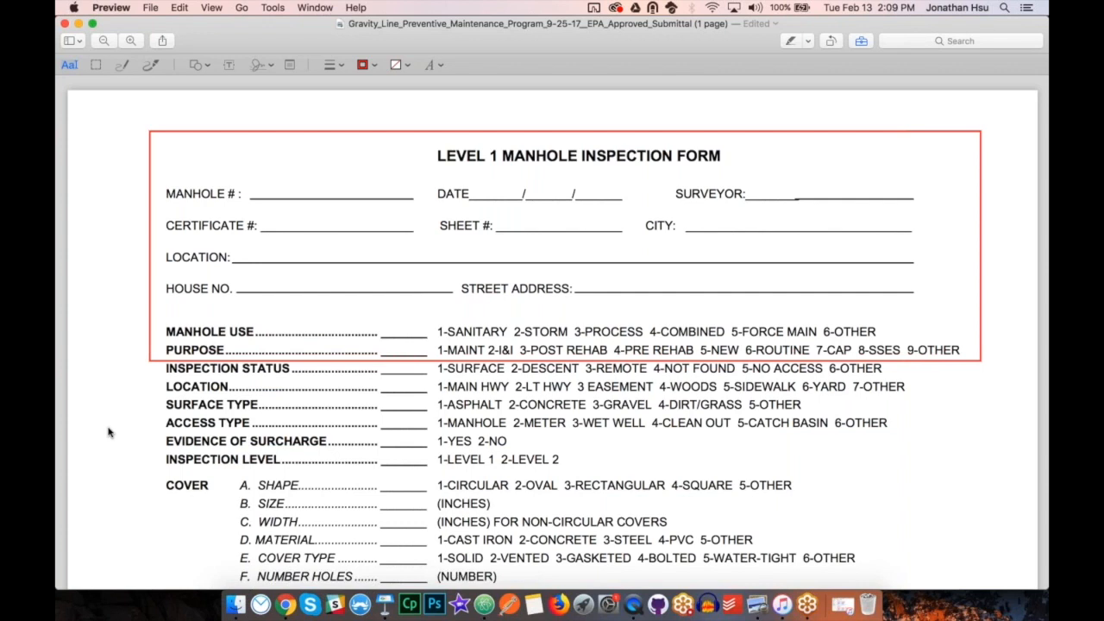
Highlight the SURVEYOR, DATE and LOCATION field names in the header section of the Level 1 Manhole Inspection Form.
{"action": "left_click", "coordinate": [791, 41]}
{"action": "left_click_drag", "start_coordinate": [680, 197], "coordinate": [746, 195]}
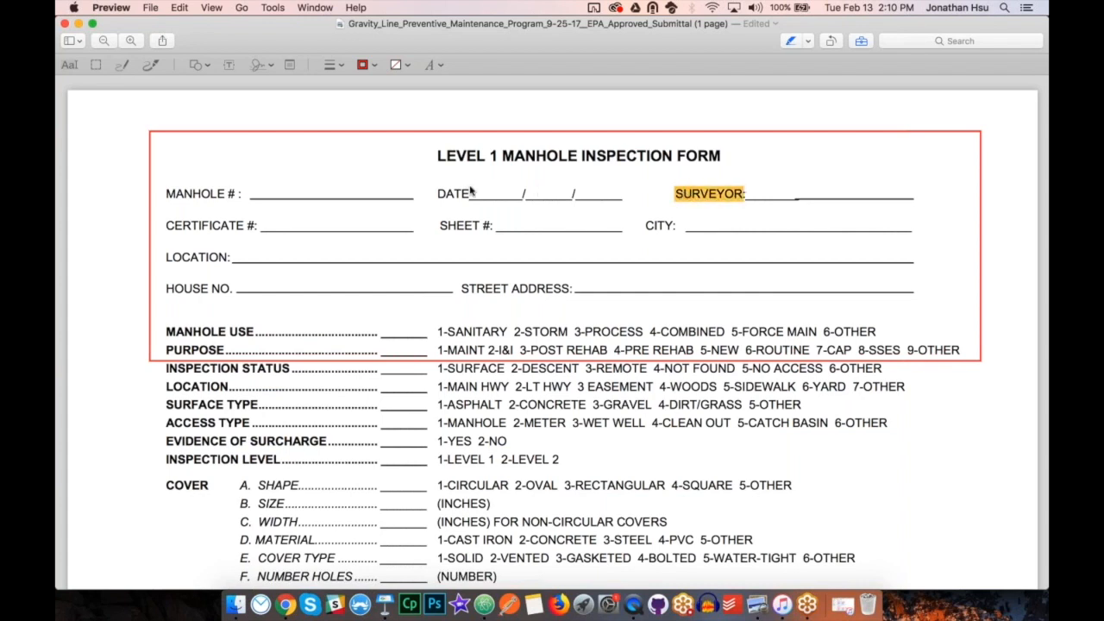
{"action": "left_click_drag", "start_coordinate": [438, 196], "coordinate": [470, 197]}
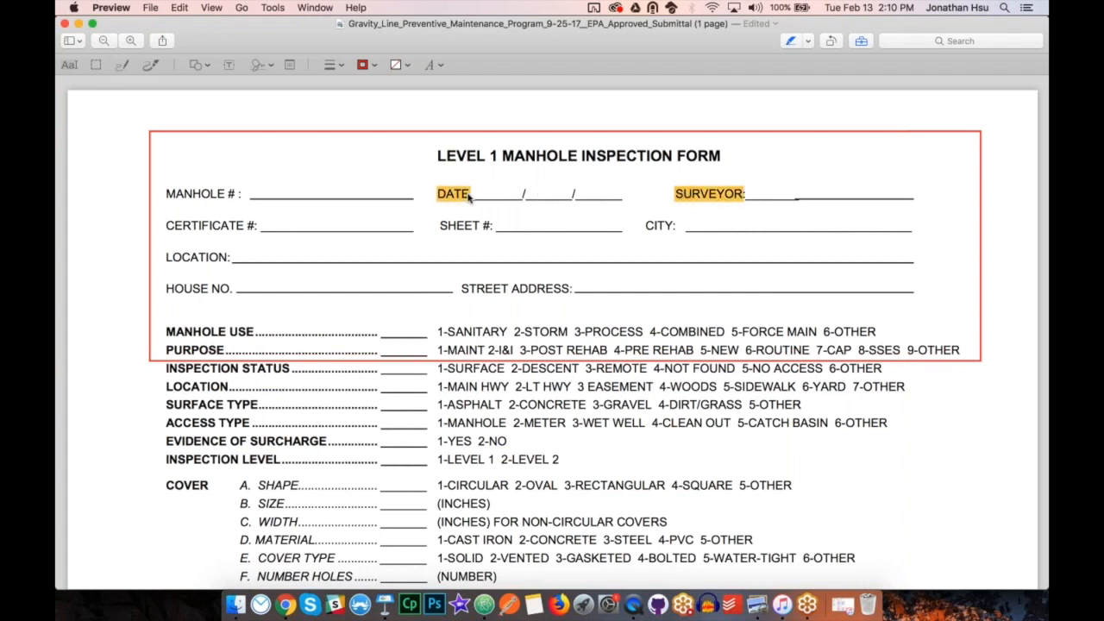
{"action": "left_click_drag", "start_coordinate": [167, 259], "coordinate": [230, 261]}
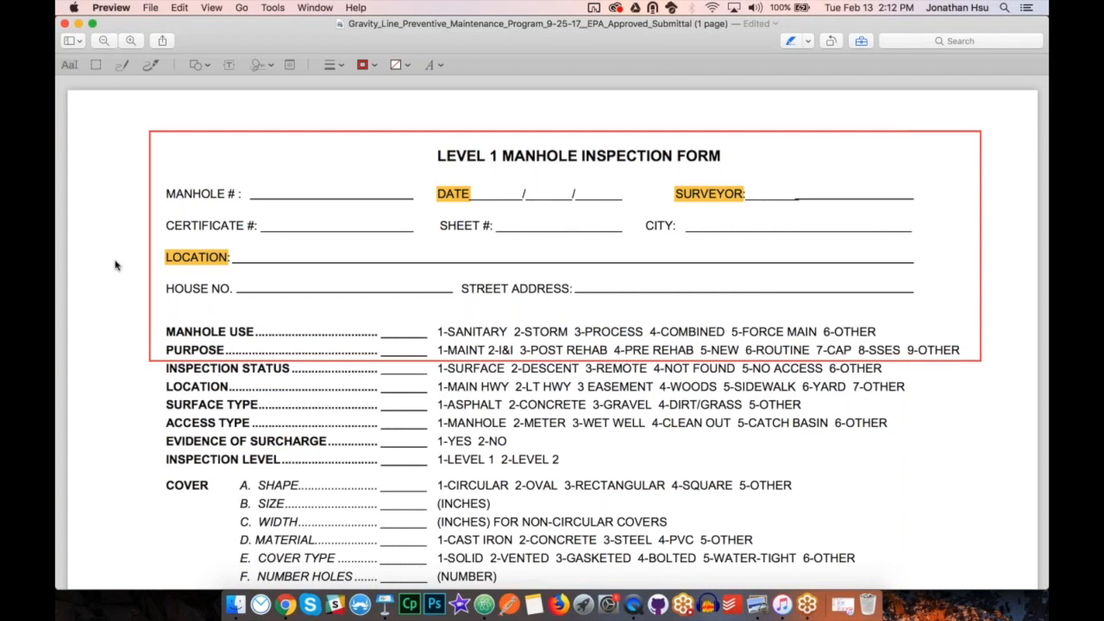
Switch to Chrome, close the webinar series page, and open the Form Builder from the iFormBuilder Control Panel.
{"action": "left_click", "coordinate": [286, 604]}
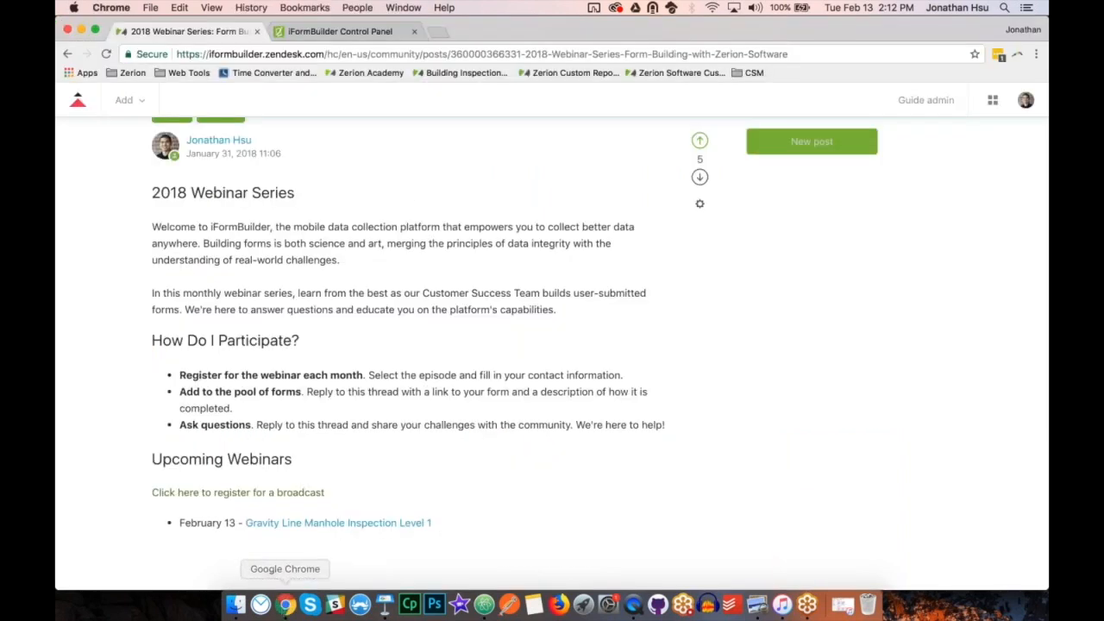
{"action": "left_click", "coordinate": [256, 31]}
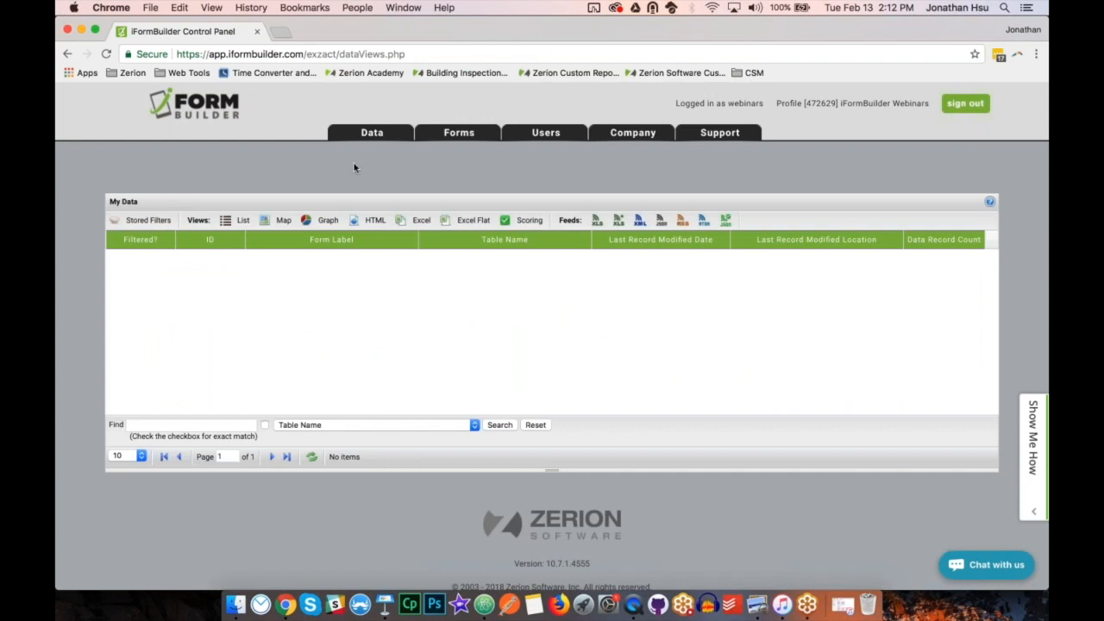
{"action": "mouse_move", "coordinate": [458, 134]}
{"action": "left_click", "coordinate": [457, 170]}
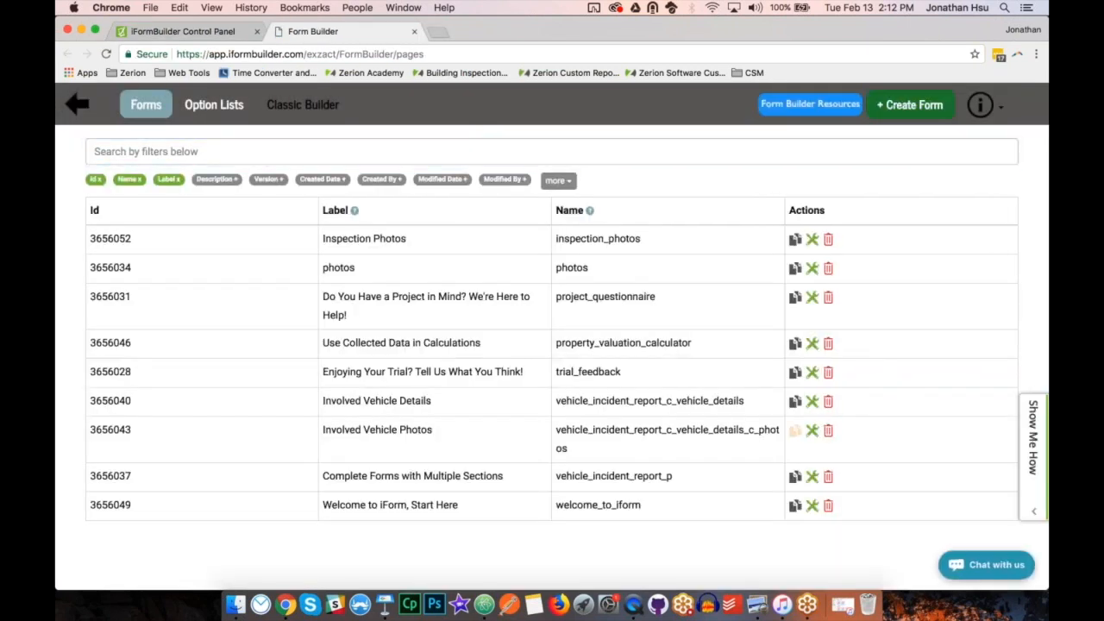
Start a new form and label it "Manhole Inspection (2-13-18)".
{"action": "left_click", "coordinate": [904, 110]}
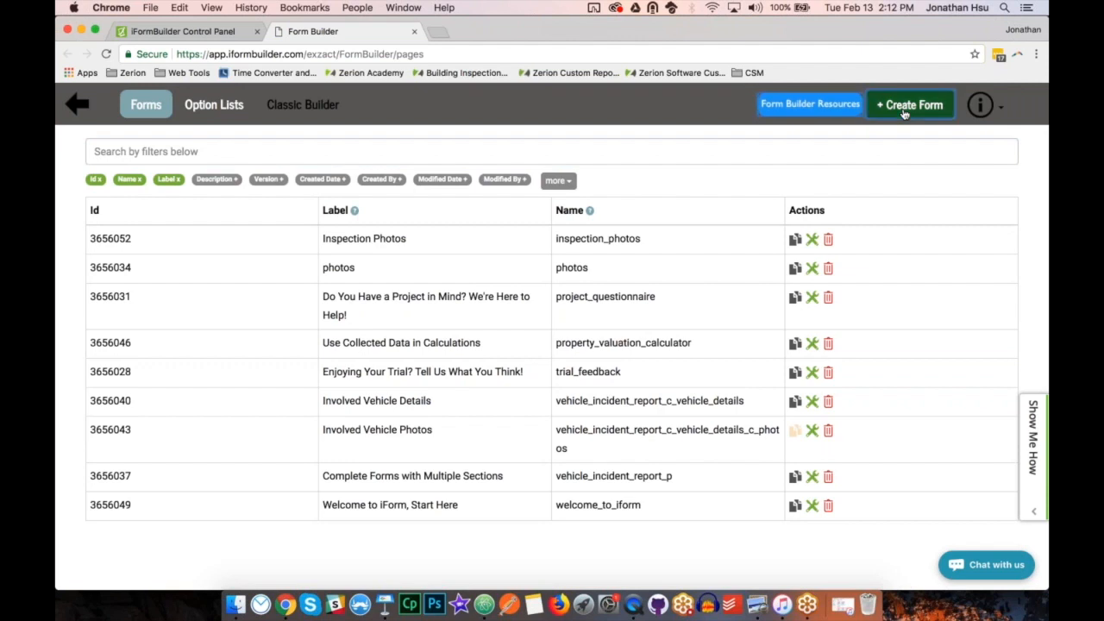
{"action": "left_click", "coordinate": [680, 198]}
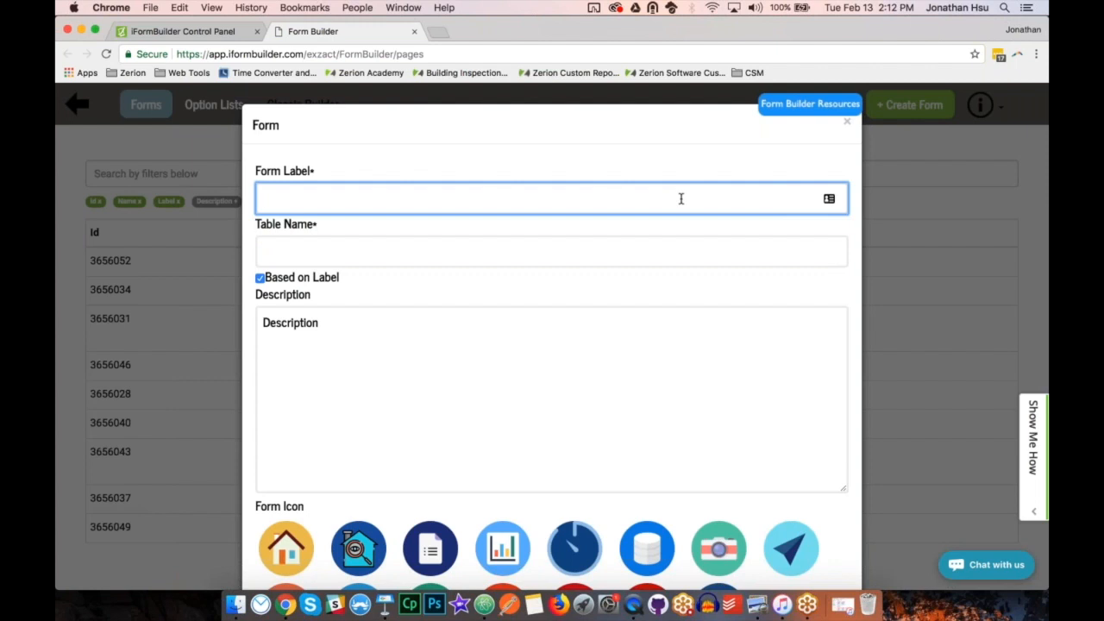
{"action": "type", "text": "Manhole Inspection"}
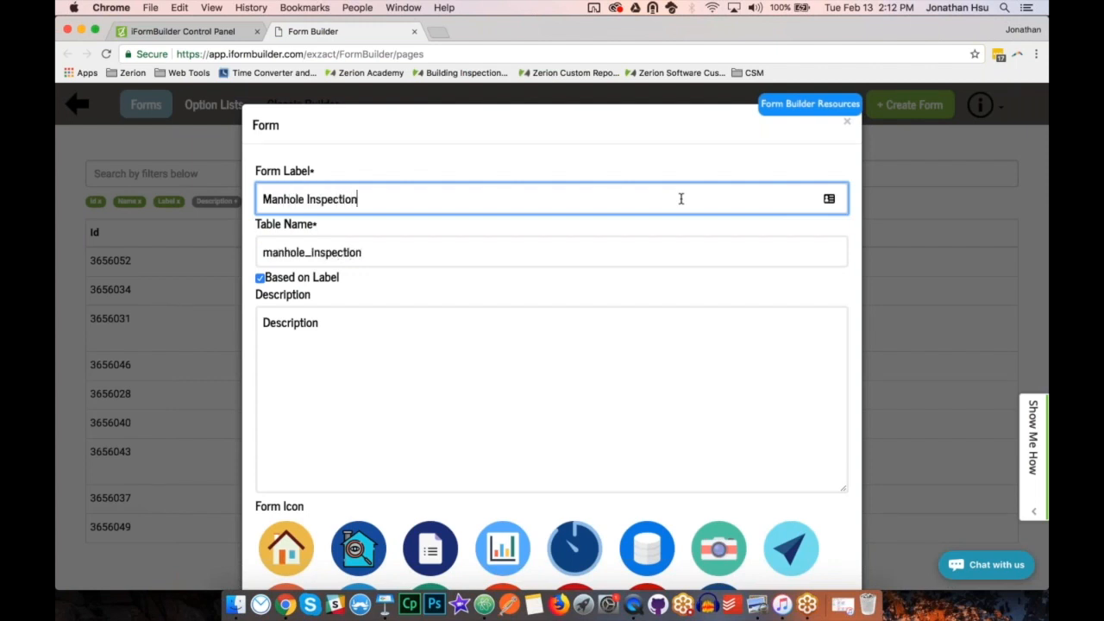
{"action": "type", "text": " ("}
{"action": "type", "text": "2-13-2"}
{"action": "key", "text": "BackSpace"}
{"action": "type", "text": "18)"}
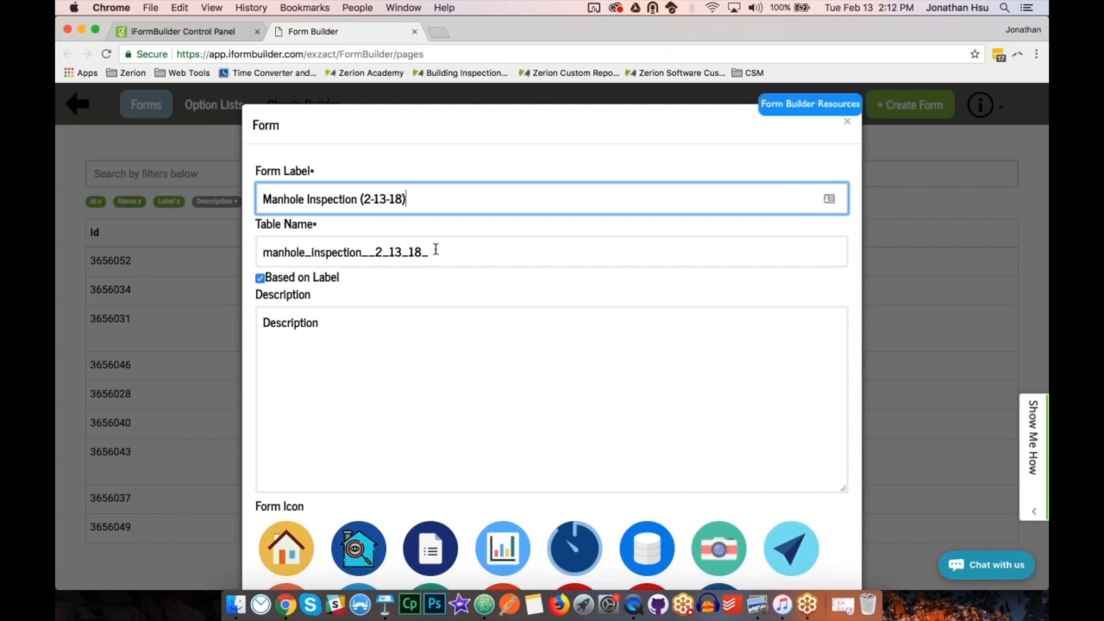
Stop basing the table name on the label and set it to manhole_inspection_2_13_18.
{"action": "left_click_drag", "start_coordinate": [405, 199], "coordinate": [259, 199]}
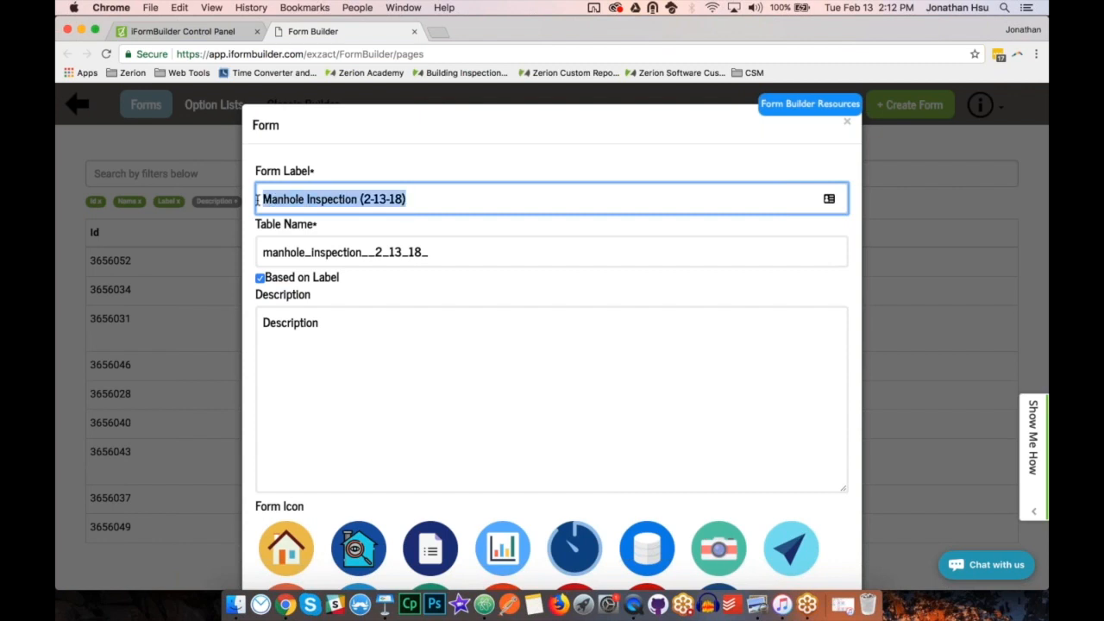
{"action": "left_click", "coordinate": [268, 252]}
{"action": "left_click_drag", "start_coordinate": [267, 252], "coordinate": [432, 250]}
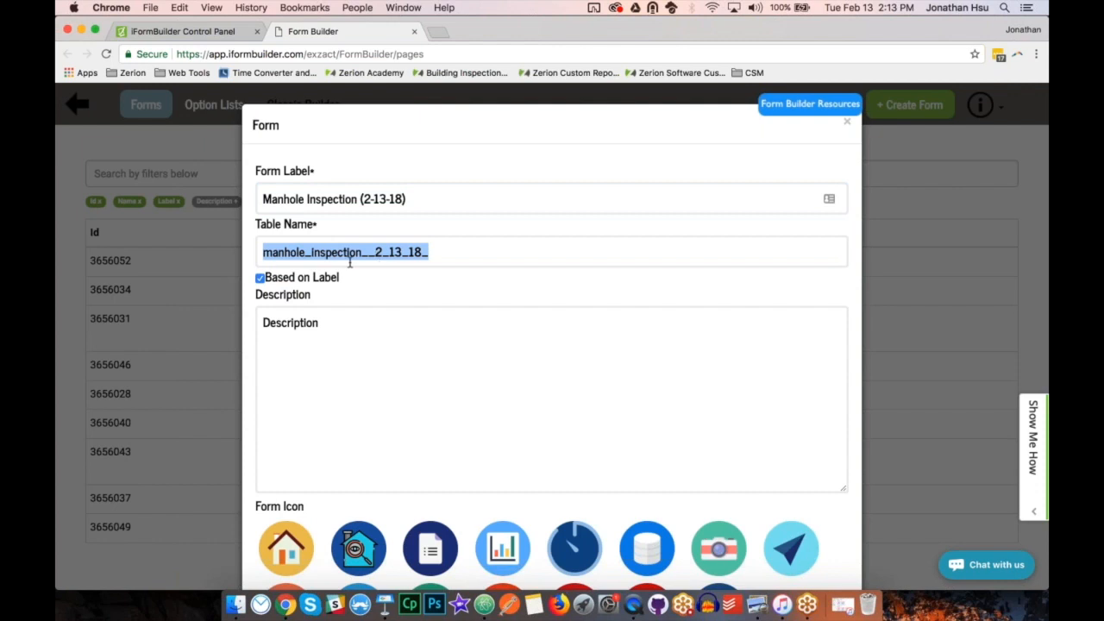
{"action": "left_click", "coordinate": [310, 252]}
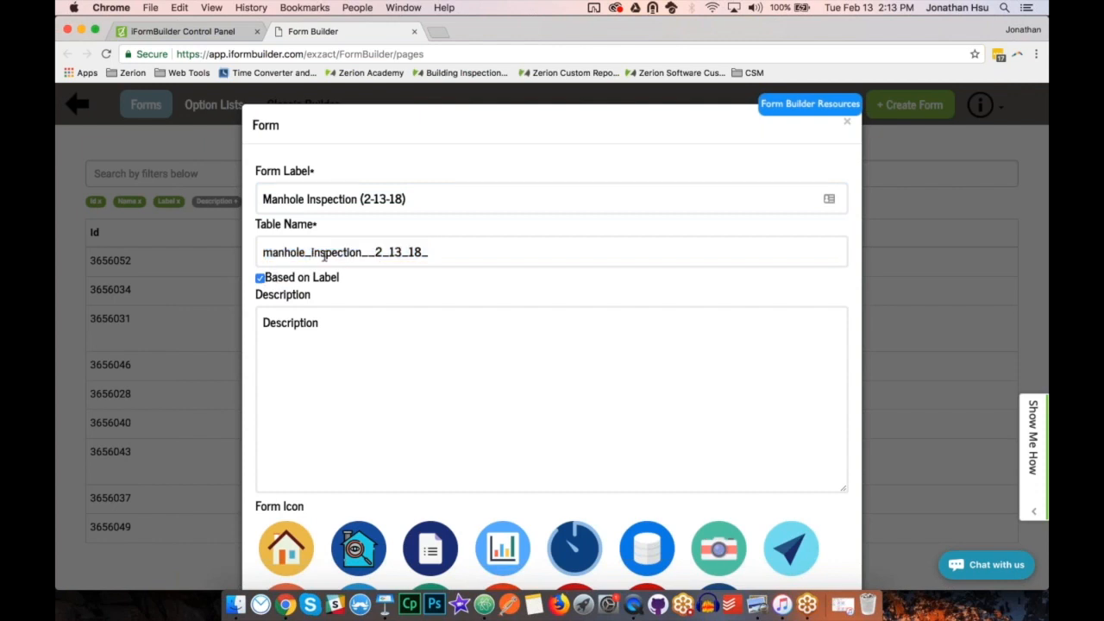
{"action": "left_click", "coordinate": [260, 279]}
{"action": "left_click", "coordinate": [369, 252]}
{"action": "key", "text": "Delete"}
{"action": "key", "text": "Right"}
{"action": "key", "text": "Right"}
{"action": "key", "text": "Right"}
{"action": "key", "text": "Right"}
{"action": "key", "text": "Right"}
{"action": "key", "text": "Right"}
{"action": "key", "text": "BackSpace"}
{"action": "left_click", "coordinate": [850, 303]}
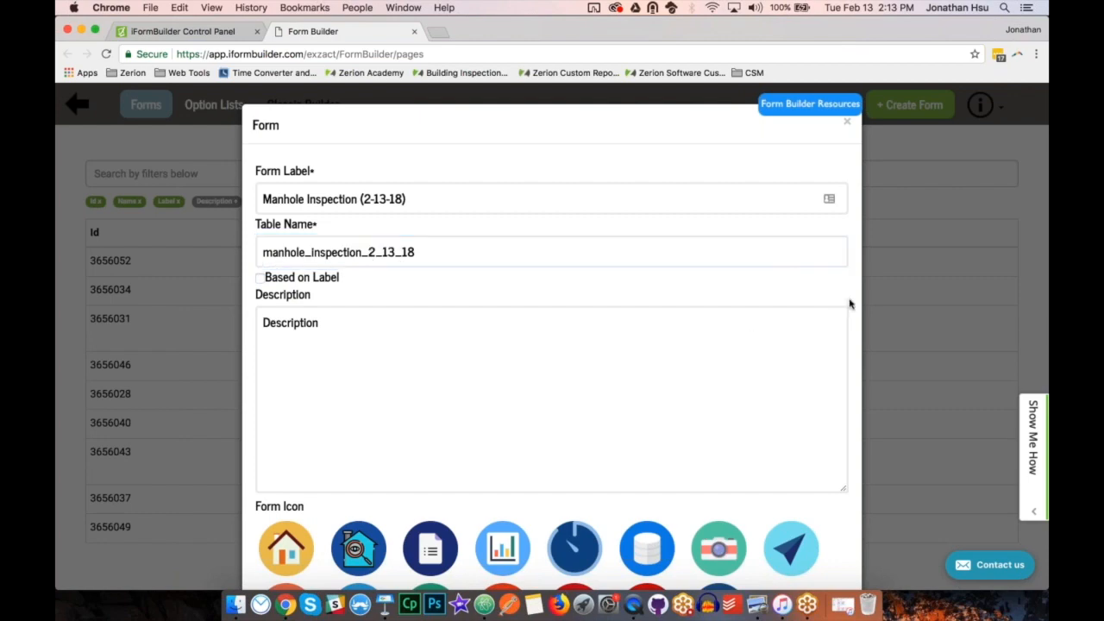
Save the new form, leaving its icon and reference fields at their defaults.
{"action": "scroll", "coordinate": [850, 303], "scroll_direction": "down", "scroll_amount": 10}
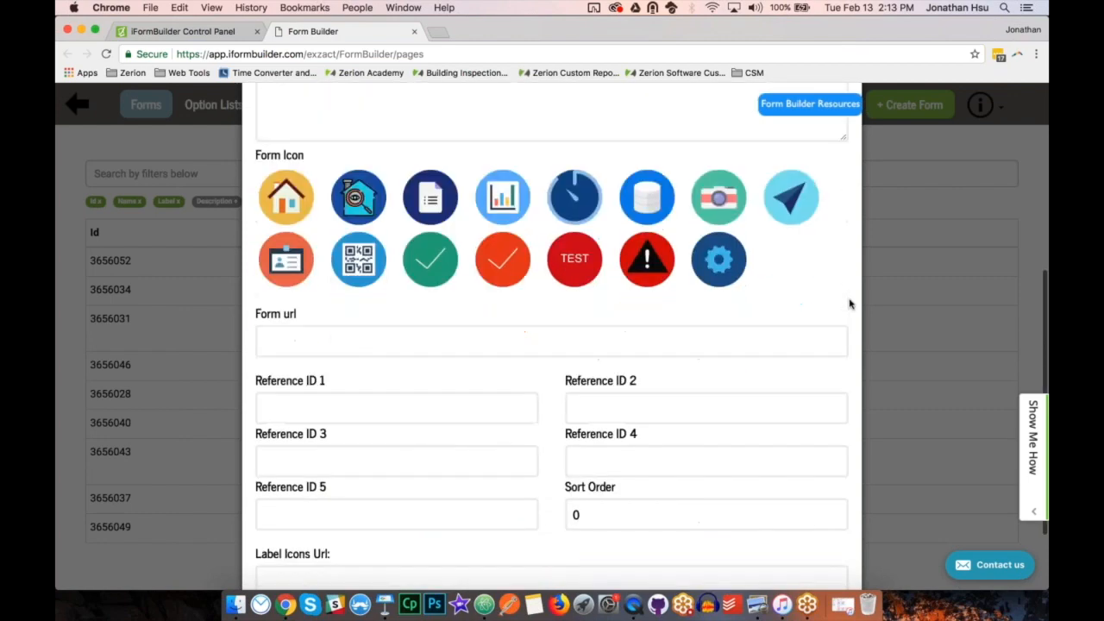
{"action": "left_click", "coordinate": [826, 542]}
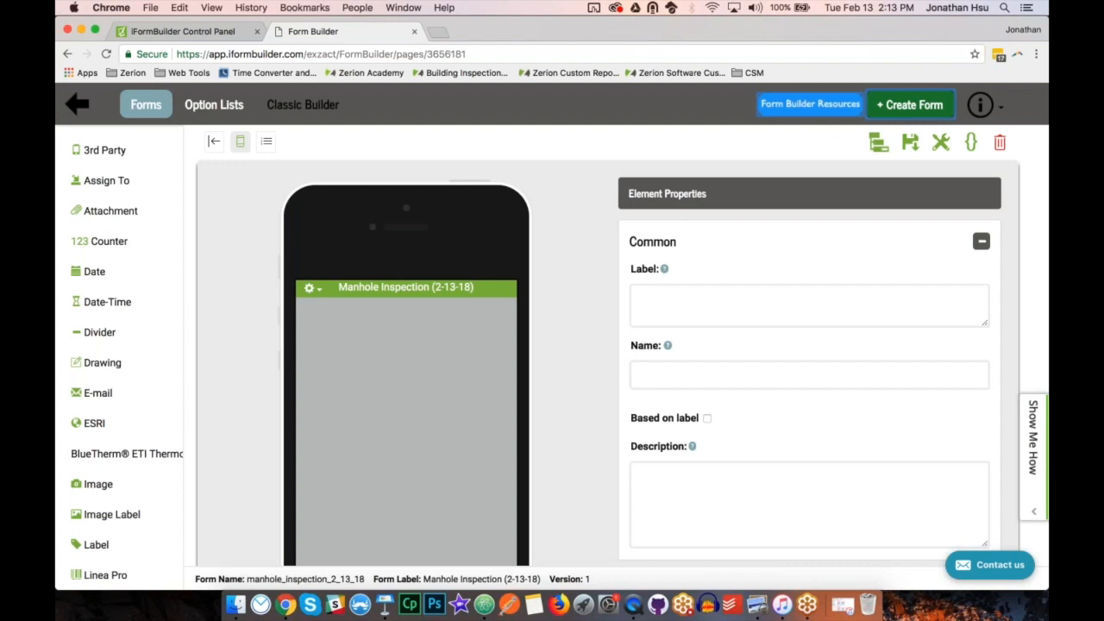
{"action": "left_click", "coordinate": [555, 417]}
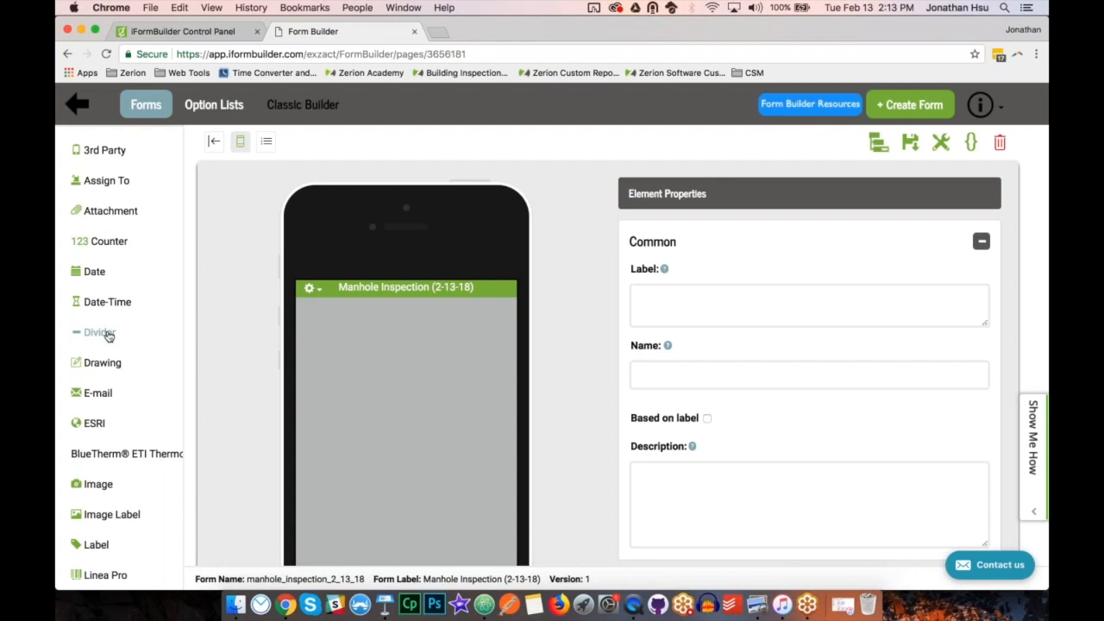
Look through the available element types, the mirrored device screen, and the element settings down to Smart Control.
{"action": "scroll", "coordinate": [109, 336], "scroll_direction": "down", "scroll_amount": 10}
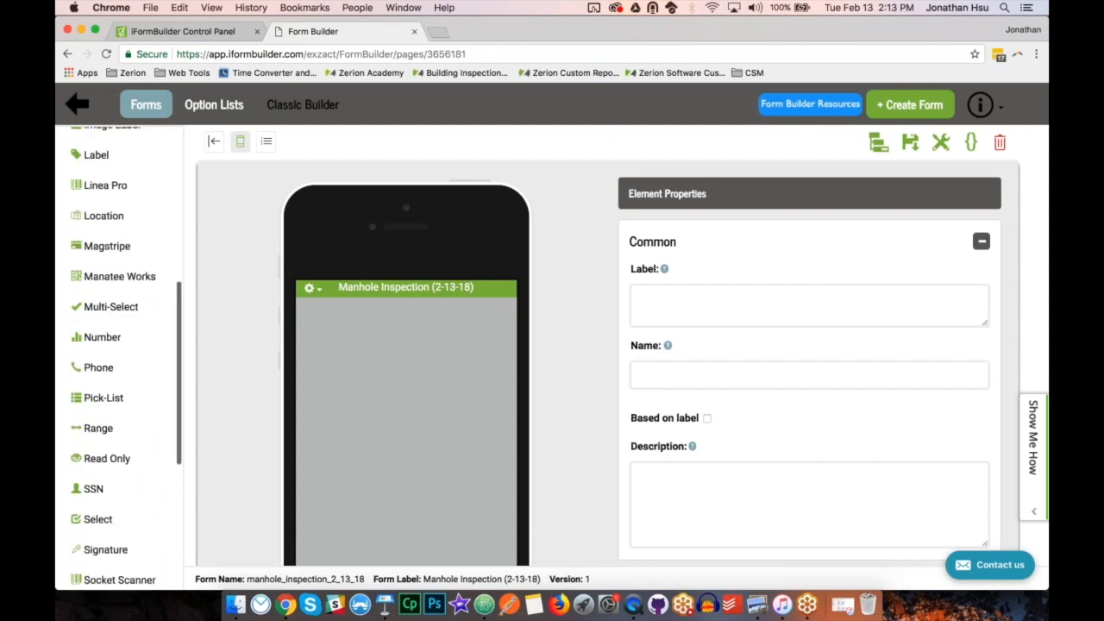
{"action": "scroll", "coordinate": [108, 337], "scroll_direction": "down", "scroll_amount": 4}
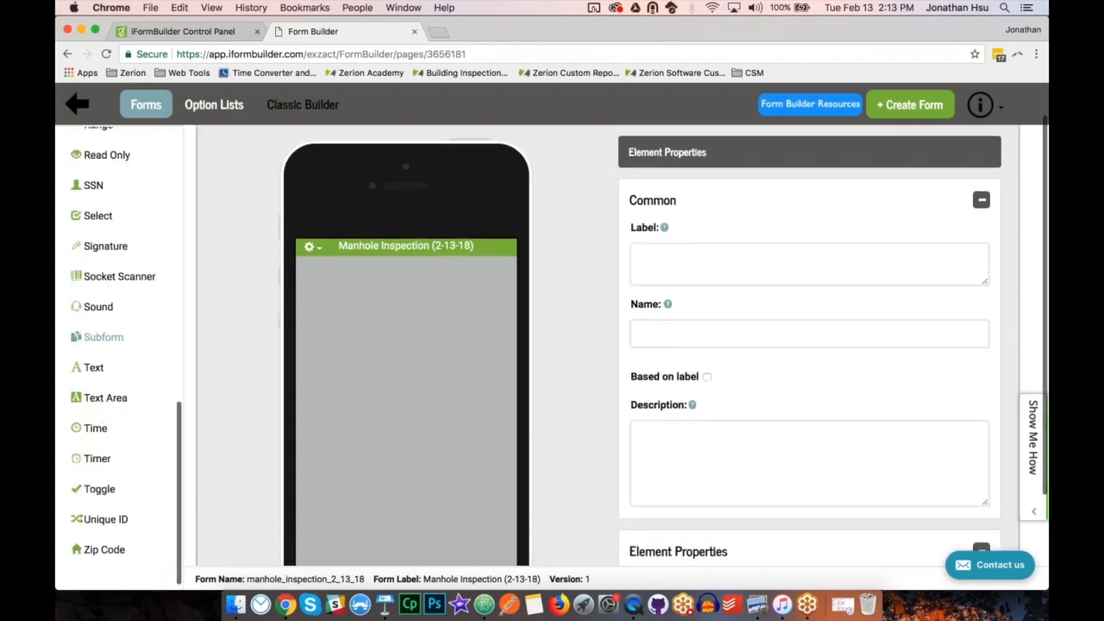
{"action": "scroll", "coordinate": [109, 336], "scroll_direction": "up", "scroll_amount": 12}
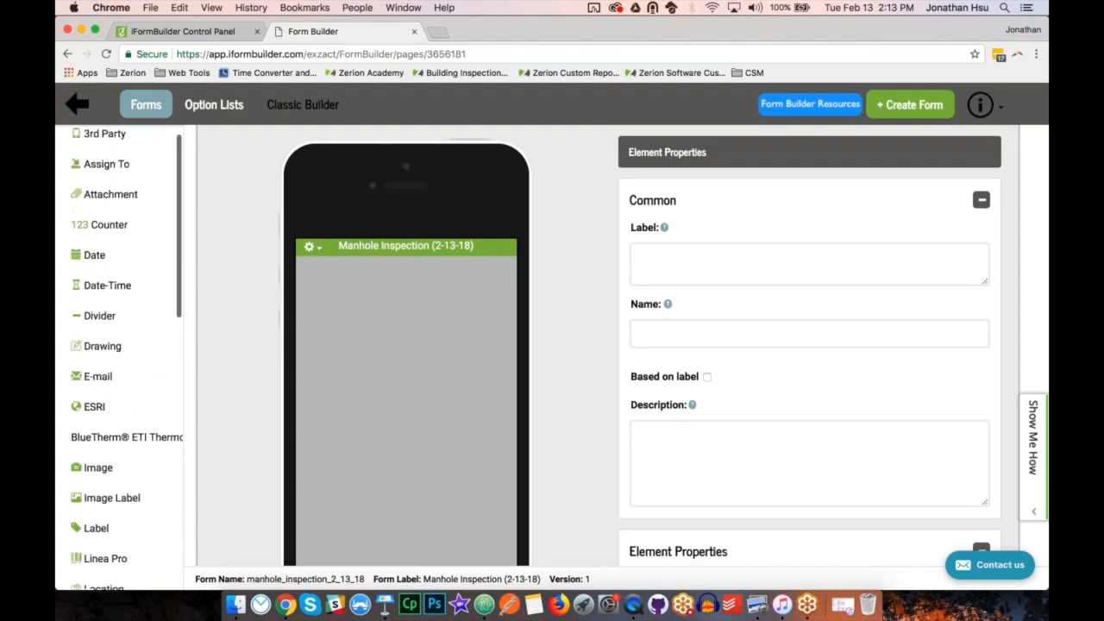
{"action": "scroll", "coordinate": [108, 336], "scroll_direction": "up", "scroll_amount": 2}
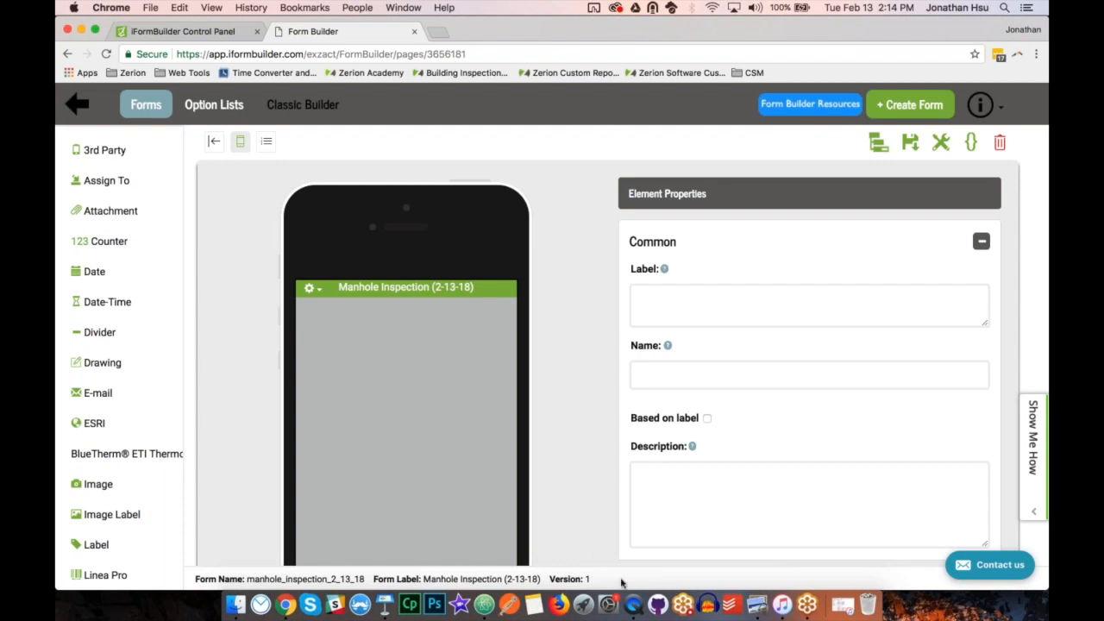
{"action": "left_click", "coordinate": [633, 604]}
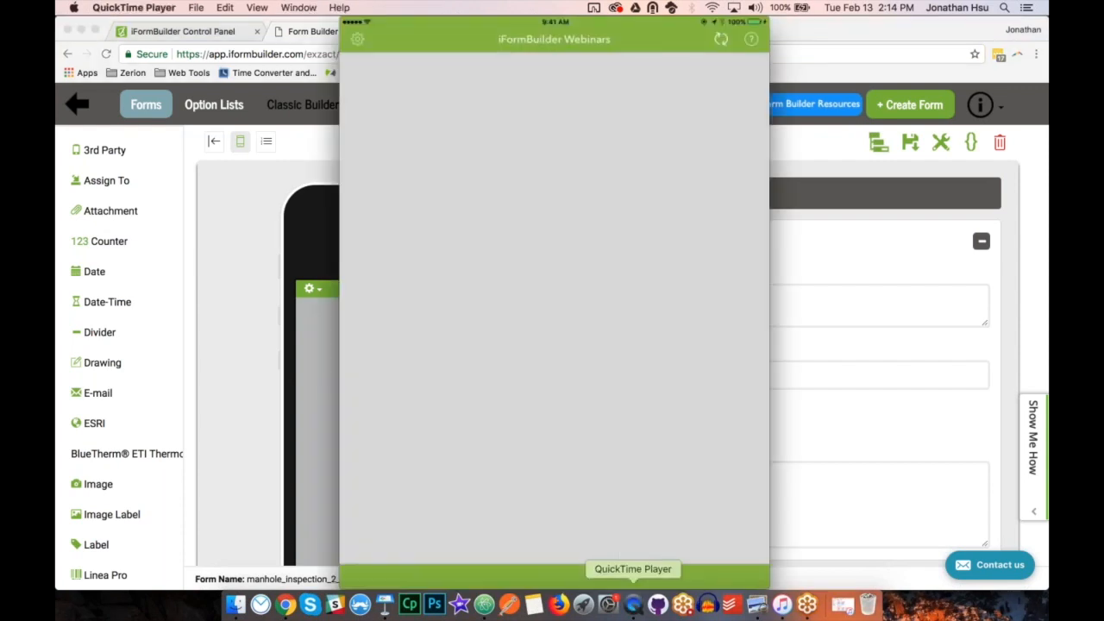
{"action": "left_click", "coordinate": [884, 440]}
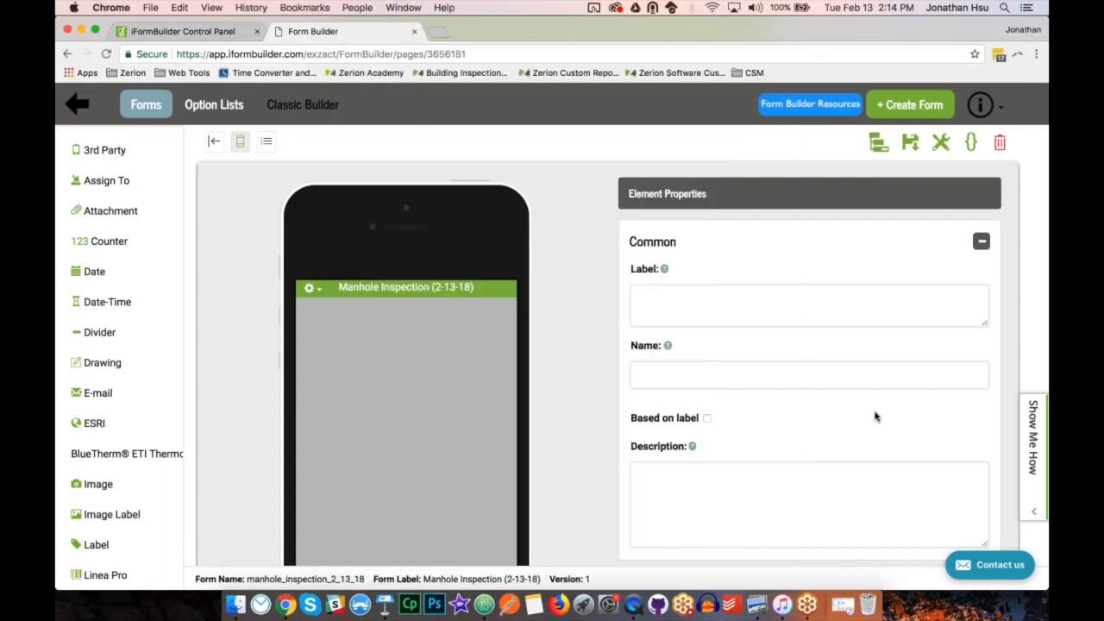
{"action": "scroll", "coordinate": [875, 417], "scroll_direction": "down", "scroll_amount": 6}
{"action": "scroll", "coordinate": [811, 388], "scroll_direction": "down", "scroll_amount": 8}
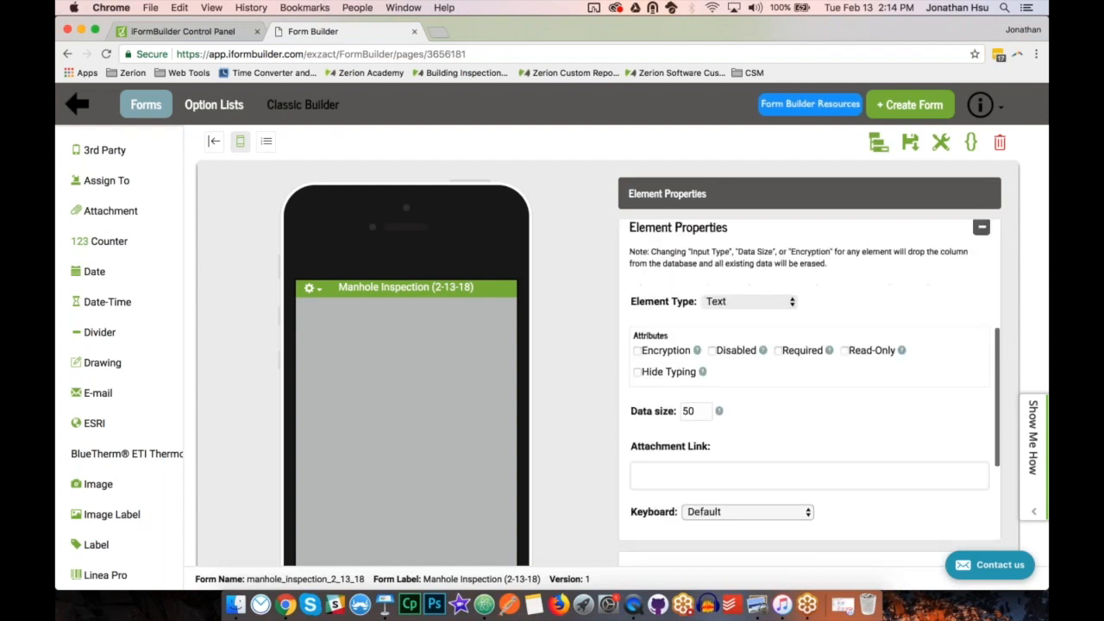
{"action": "scroll", "coordinate": [811, 388], "scroll_direction": "down", "scroll_amount": 8}
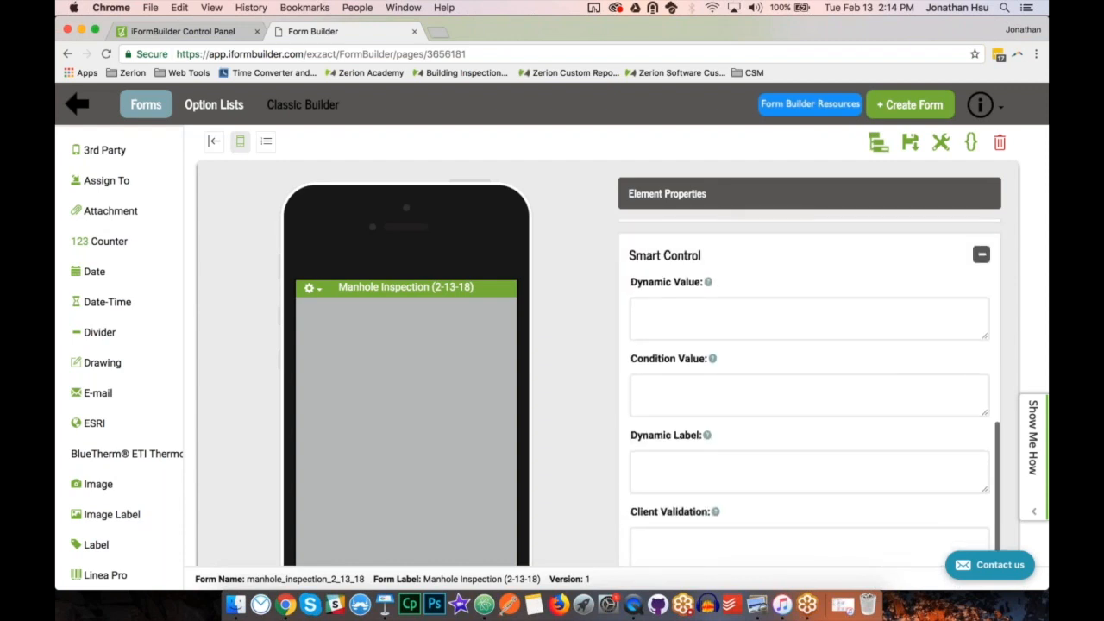
{"action": "scroll", "coordinate": [811, 388], "scroll_direction": "up", "scroll_amount": 4}
{"action": "scroll", "coordinate": [811, 393], "scroll_direction": "up", "scroll_amount": 10}
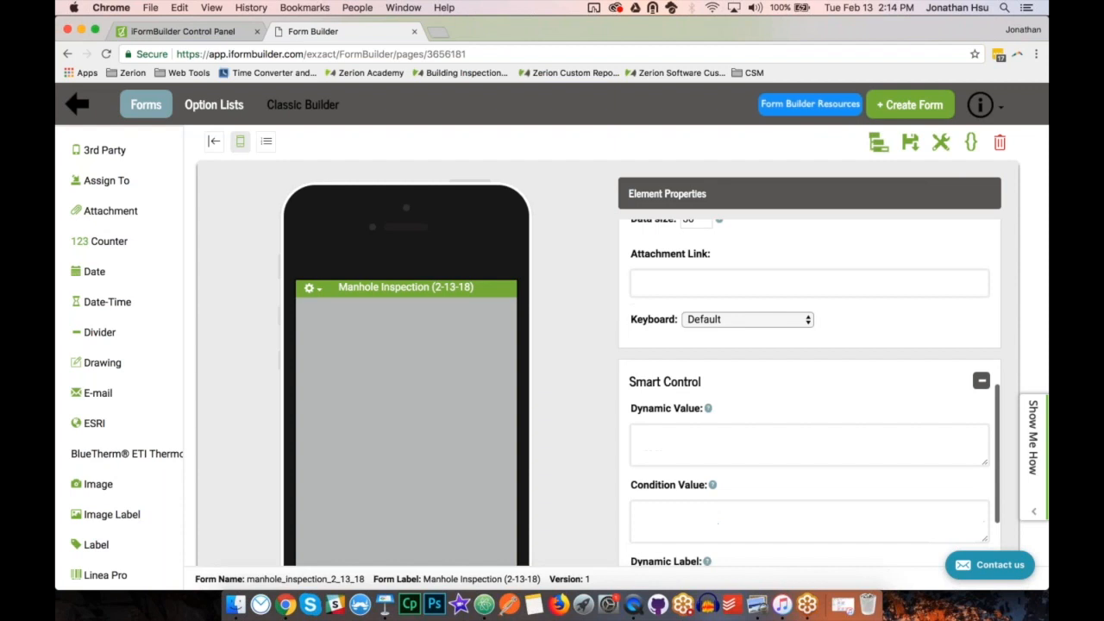
{"action": "scroll", "coordinate": [811, 393], "scroll_direction": "up", "scroll_amount": 3}
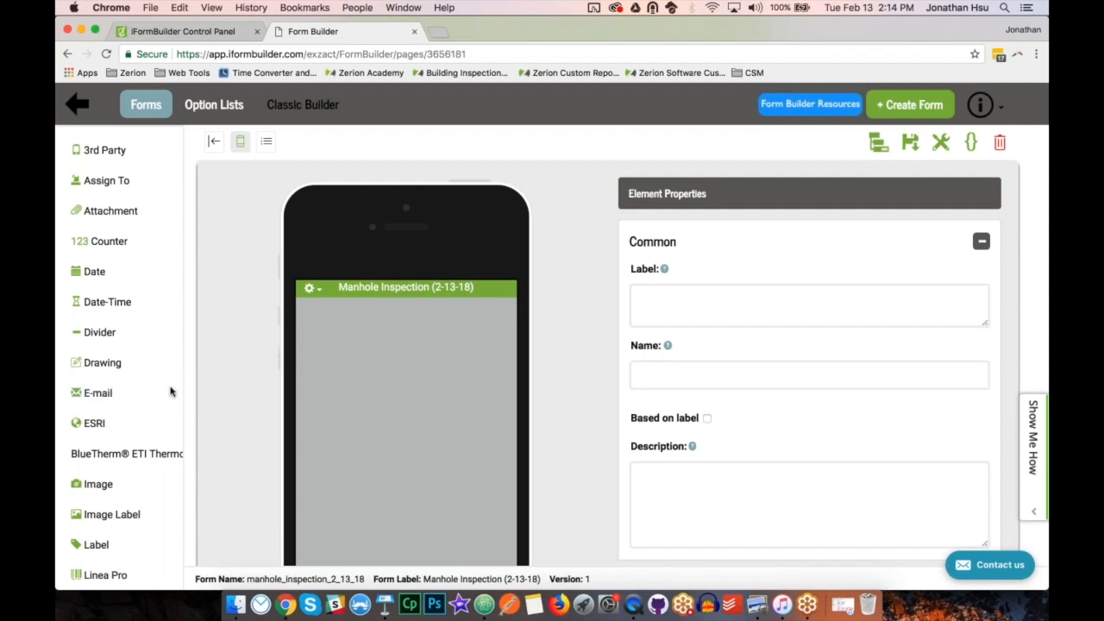
Add a Read Only element to the form with the label "Surveyor" and the name "surveyor".
{"action": "scroll", "coordinate": [136, 396], "scroll_direction": "down", "scroll_amount": 3}
{"action": "scroll", "coordinate": [137, 396], "scroll_direction": "down", "scroll_amount": 2}
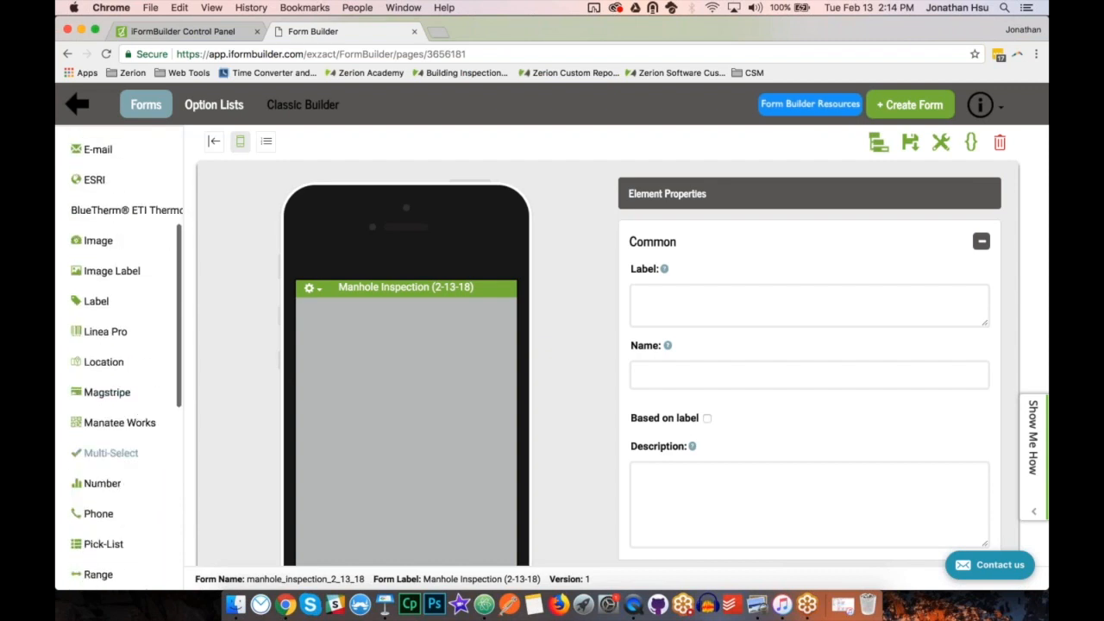
{"action": "scroll", "coordinate": [129, 451], "scroll_direction": "down", "scroll_amount": 2}
{"action": "scroll", "coordinate": [120, 500], "scroll_direction": "down", "scroll_amount": 1}
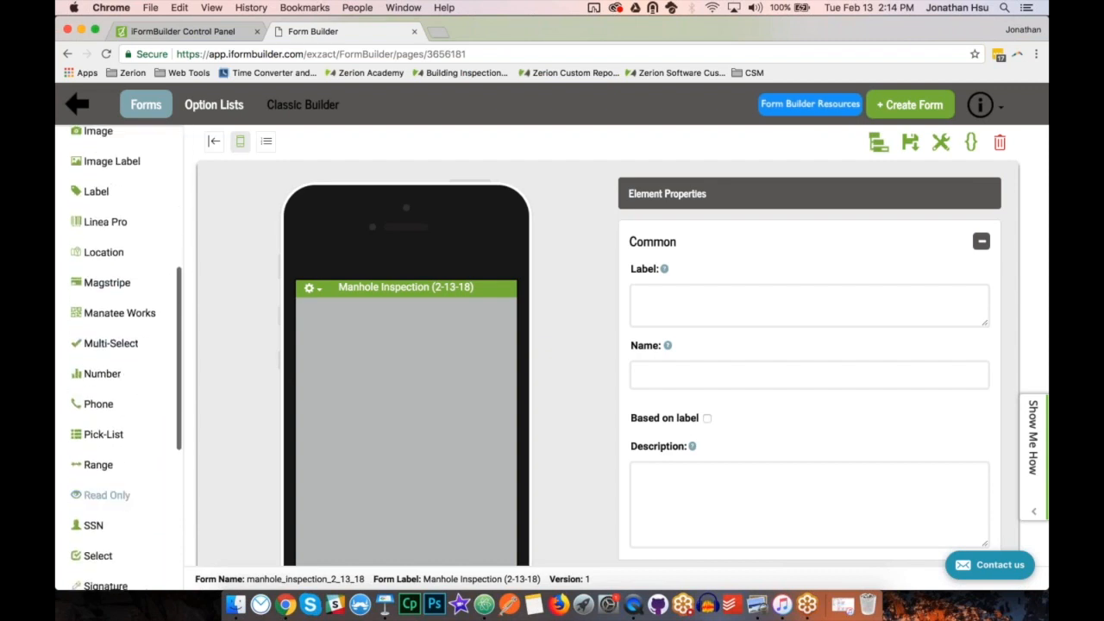
{"action": "left_click", "coordinate": [134, 501]}
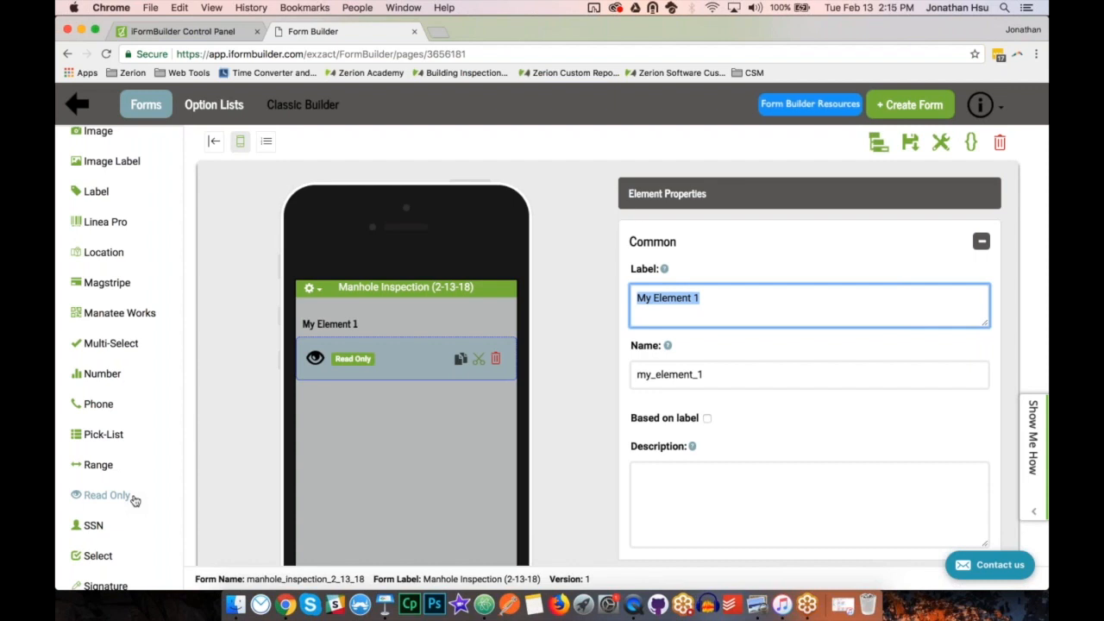
{"action": "type", "text": "Surveyor"}
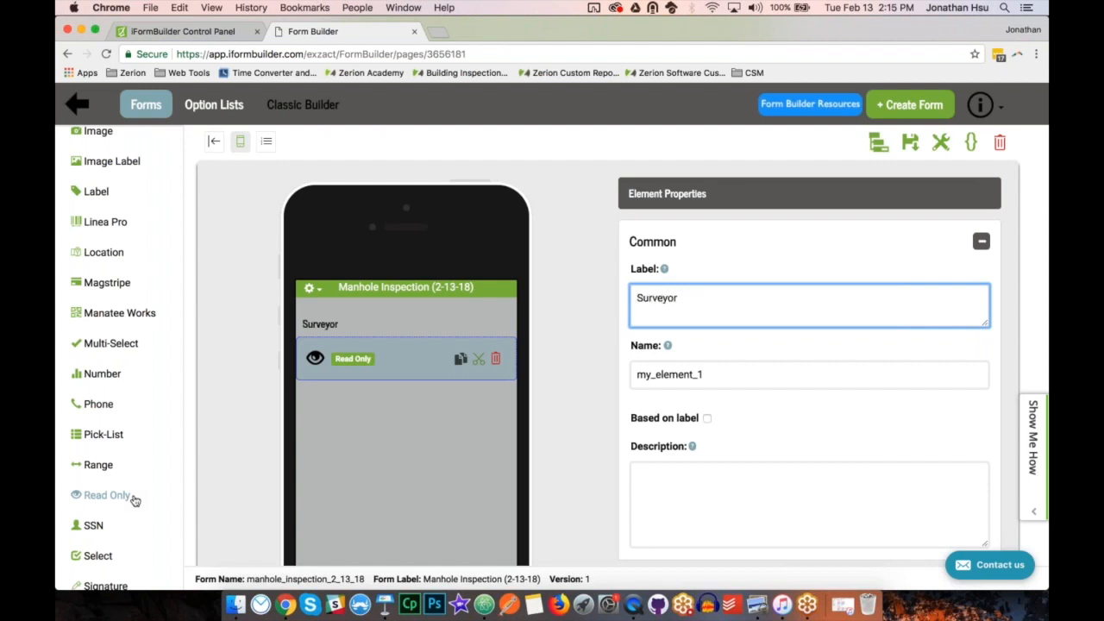
{"action": "key", "text": "Tab"}
{"action": "type", "text": "surveyor"}
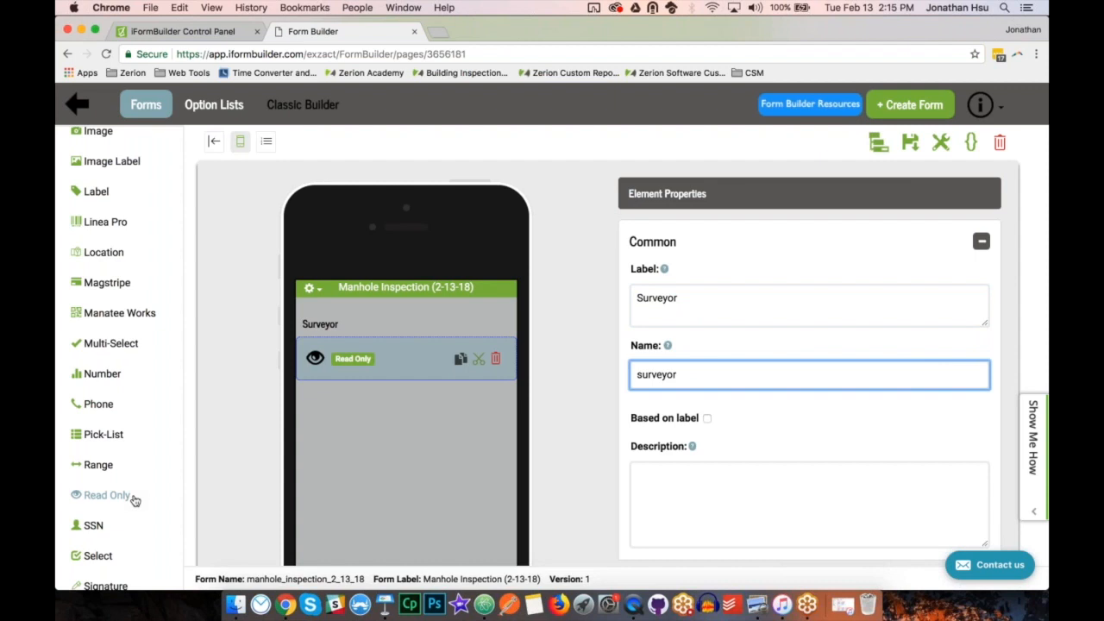
{"action": "left_click_drag", "start_coordinate": [691, 377], "coordinate": [634, 374]}
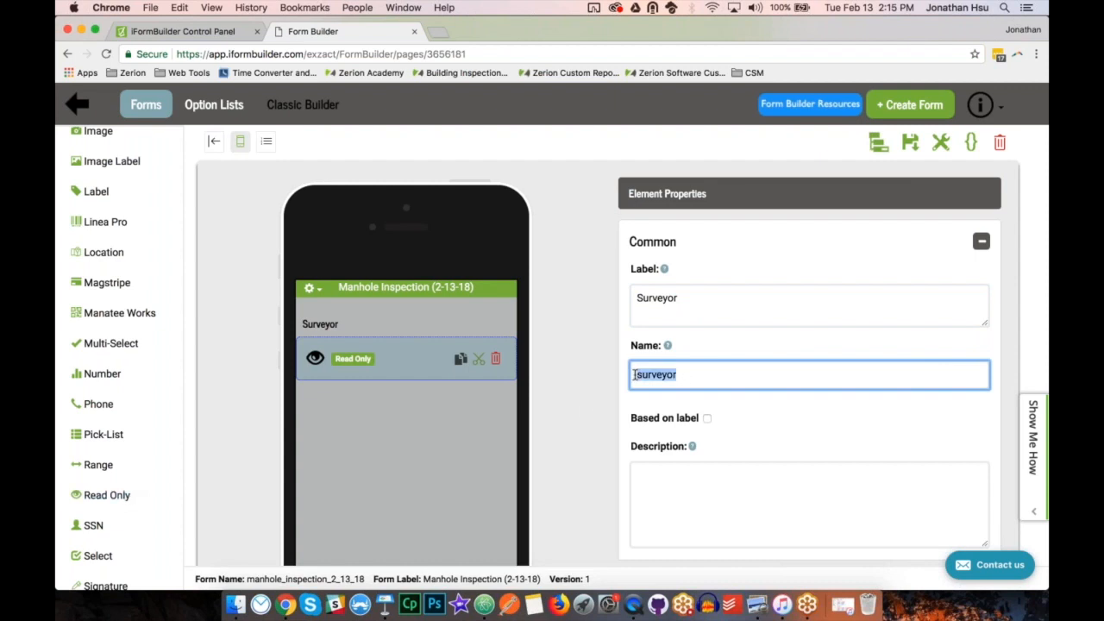
{"action": "left_click", "coordinate": [697, 373]}
{"action": "left_click_drag", "start_coordinate": [687, 297], "coordinate": [635, 298]}
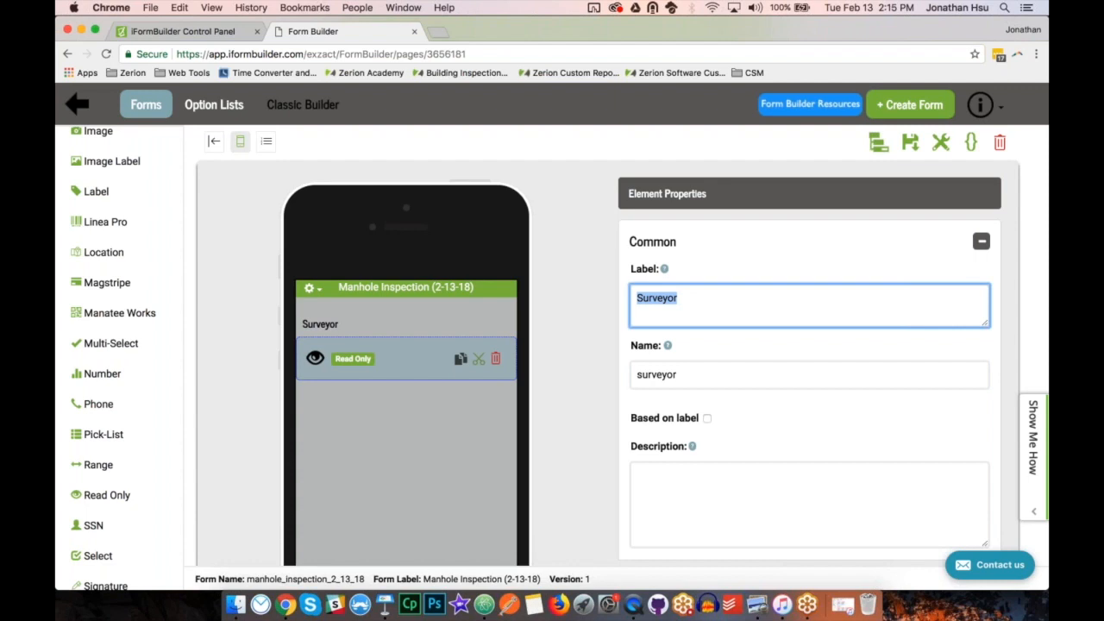
{"action": "left_click_drag", "start_coordinate": [687, 377], "coordinate": [632, 376]}
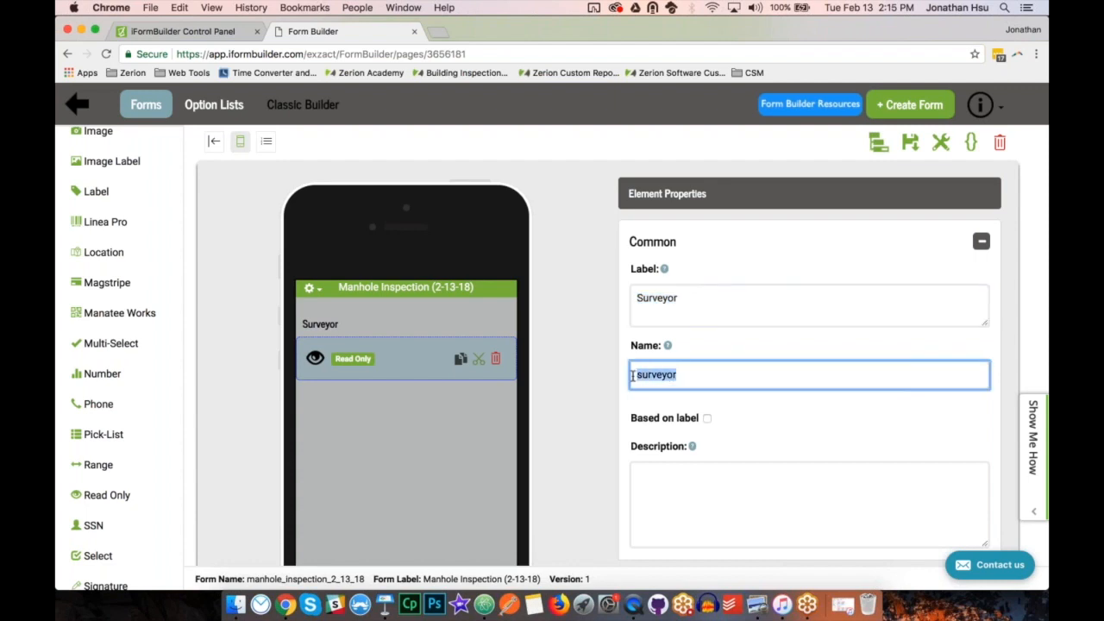
Set the Surveyor element's dynamic value to iformbuilder.username.
{"action": "left_click", "coordinate": [632, 376]}
{"action": "scroll", "coordinate": [632, 375], "scroll_direction": "down", "scroll_amount": 5}
{"action": "scroll", "coordinate": [632, 376], "scroll_direction": "down", "scroll_amount": 7}
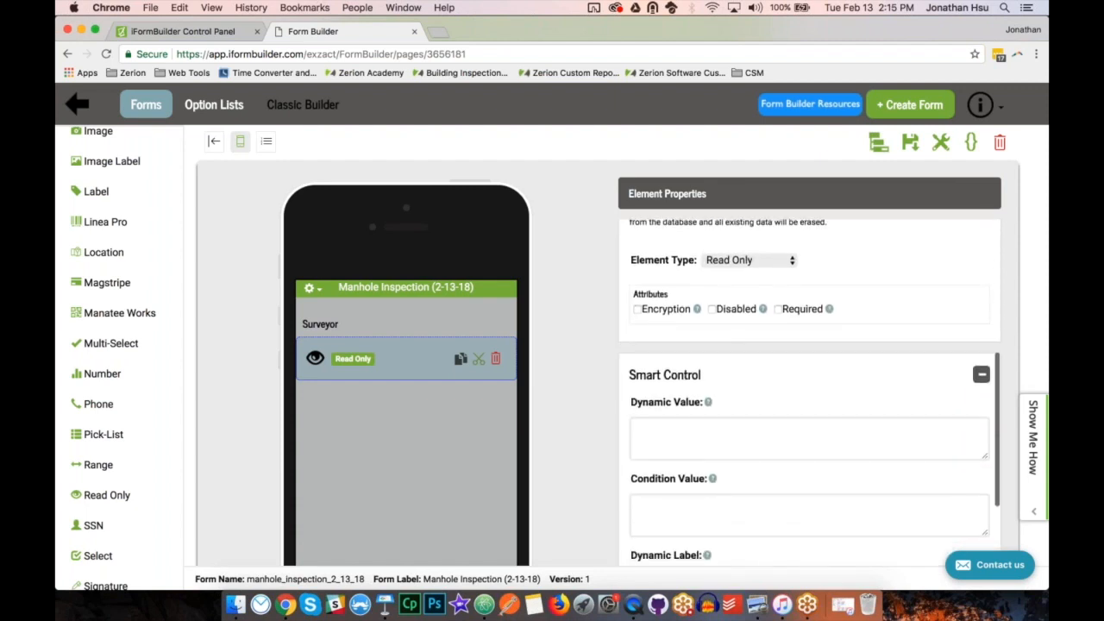
{"action": "left_click_drag", "start_coordinate": [630, 360], "coordinate": [708, 365]}
{"action": "left_click", "coordinate": [707, 365]}
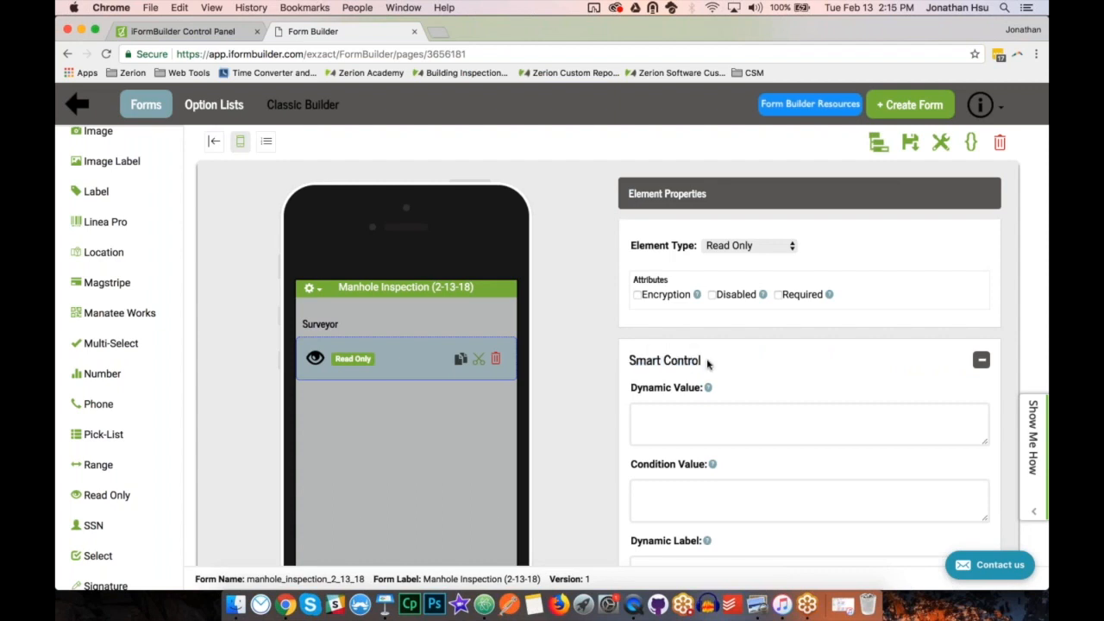
{"action": "left_click", "coordinate": [680, 410]}
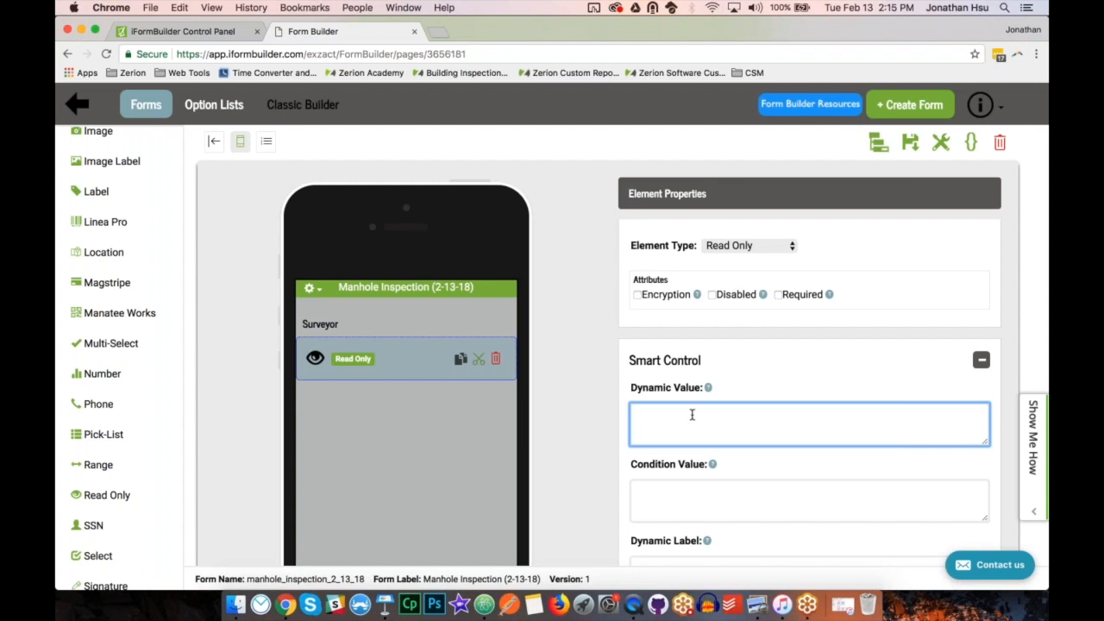
{"action": "mouse_move", "coordinate": [709, 390]}
{"action": "key", "text": "BackSpace"}
{"action": "type", "text": "formbuilder.username"}
{"action": "left_click_drag", "start_coordinate": [744, 417], "coordinate": [634, 415]}
{"action": "left_click", "coordinate": [766, 419]}
Save the form and check its Surveyor field on the mirrored device in QuickTime Player, returning to the form builder.
{"action": "left_click", "coordinate": [911, 151]}
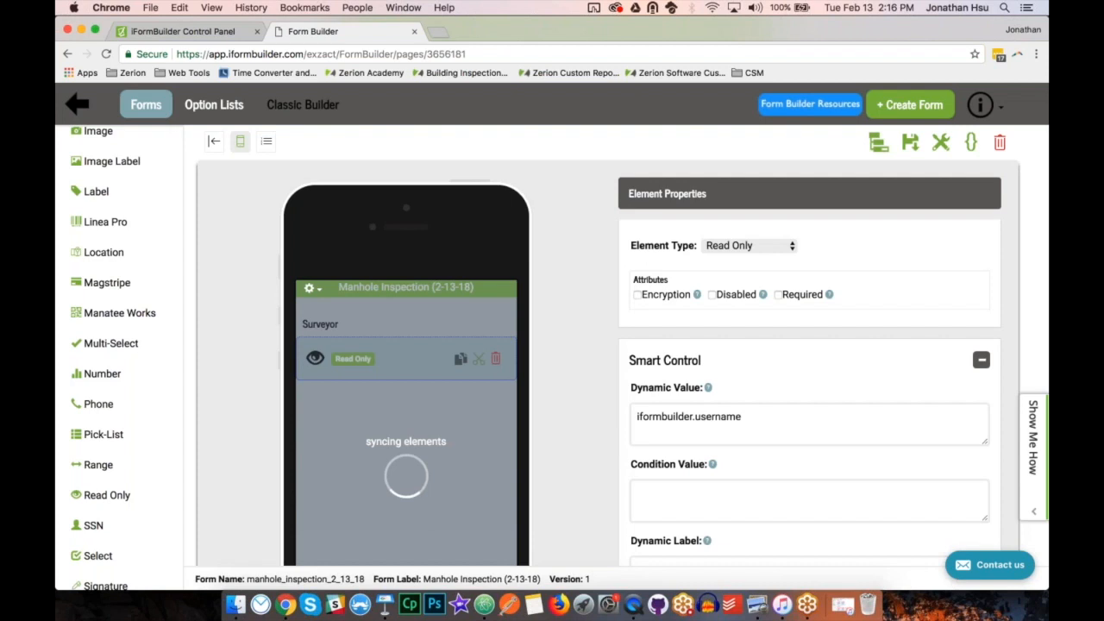
{"action": "left_click", "coordinate": [633, 605]}
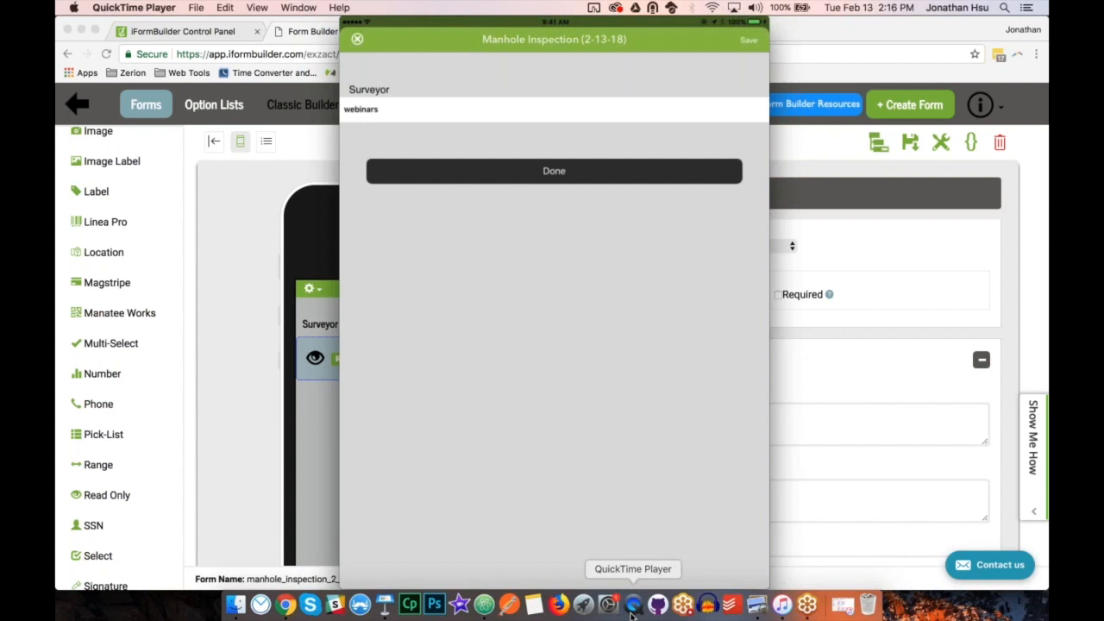
{"action": "left_click", "coordinate": [223, 487]}
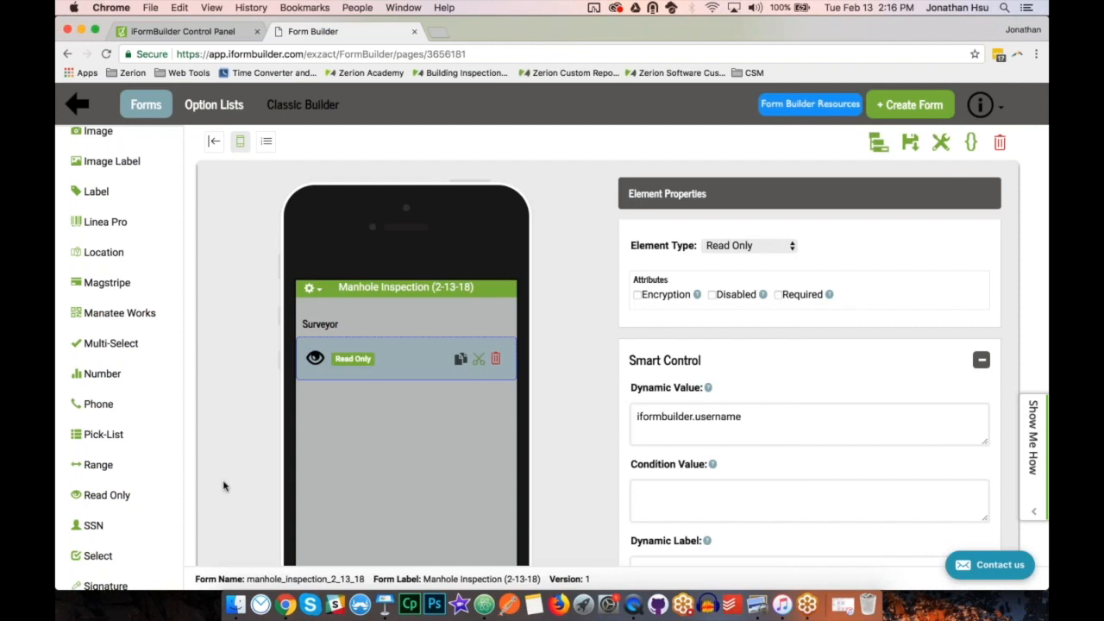
Add a Date element to the form with the label "Inspection Date" and the name "date".
{"action": "scroll", "coordinate": [98, 362], "scroll_direction": "up", "scroll_amount": 5}
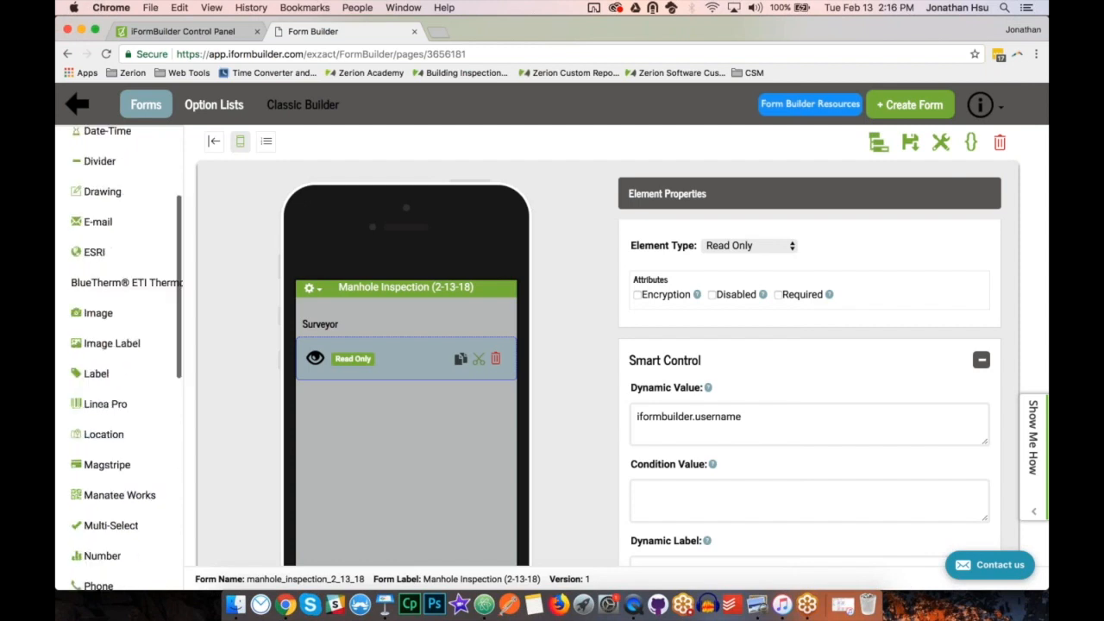
{"action": "left_click", "coordinate": [94, 178]}
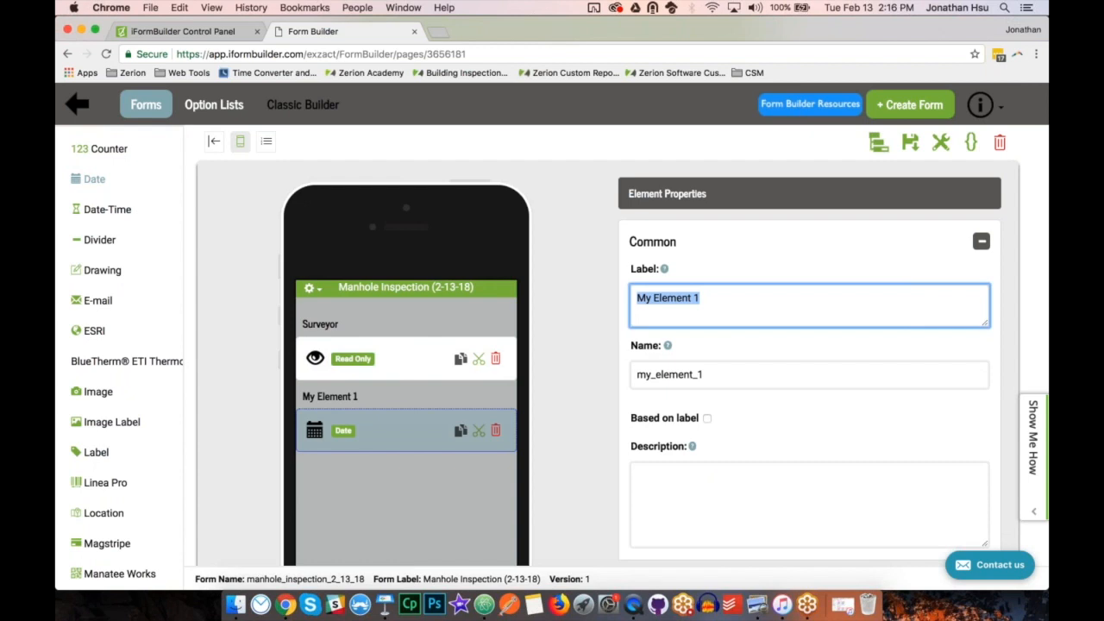
{"action": "type", "text": "Inspection Date"}
{"action": "key", "text": "Tab"}
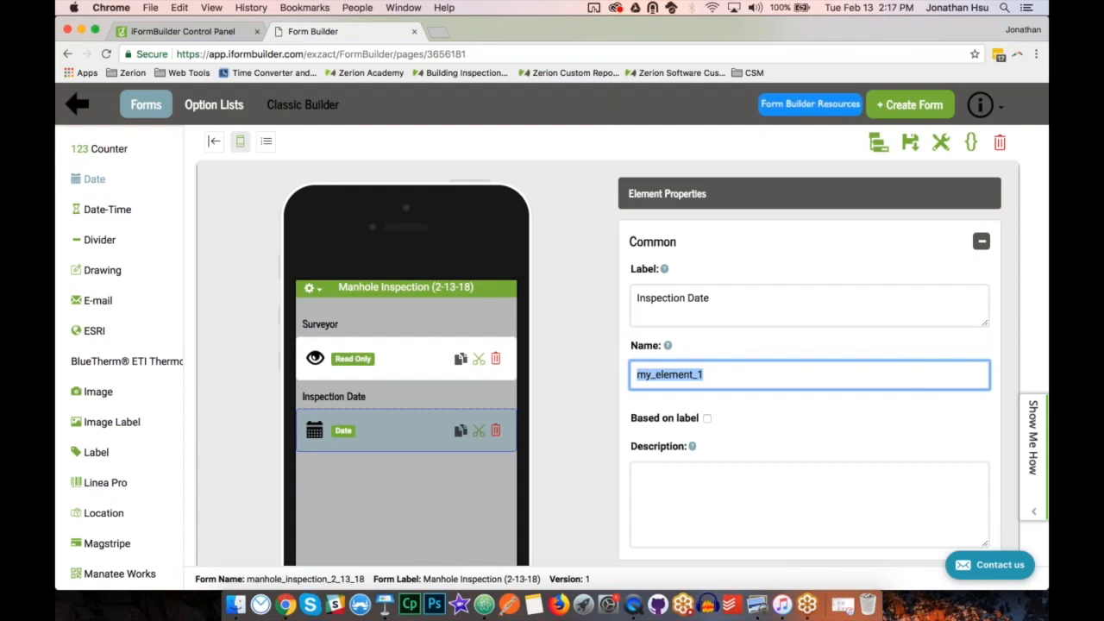
{"action": "type", "text": "date"}
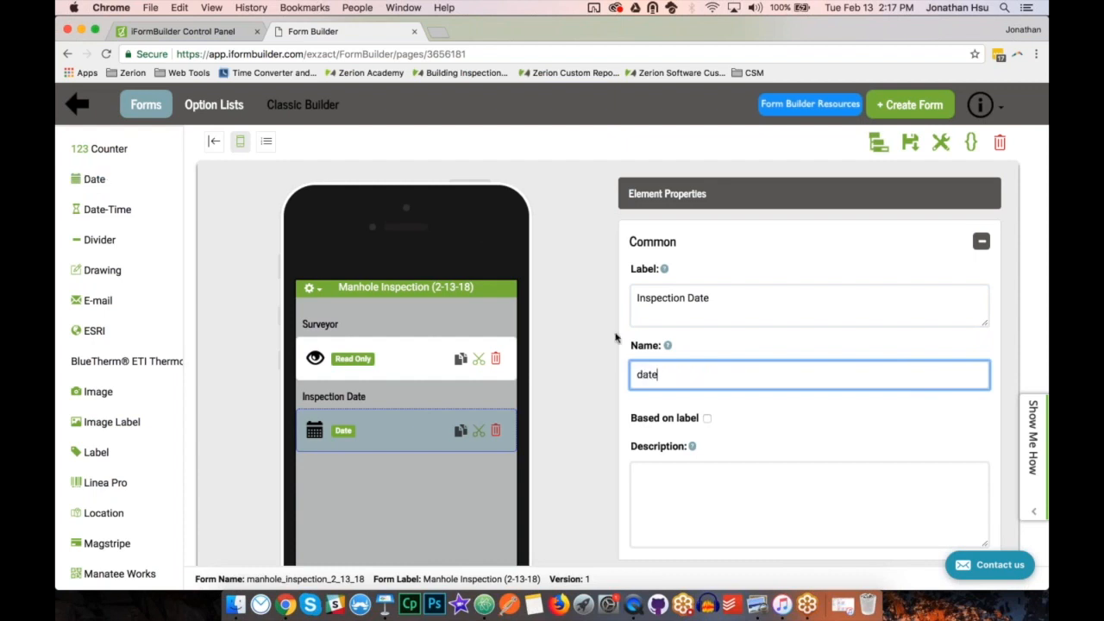
Try to save the form with the element name "date", then view and dismiss the reported errors.
{"action": "left_click_drag", "start_coordinate": [660, 377], "coordinate": [635, 378]}
{"action": "left_click", "coordinate": [670, 378]}
{"action": "left_click", "coordinate": [910, 142]}
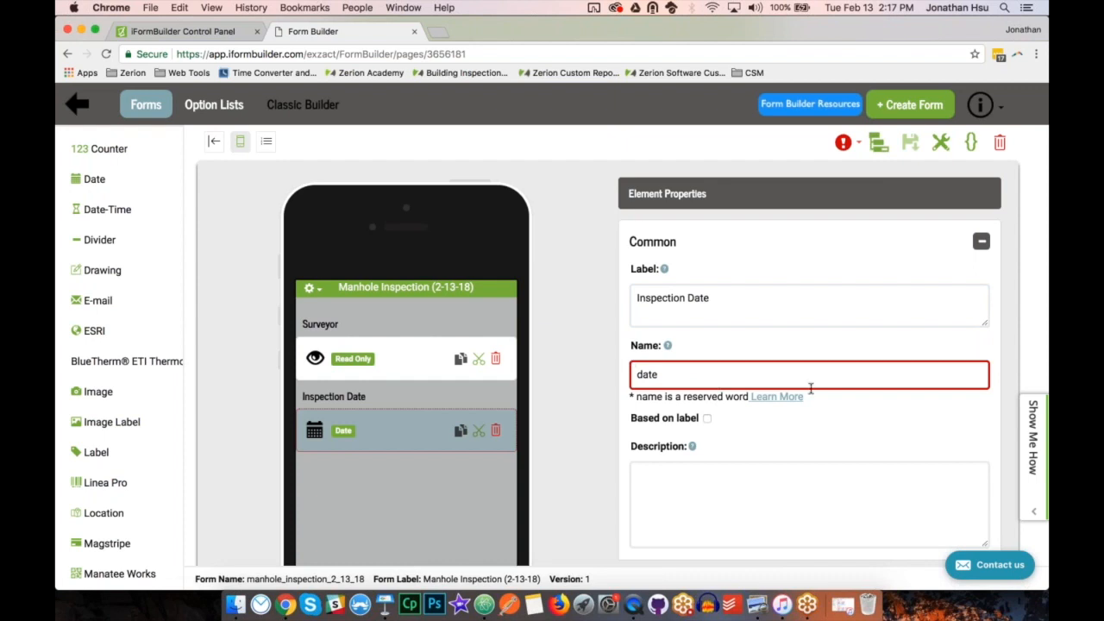
{"action": "left_click", "coordinate": [844, 146]}
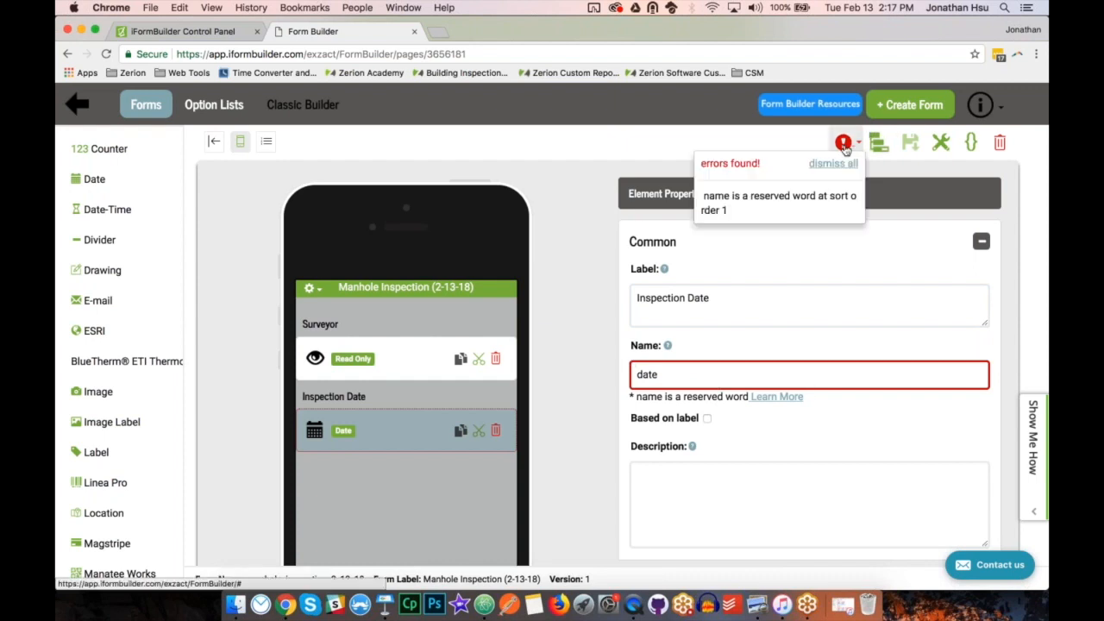
{"action": "left_click", "coordinate": [839, 165]}
Change the Inspection Date element's name to inspection_date and save the form.
{"action": "left_click_drag", "start_coordinate": [672, 375], "coordinate": [609, 378]}
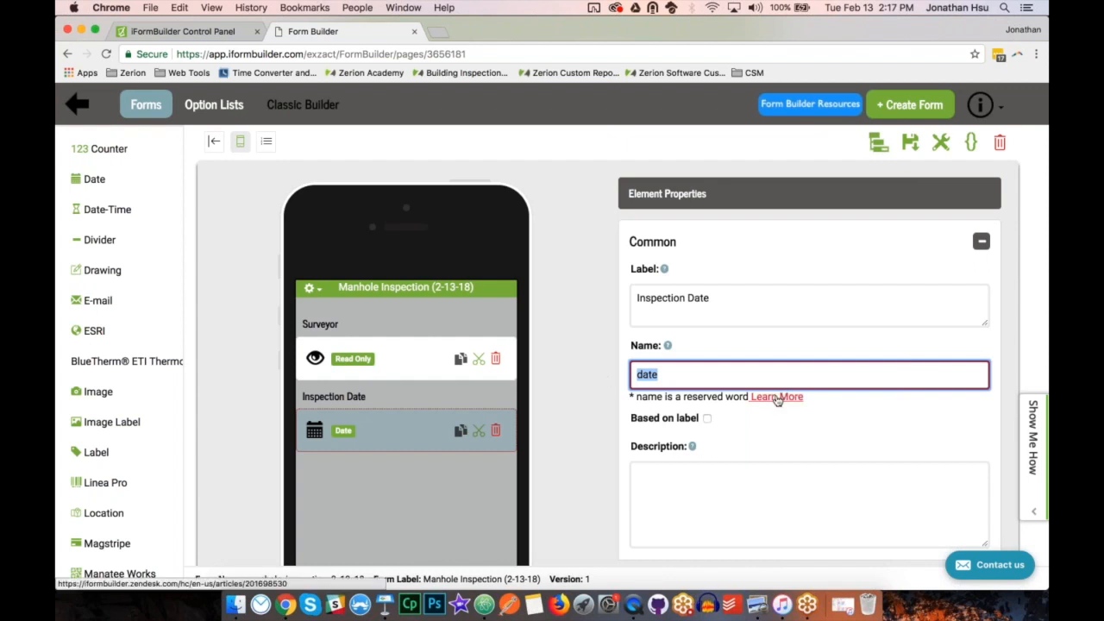
{"action": "left_click", "coordinate": [707, 373]}
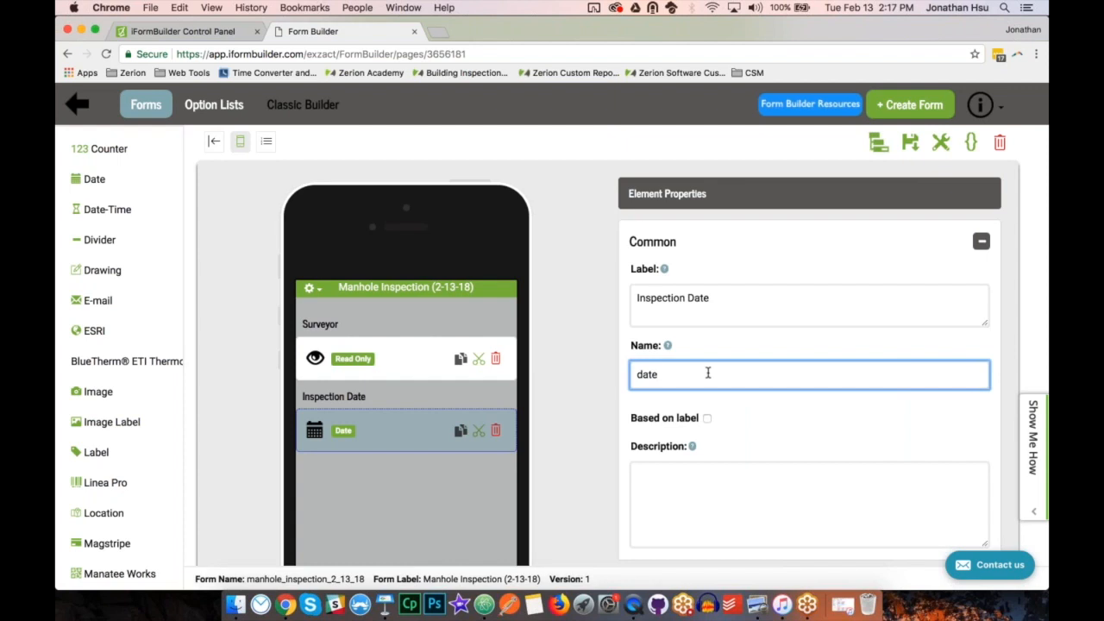
{"action": "type", "text": "inspection_"}
{"action": "left_click", "coordinate": [910, 142]}
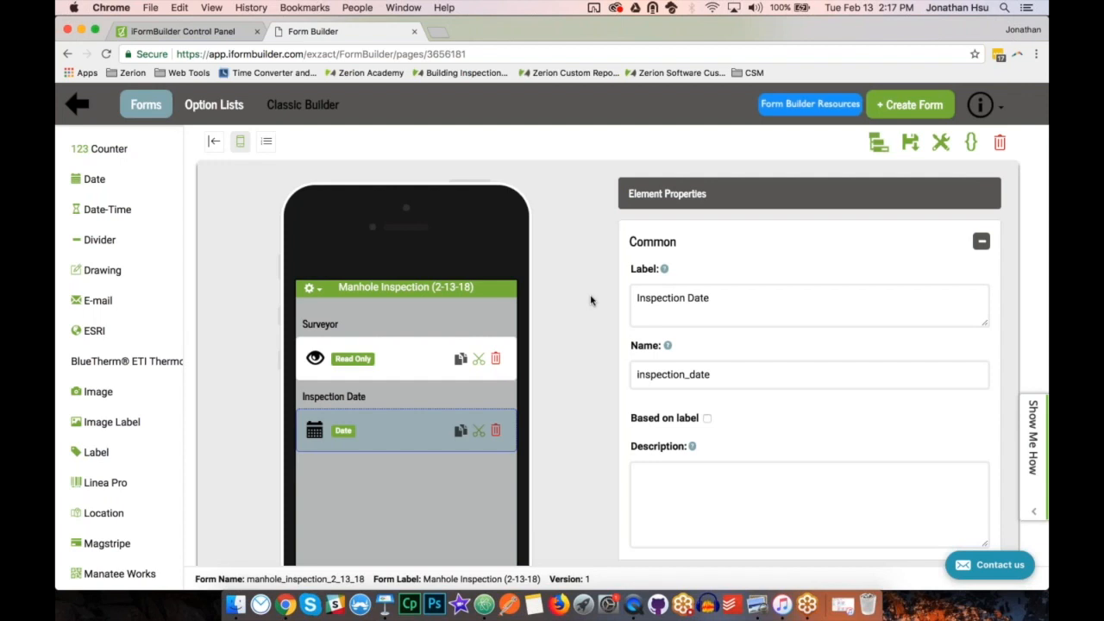
Add a Text element labelled "Manhole Number" and base its name on the label.
{"action": "scroll", "coordinate": [591, 300], "scroll_direction": "down", "scroll_amount": 3}
{"action": "scroll", "coordinate": [122, 367], "scroll_direction": "down", "scroll_amount": 1}
{"action": "scroll", "coordinate": [122, 366], "scroll_direction": "down", "scroll_amount": 8}
{"action": "scroll", "coordinate": [107, 420], "scroll_direction": "down", "scroll_amount": 4}
{"action": "left_click", "coordinate": [93, 490]}
{"action": "type", "text": "Manhole Number"}
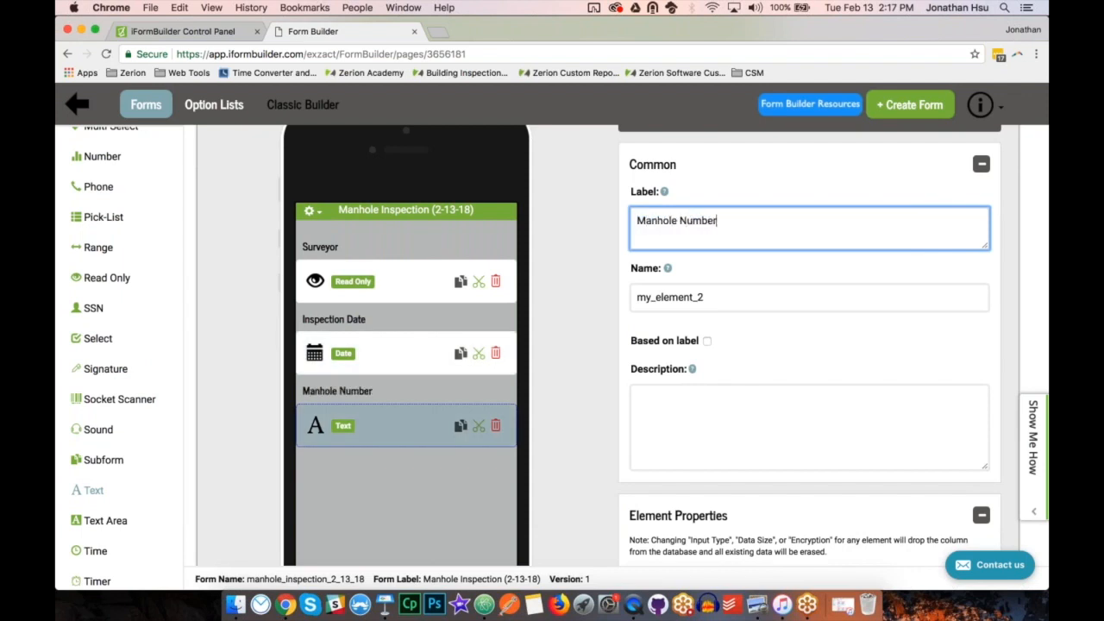
{"action": "left_click", "coordinate": [708, 341]}
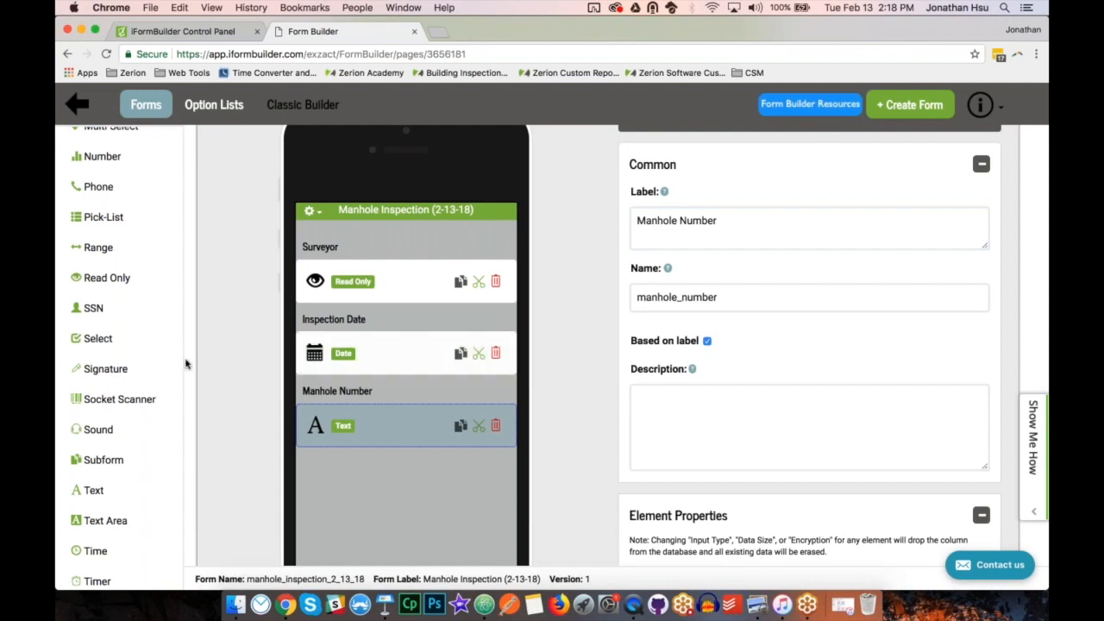
Add a Text element labelled "Certificate Number" with its name based on the label.
{"action": "left_click", "coordinate": [93, 490]}
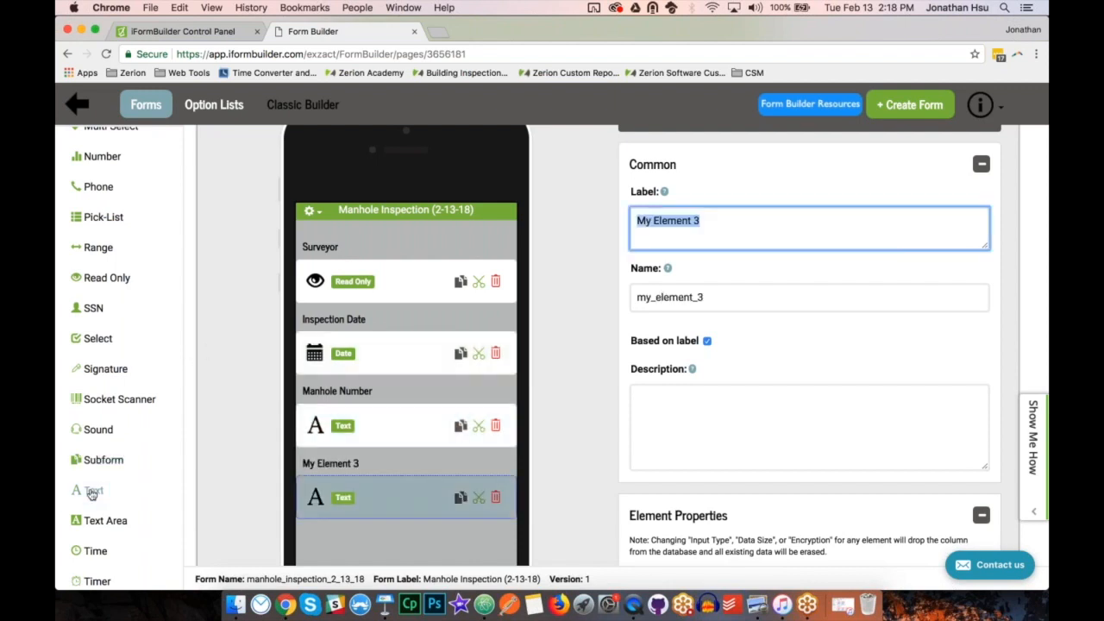
{"action": "type", "text": "Certificatio"}
{"action": "key", "text": "BackSpace"}
{"action": "key", "text": "BackSpace"}
{"action": "type", "text": "e Number"}
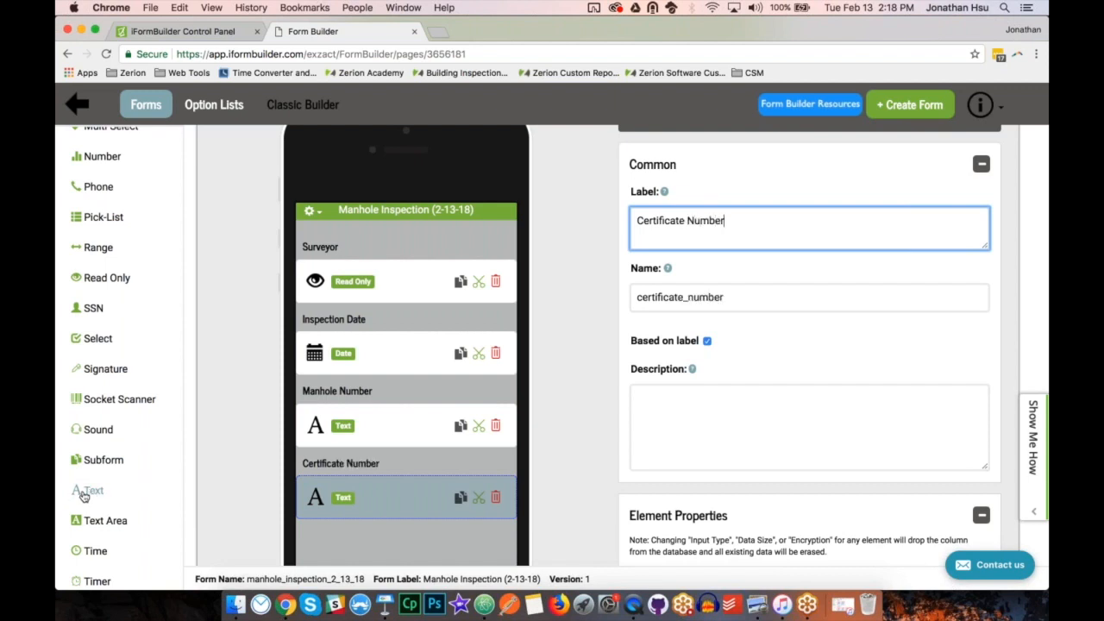
Add a Text element labelled "Sheet Number" with its name based on the label, and save the form.
{"action": "left_click", "coordinate": [84, 496]}
{"action": "type", "text": "Sheet Number"}
{"action": "left_click", "coordinate": [559, 438]}
{"action": "scroll", "coordinate": [569, 429], "scroll_direction": "up", "scroll_amount": 2}
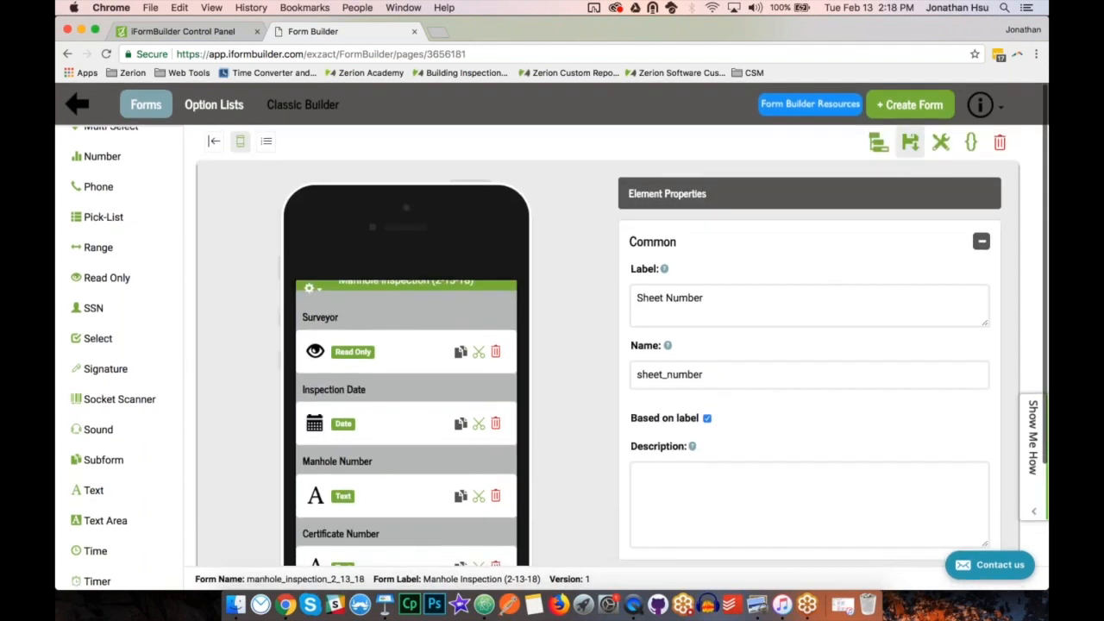
{"action": "left_click", "coordinate": [910, 142]}
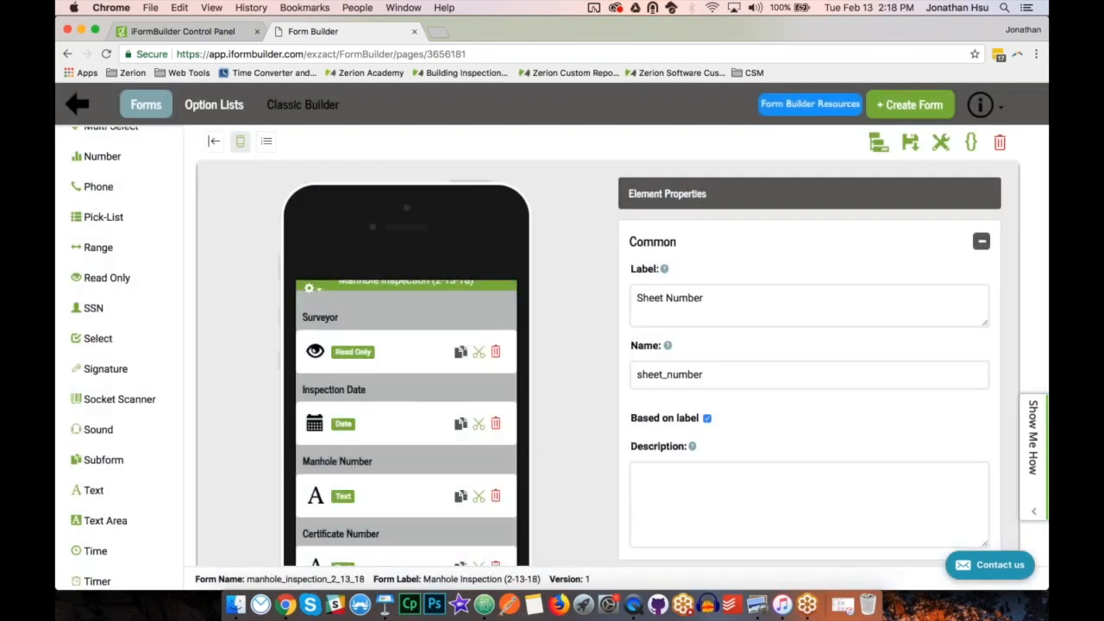
Switch to the mirrored device in QuickTime Player and fill Manhole Number with 64385, and Certificate Number and Sheet Number with "Test".
{"action": "left_click", "coordinate": [634, 605]}
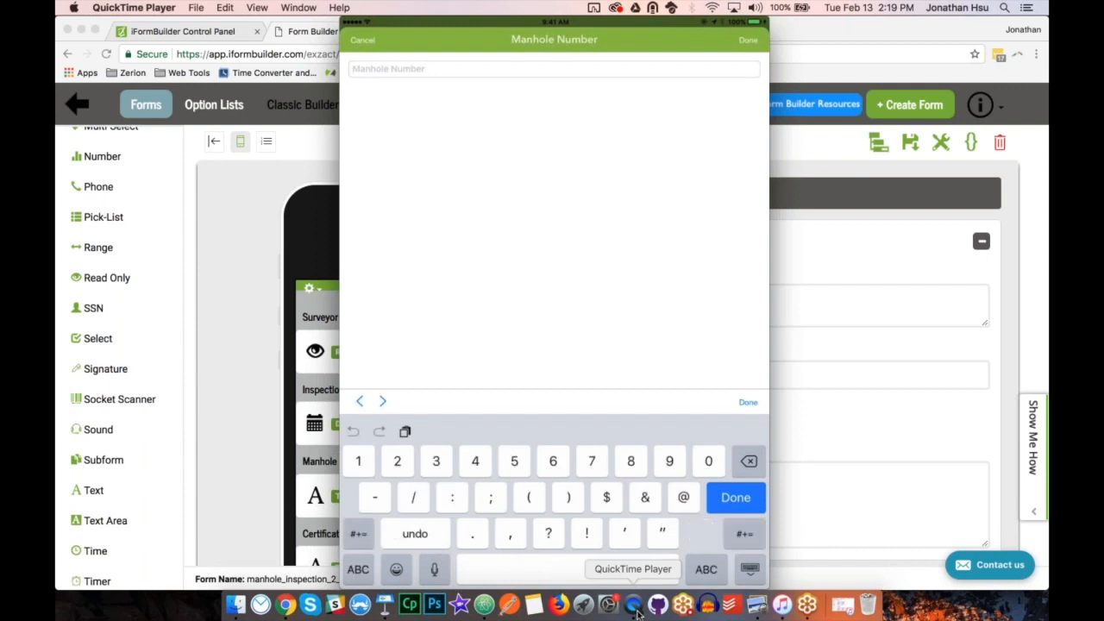
{"action": "type", "text": "64385"}
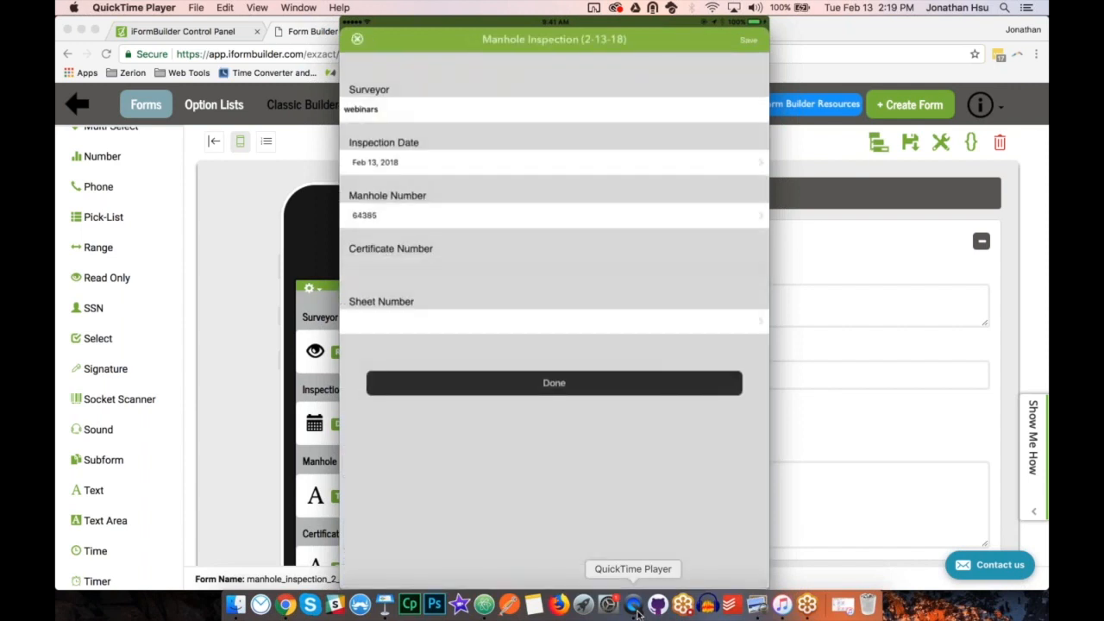
{"action": "type", "text": "Test"}
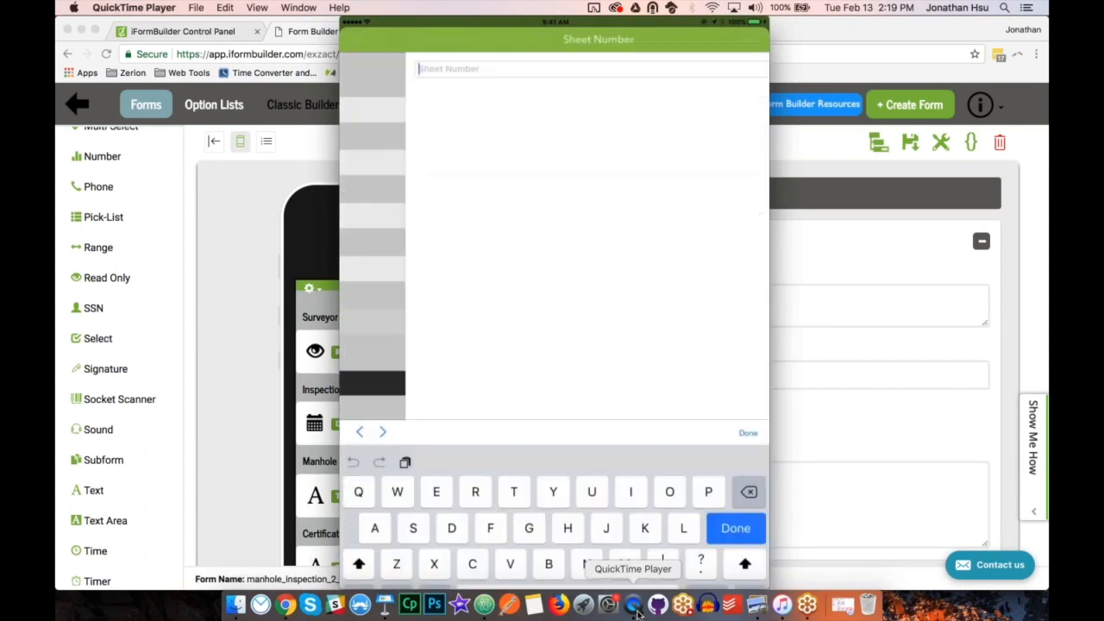
{"action": "type", "text": "Test"}
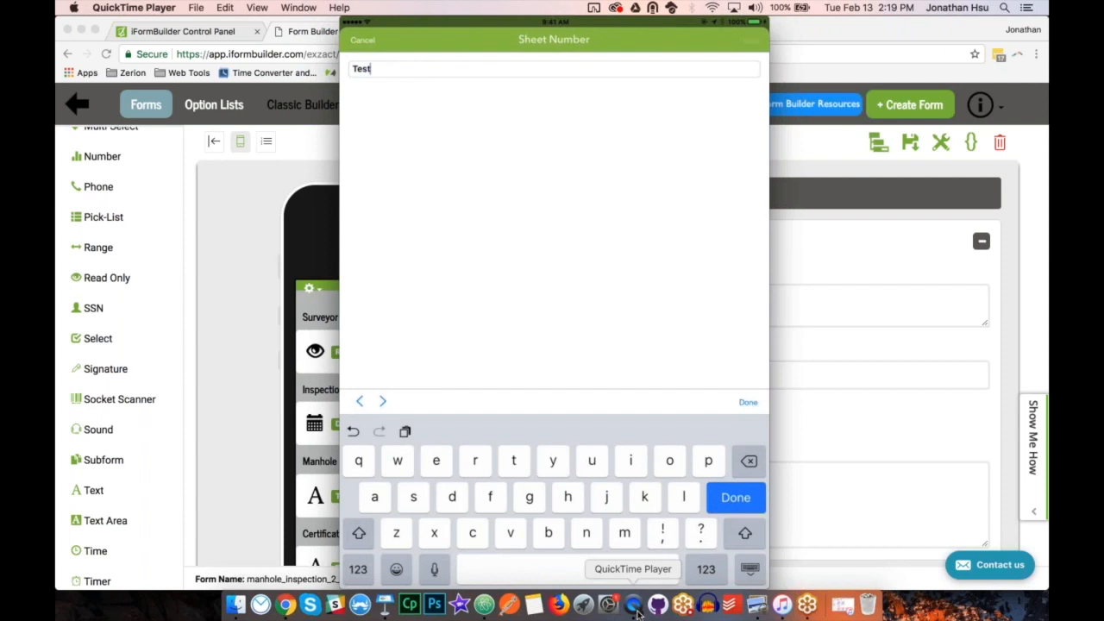
{"action": "key", "text": "Return"}
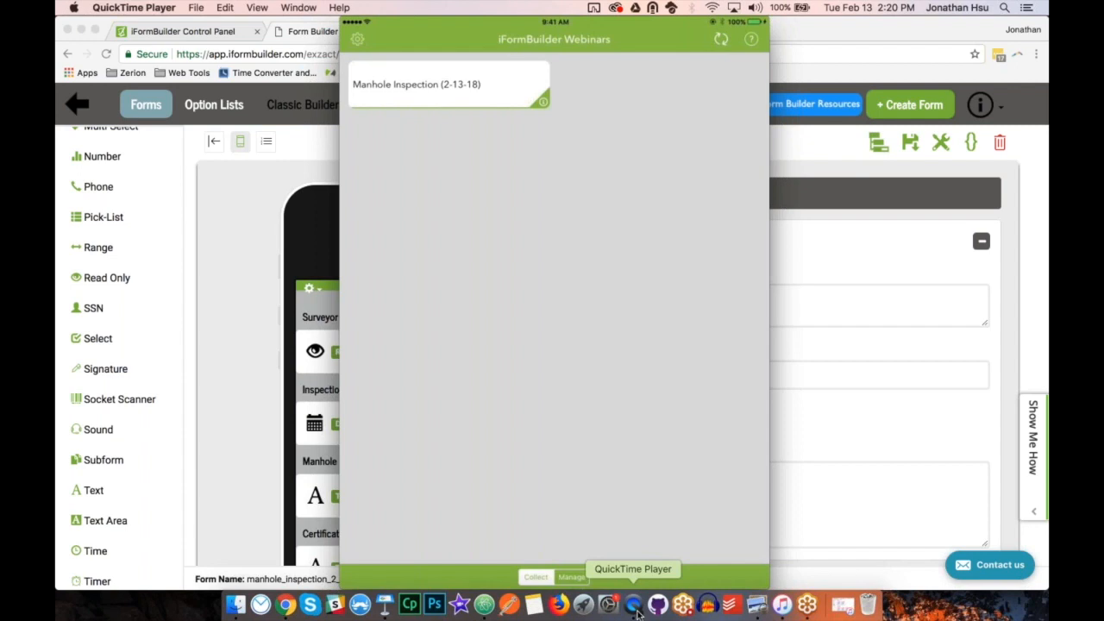
Return to the form builder and set the Manhole Number element's keyboard to Number Pad.
{"action": "left_click", "coordinate": [242, 456]}
{"action": "scroll", "coordinate": [409, 329], "scroll_direction": "down", "scroll_amount": 5}
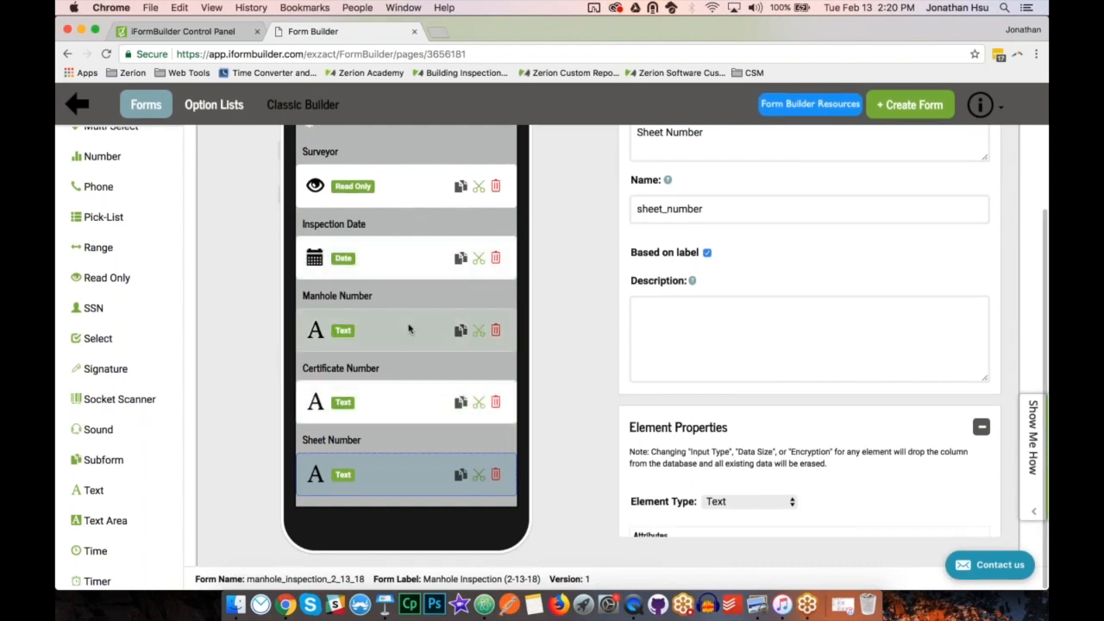
{"action": "left_click", "coordinate": [409, 328]}
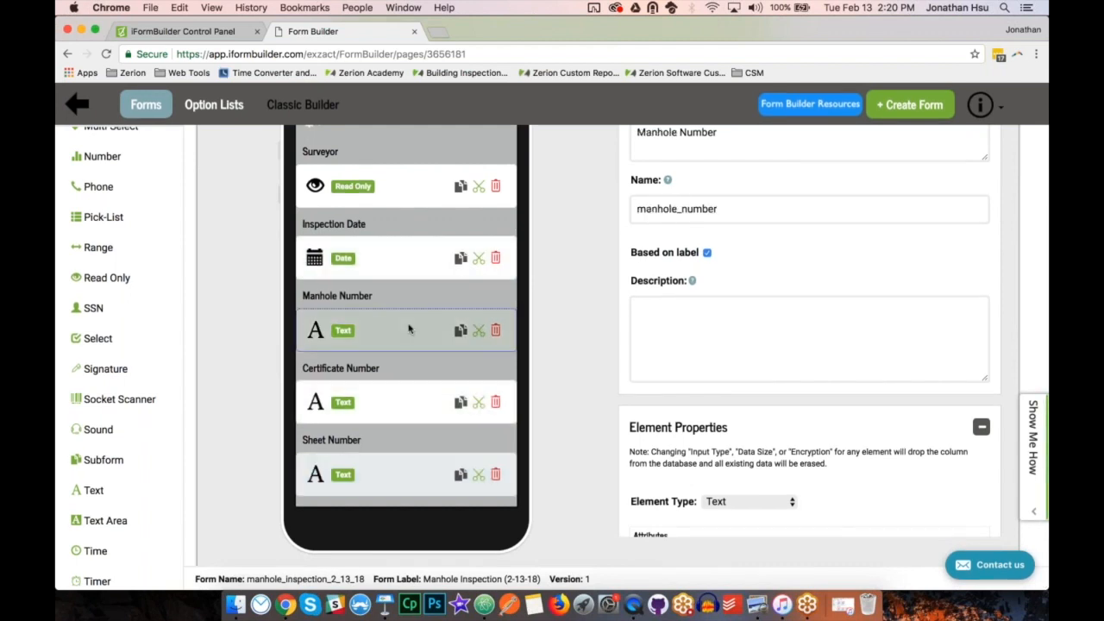
{"action": "scroll", "coordinate": [795, 384], "scroll_direction": "down", "scroll_amount": 3}
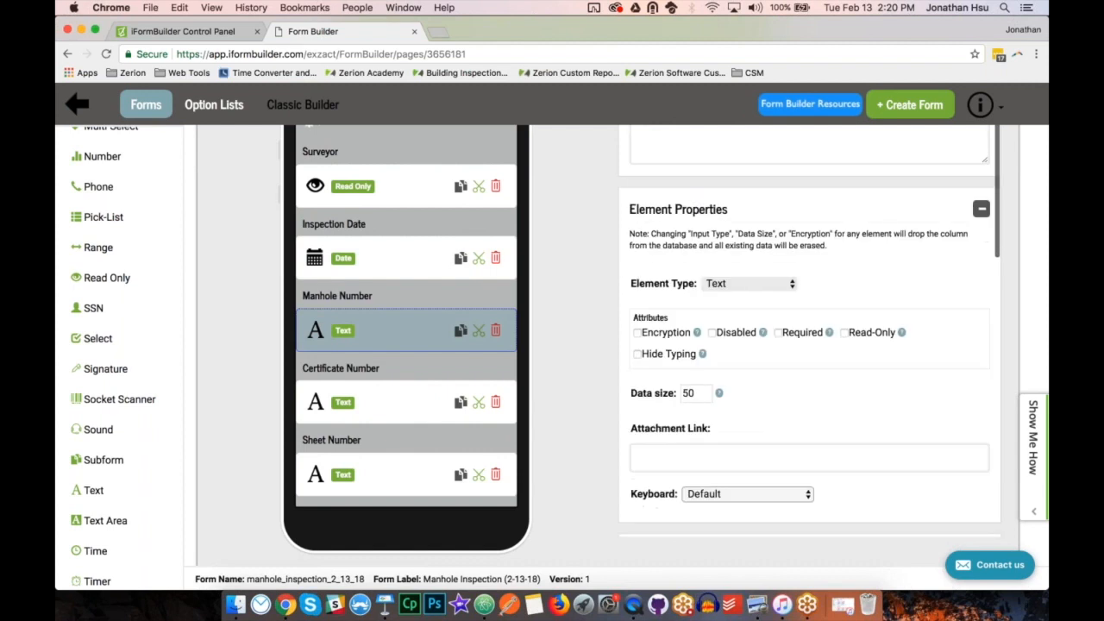
{"action": "scroll", "coordinate": [796, 383], "scroll_direction": "down", "scroll_amount": 1}
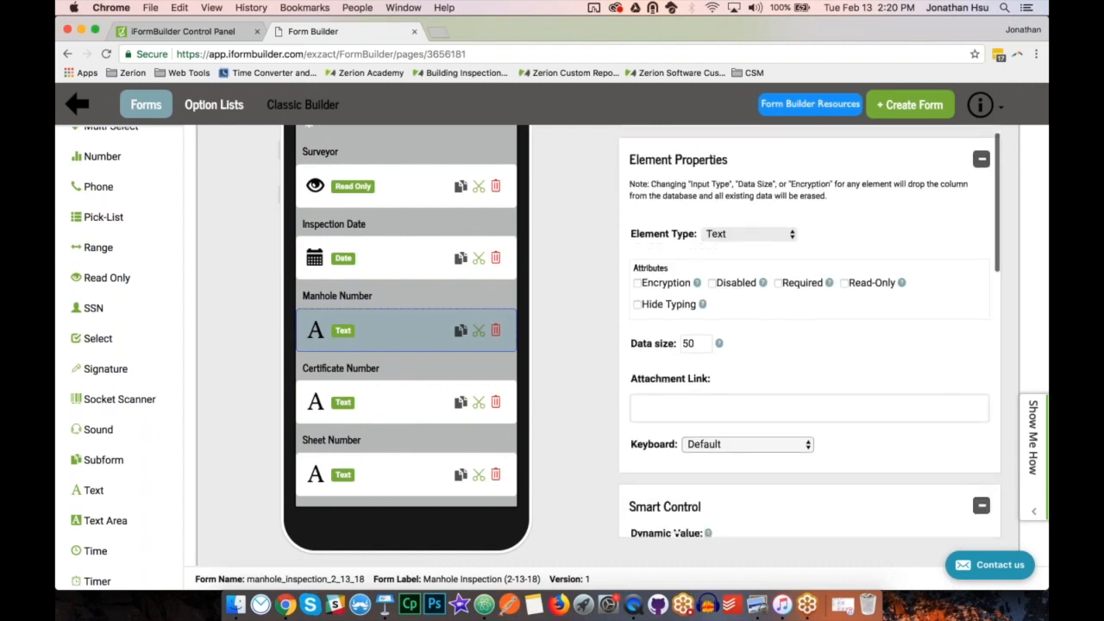
{"action": "left_click", "coordinate": [762, 446]}
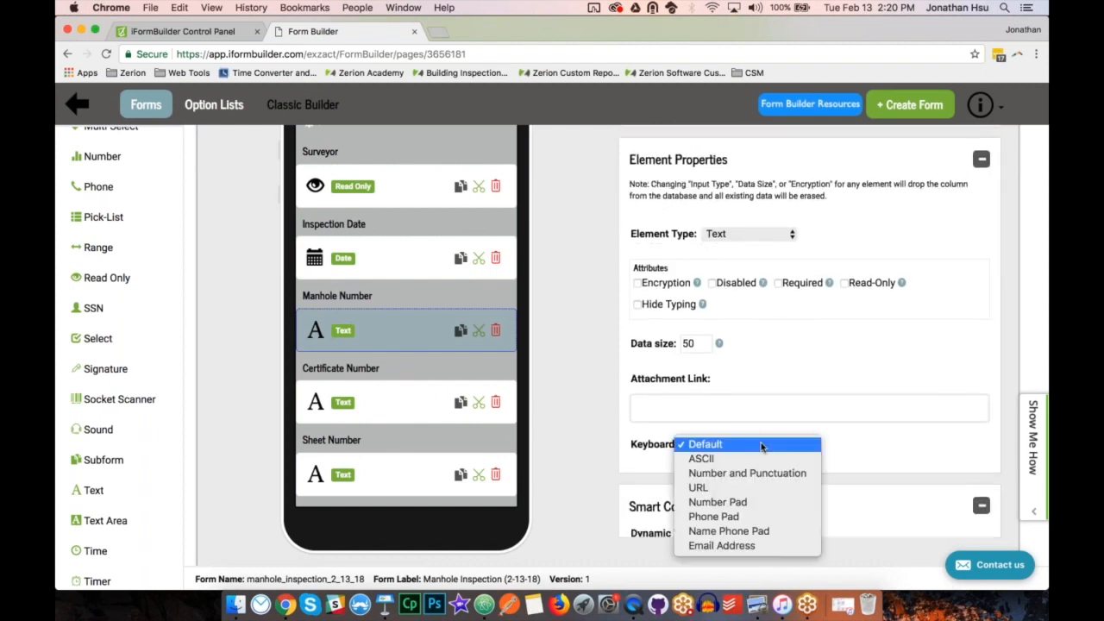
{"action": "left_click", "coordinate": [746, 503]}
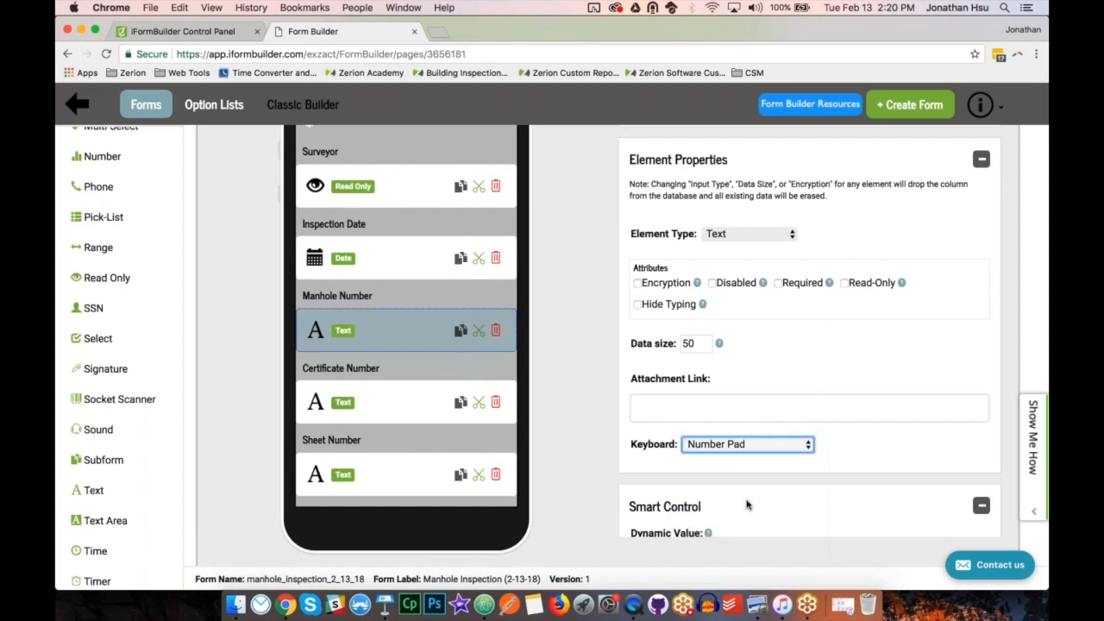
Set the Certificate Number element's keyboard to Number Pad.
{"action": "left_click", "coordinate": [392, 402]}
{"action": "left_click", "coordinate": [724, 445]}
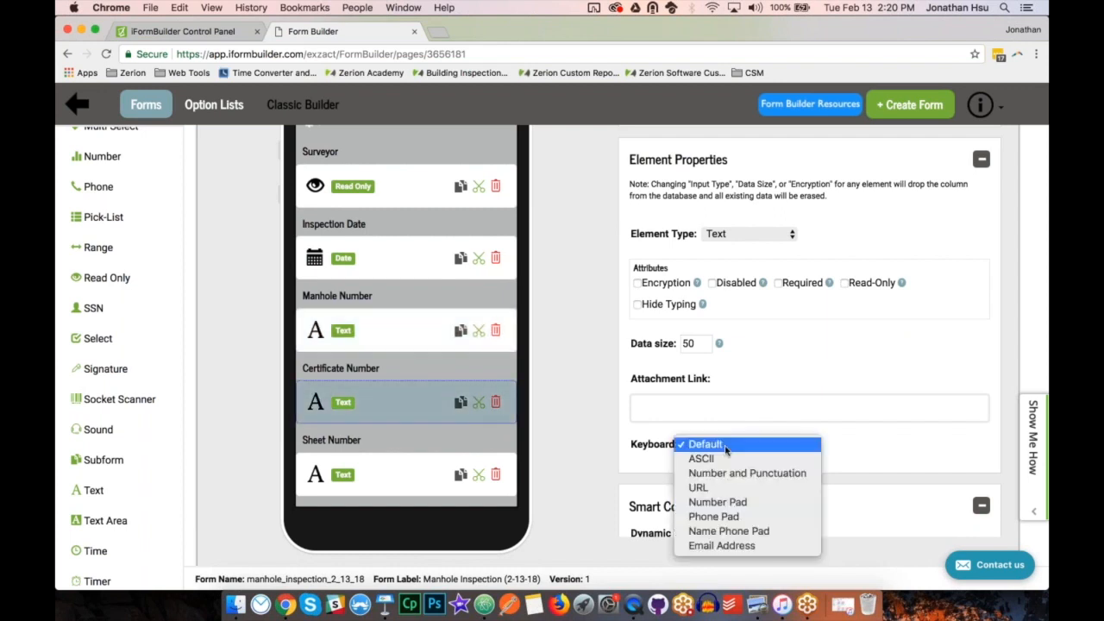
{"action": "left_click", "coordinate": [721, 504]}
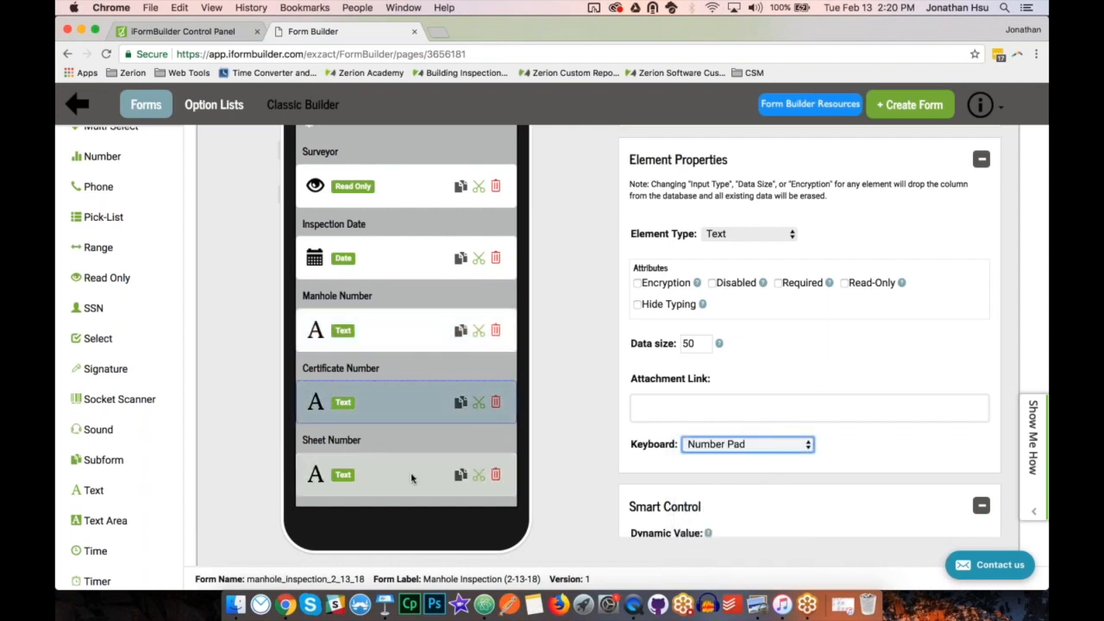
Set the Sheet Number element's keyboard to Number Pad and mark the Inspection Date element as required.
{"action": "left_click", "coordinate": [412, 476]}
{"action": "left_click", "coordinate": [723, 445]}
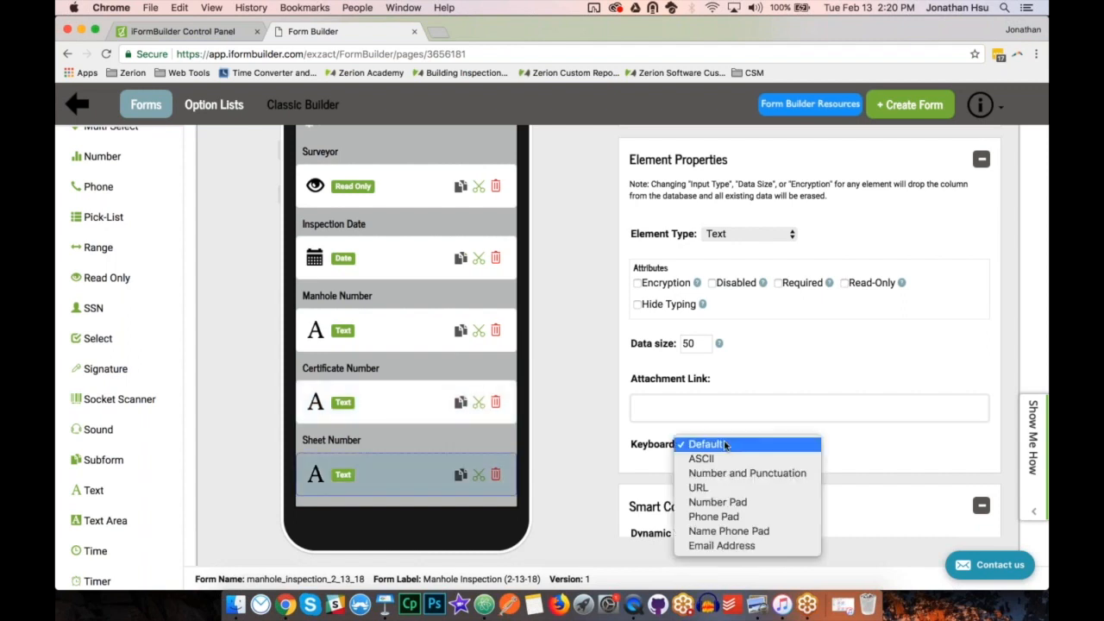
{"action": "left_click", "coordinate": [718, 502]}
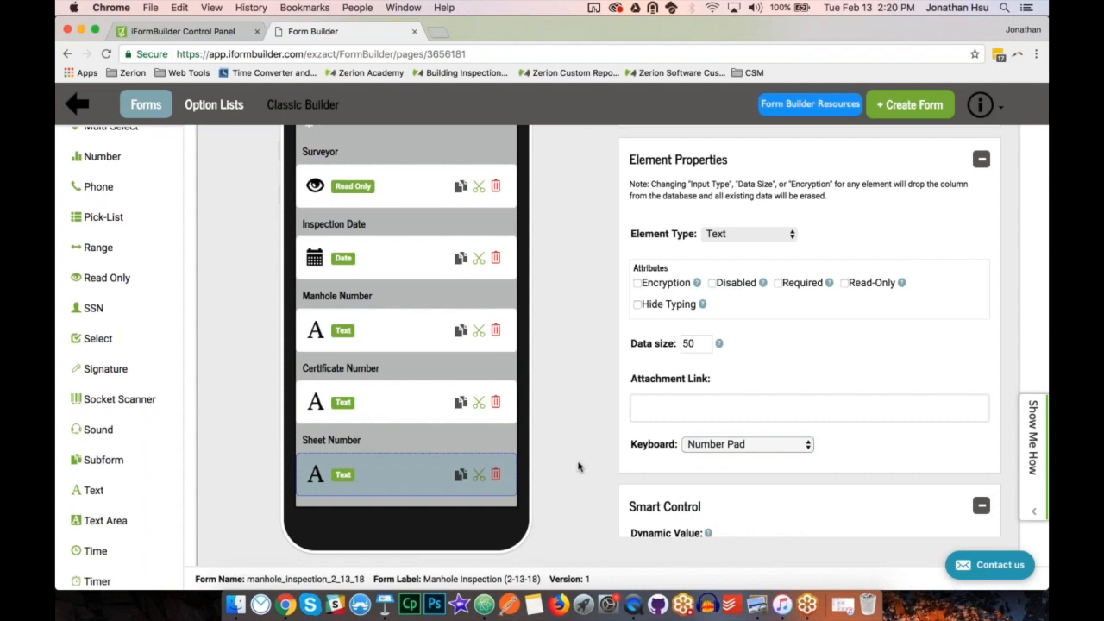
{"action": "left_click", "coordinate": [402, 256]}
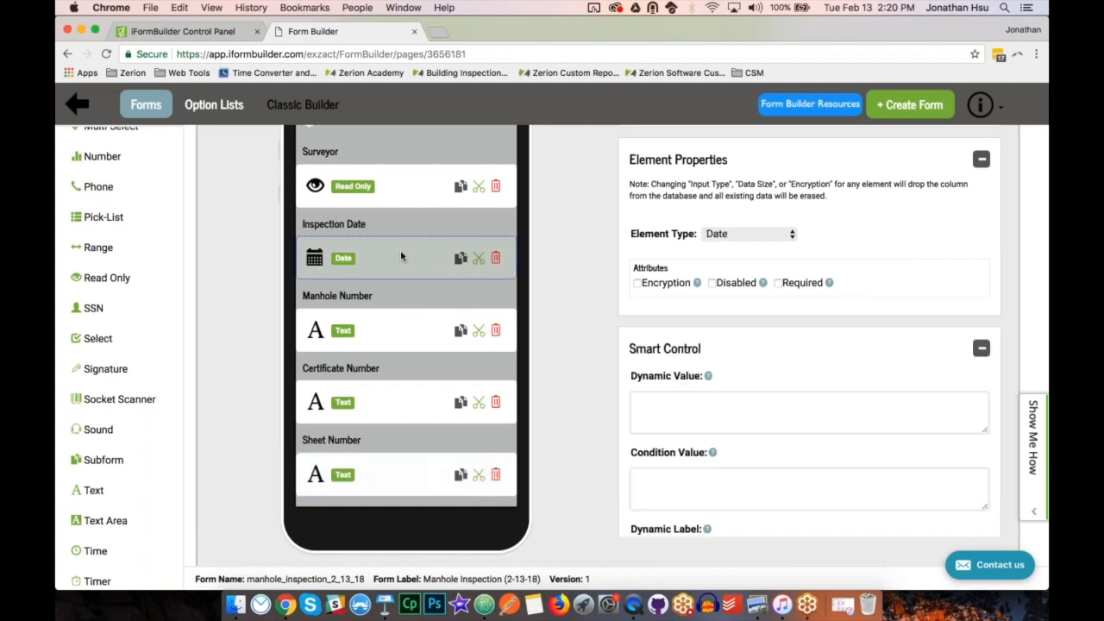
{"action": "left_click", "coordinate": [778, 283]}
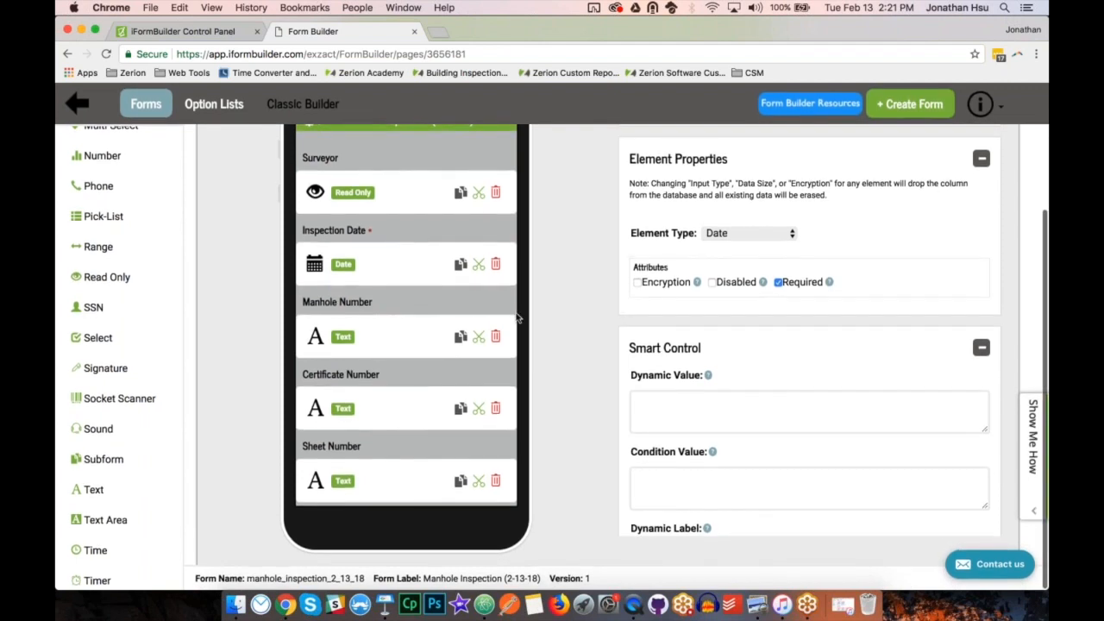
Add a Text element labelled "City" below Sheet Number, with its name based on the label.
{"action": "left_click", "coordinate": [415, 481]}
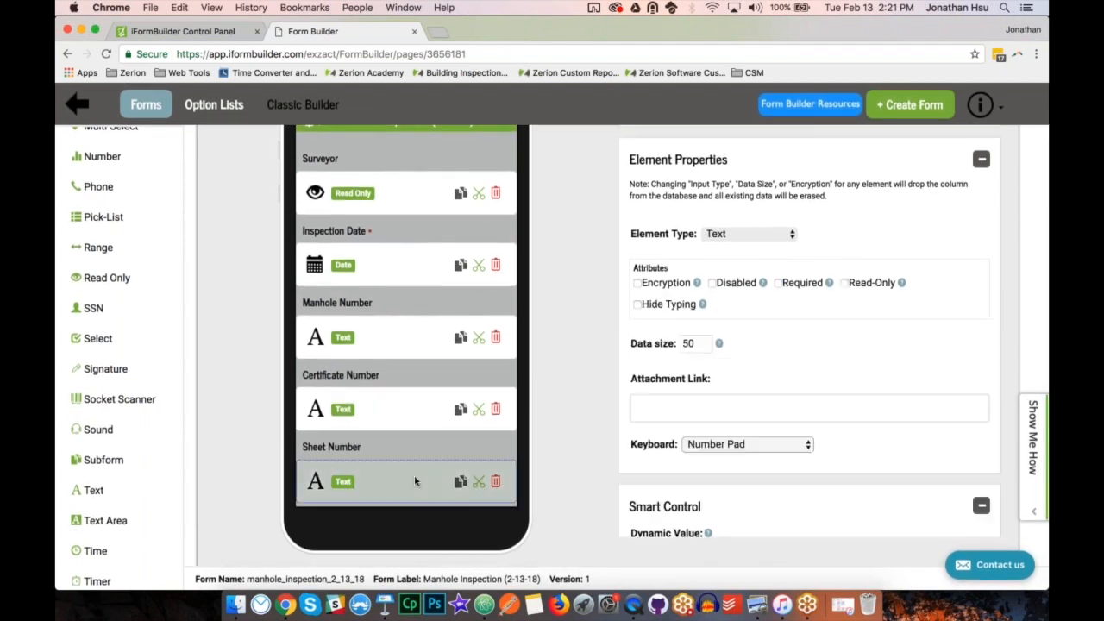
{"action": "left_click", "coordinate": [90, 491]}
{"action": "type", "text": "City"}
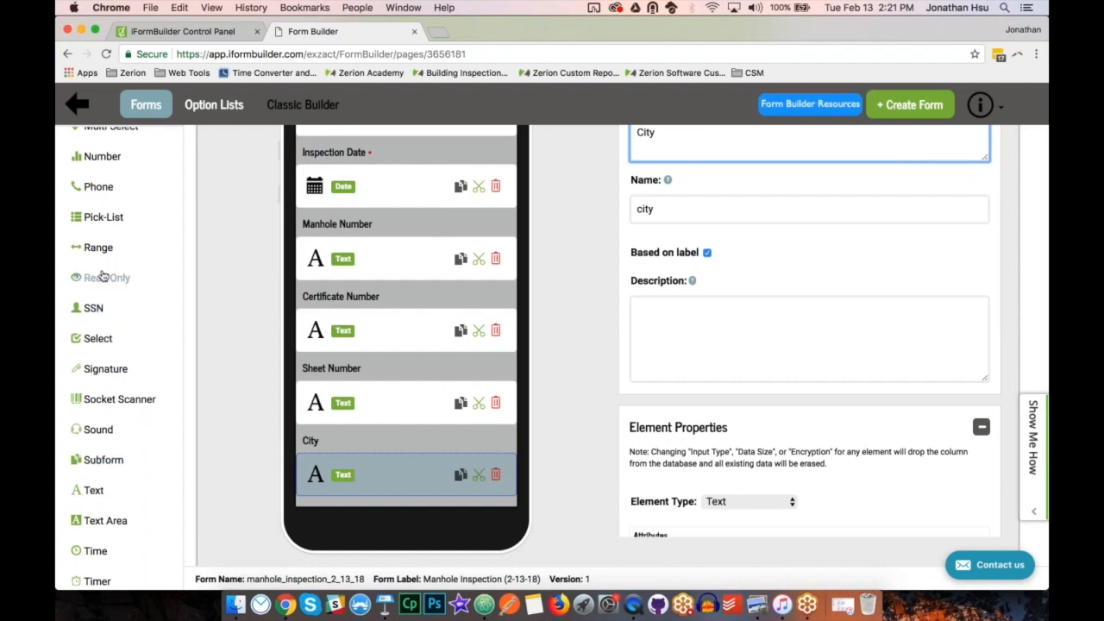
Add a Location element labelled "GPS Location" below City, with its name based on the label, and save the form.
{"action": "scroll", "coordinate": [102, 275], "scroll_direction": "up", "scroll_amount": 3}
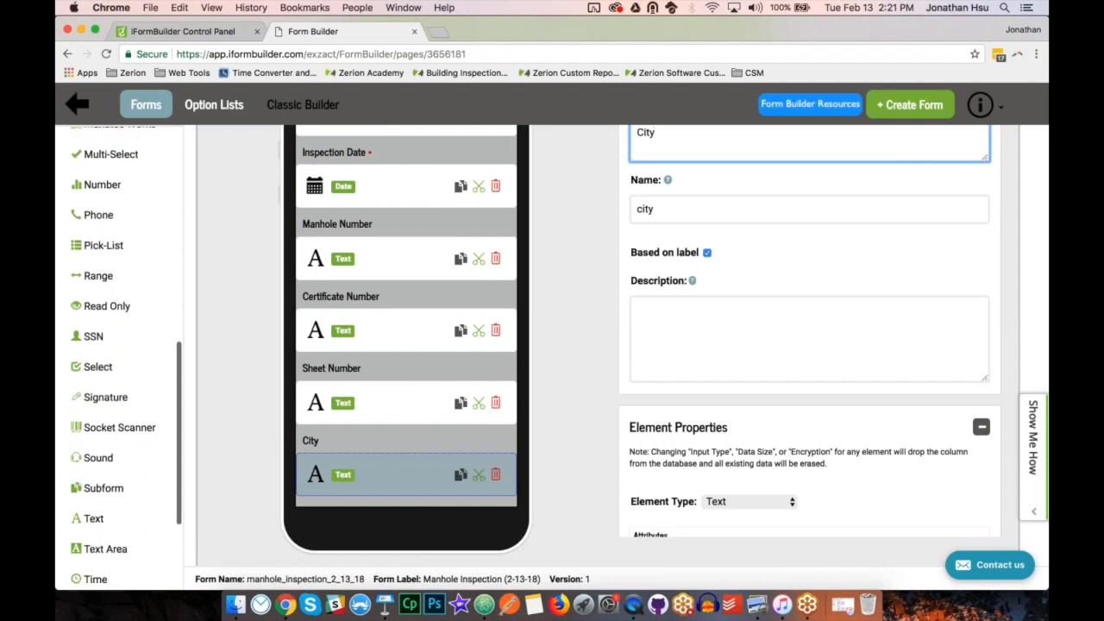
{"action": "scroll", "coordinate": [95, 264], "scroll_direction": "up", "scroll_amount": 4}
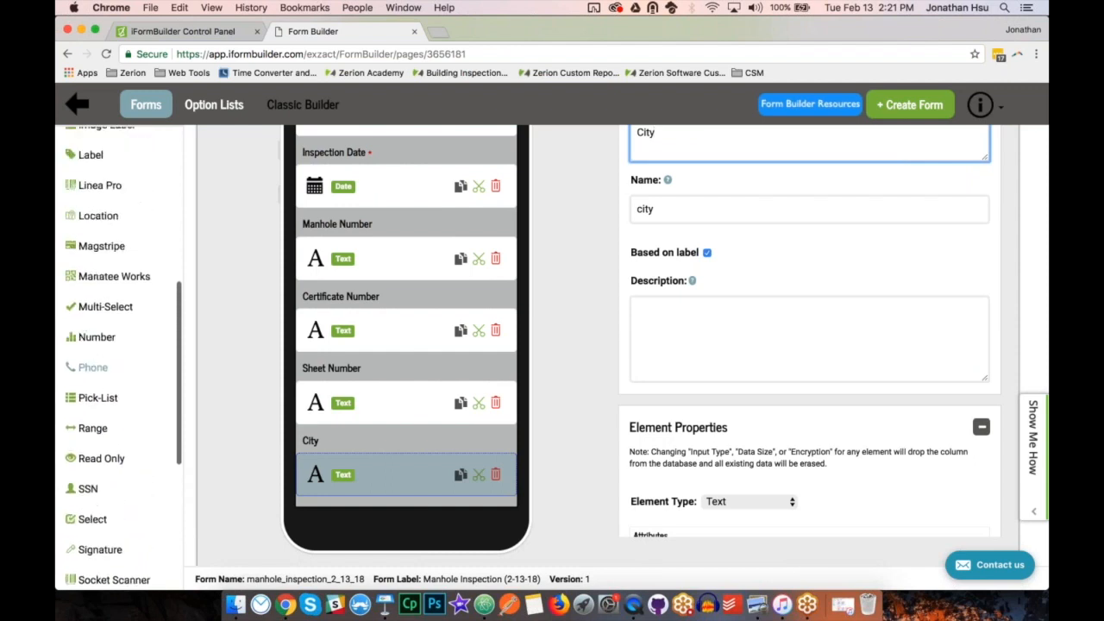
{"action": "scroll", "coordinate": [97, 276], "scroll_direction": "up", "scroll_amount": 1}
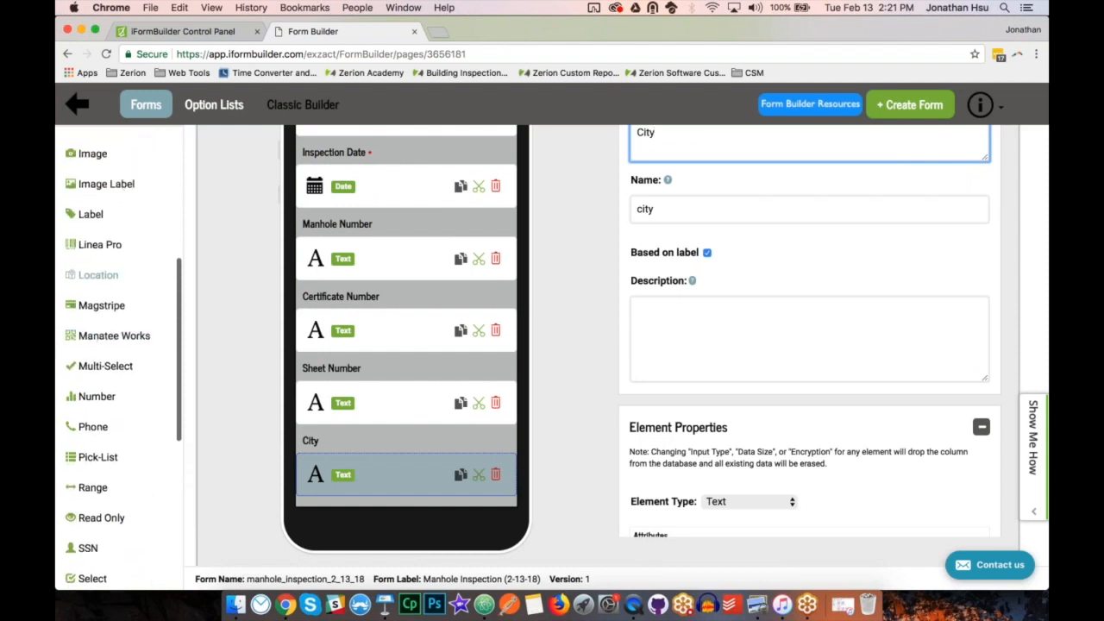
{"action": "left_click", "coordinate": [120, 280]}
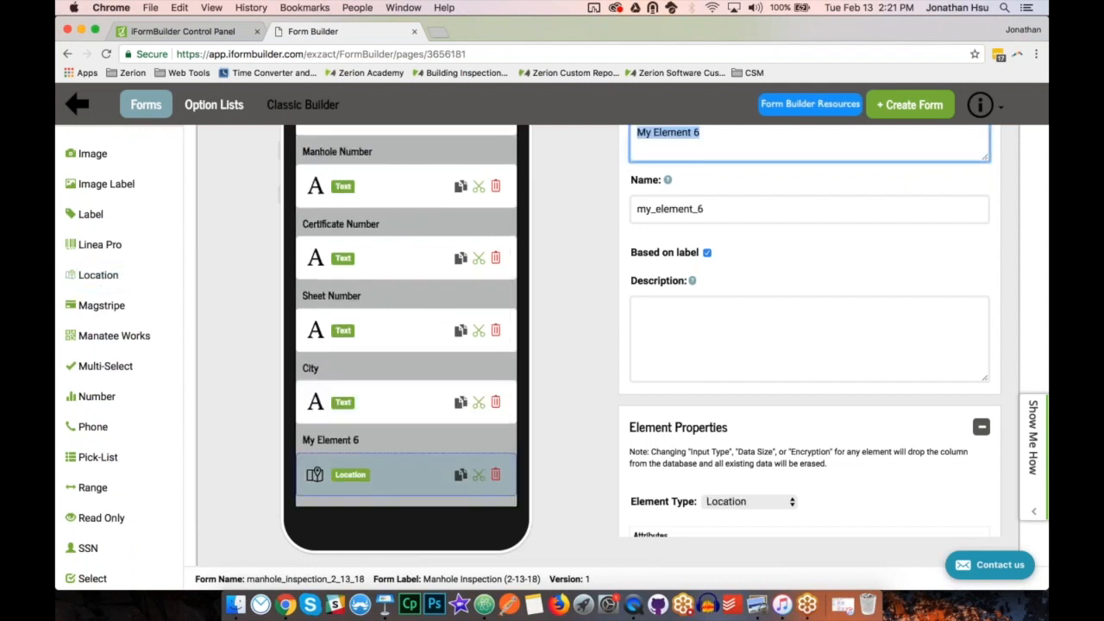
{"action": "scroll", "coordinate": [664, 345], "scroll_direction": "up", "scroll_amount": 1}
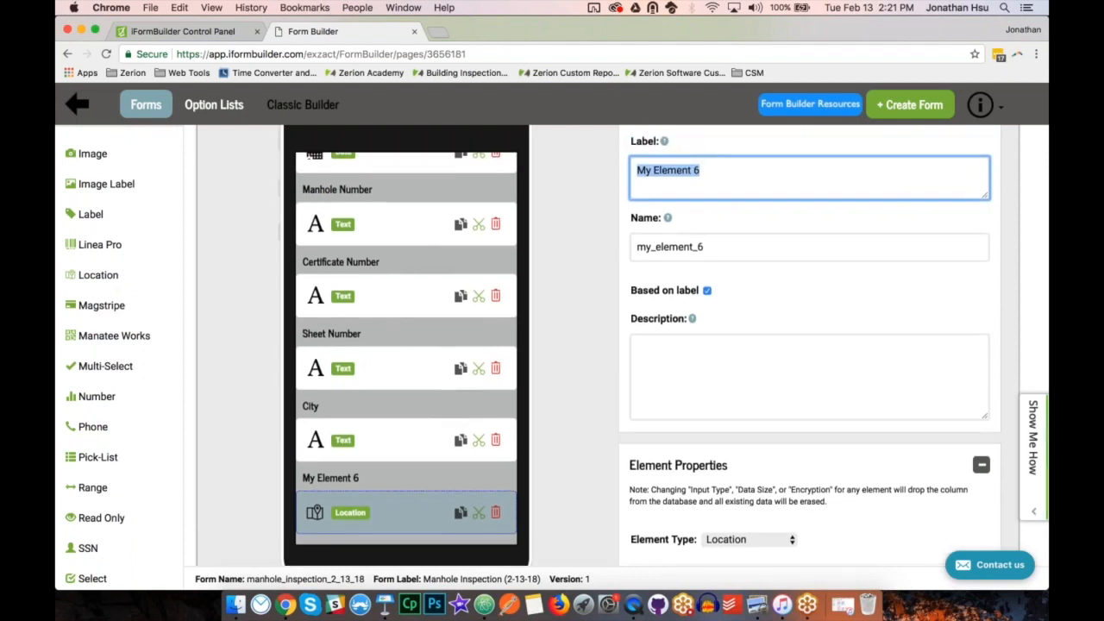
{"action": "type", "text": "GPS Location"}
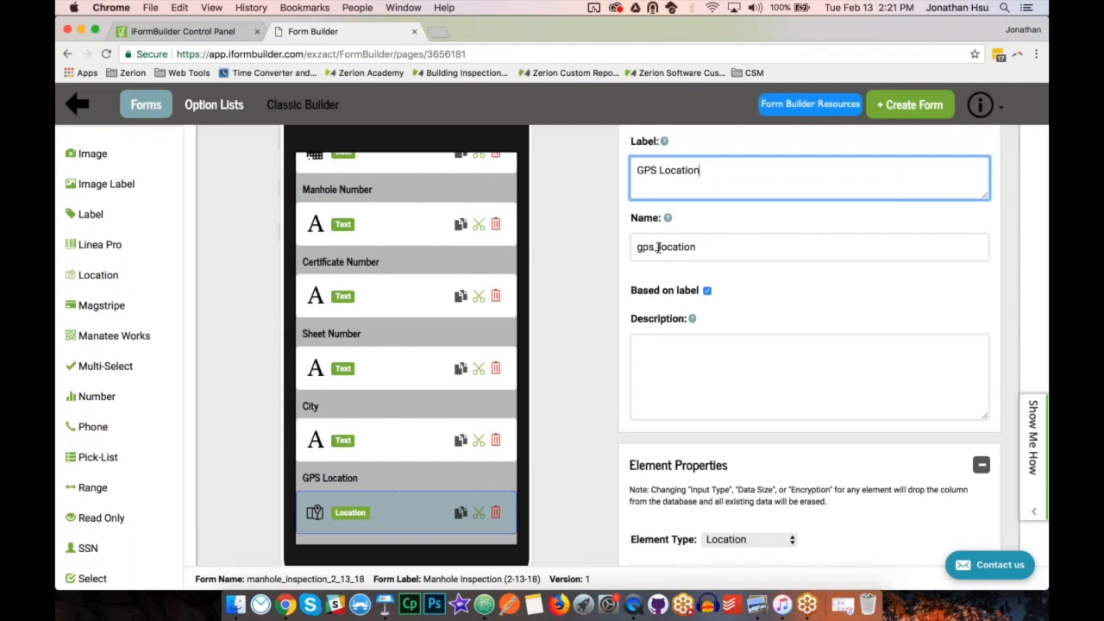
{"action": "left_click_drag", "start_coordinate": [658, 247], "coordinate": [704, 248]}
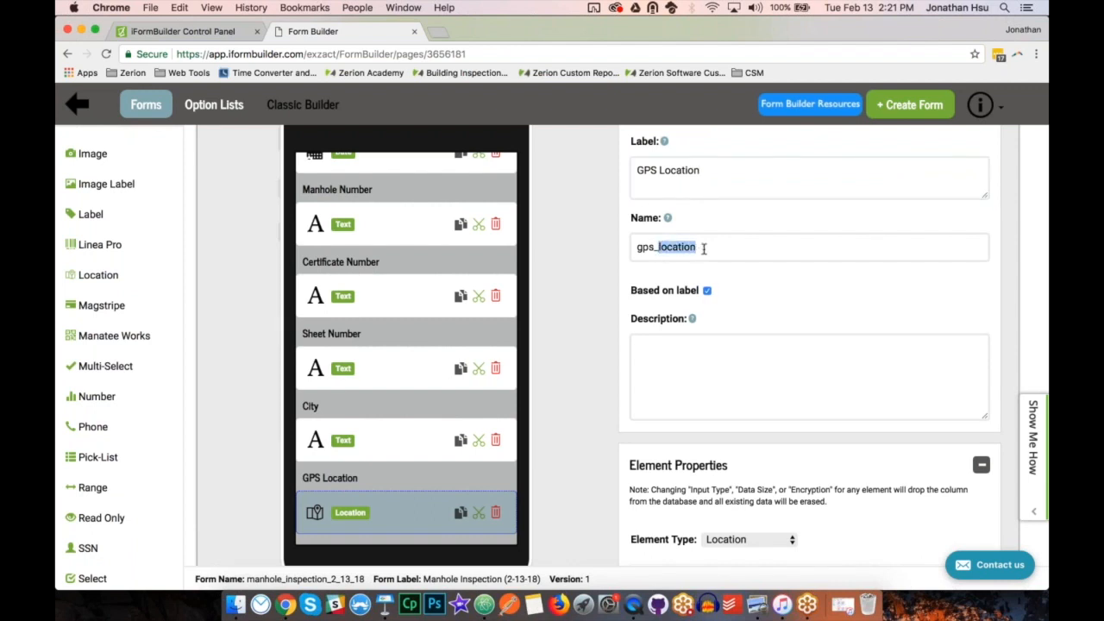
{"action": "left_click", "coordinate": [704, 248]}
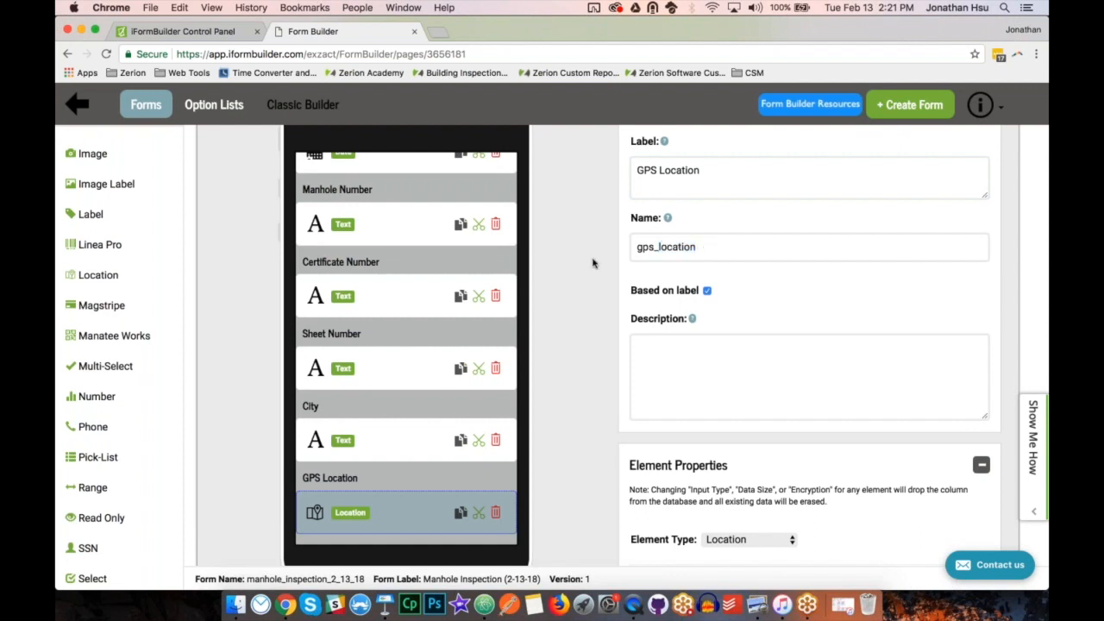
{"action": "scroll", "coordinate": [592, 263], "scroll_direction": "up", "scroll_amount": 3}
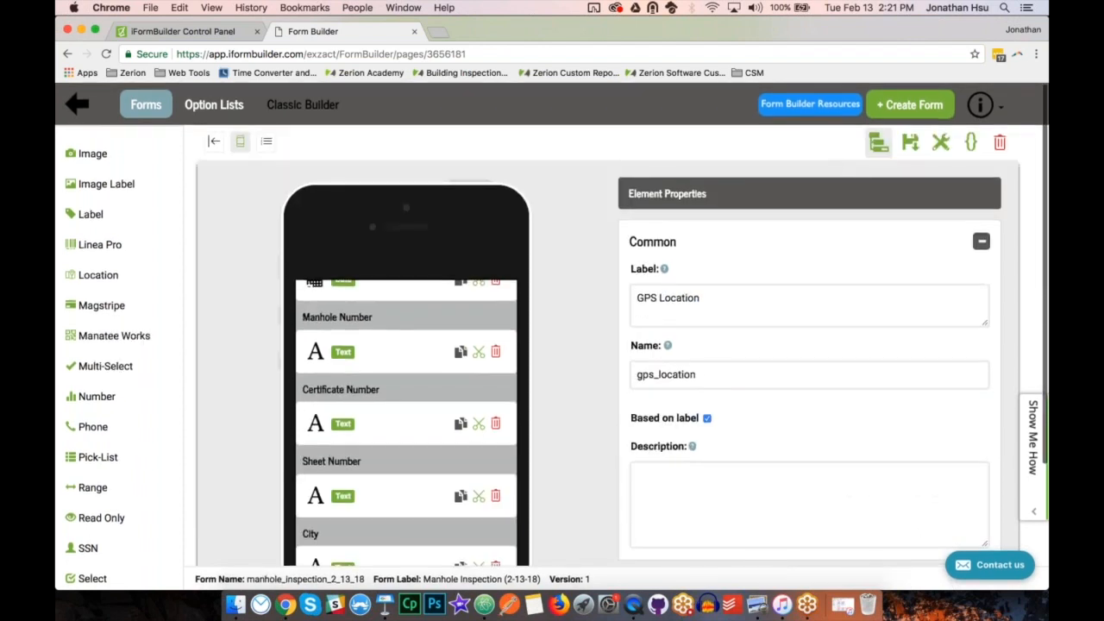
{"action": "left_click", "coordinate": [917, 152]}
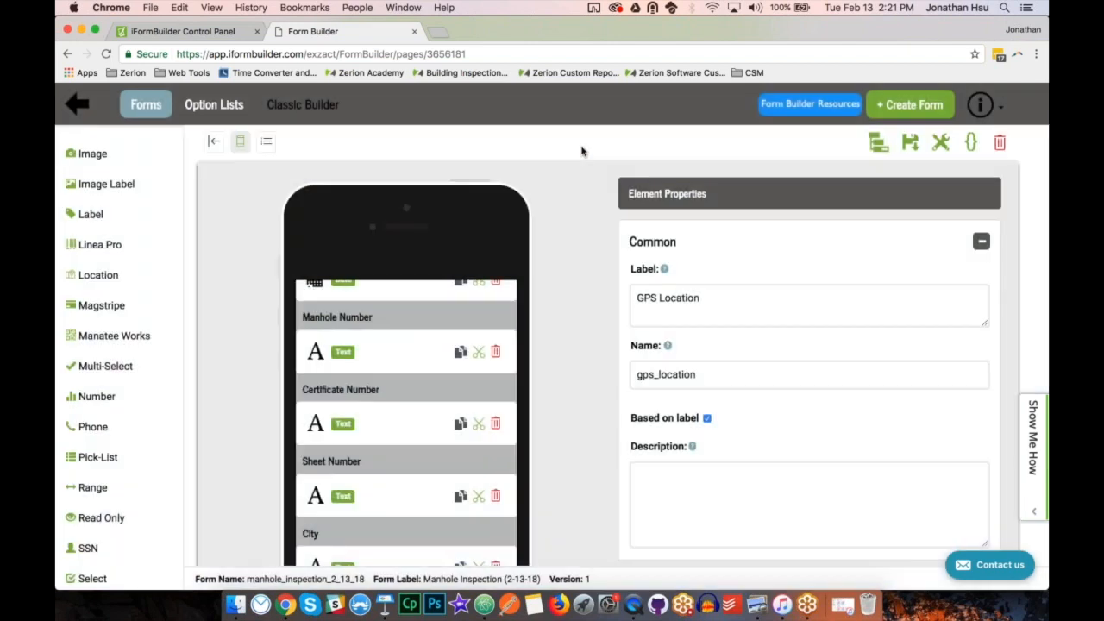
Check the form on the mirrored device in QuickTime Player and the remaining header fields on the paper form in Preview.
{"action": "left_click", "coordinate": [634, 603]}
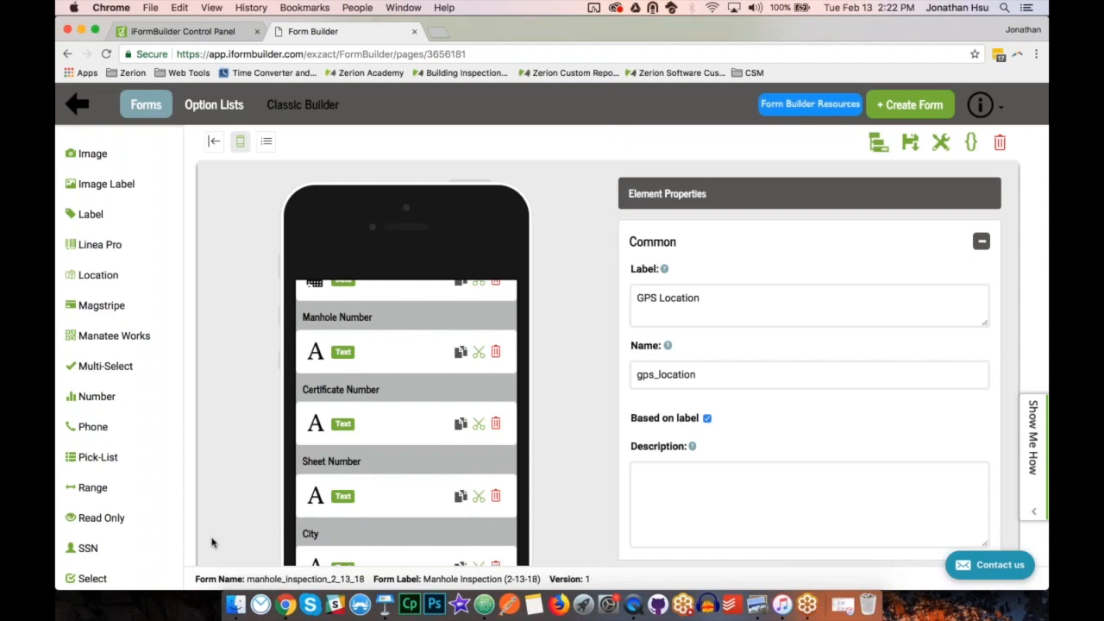
{"action": "left_click", "coordinate": [754, 606]}
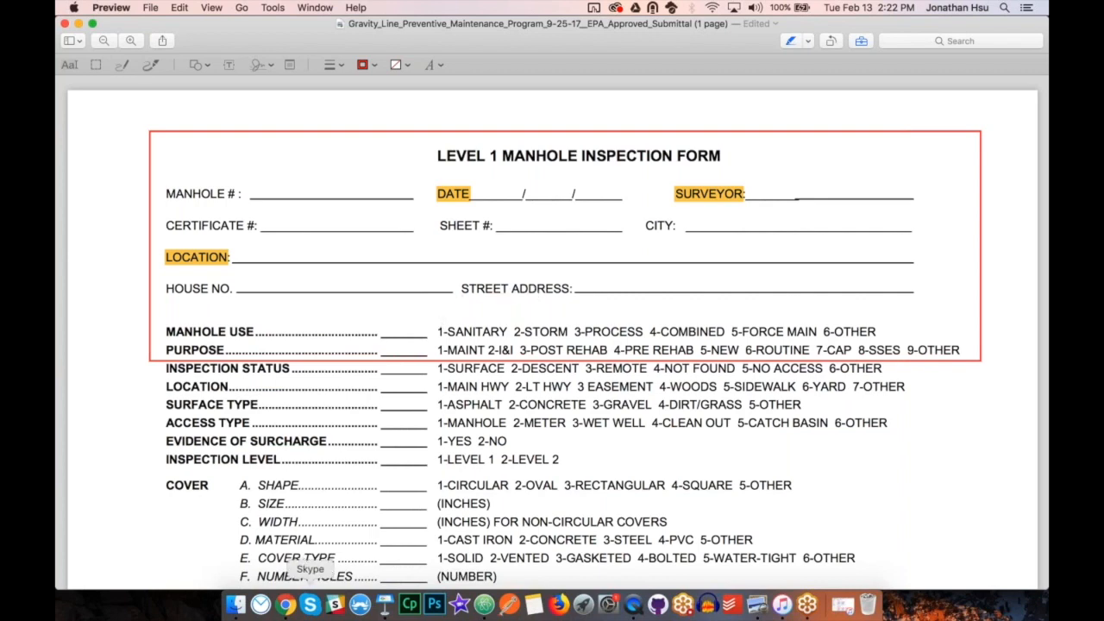
Return to the form builder in Chrome and add a Text element labelled "House No." with the name house_no, not based on the label.
{"action": "left_click", "coordinate": [286, 605]}
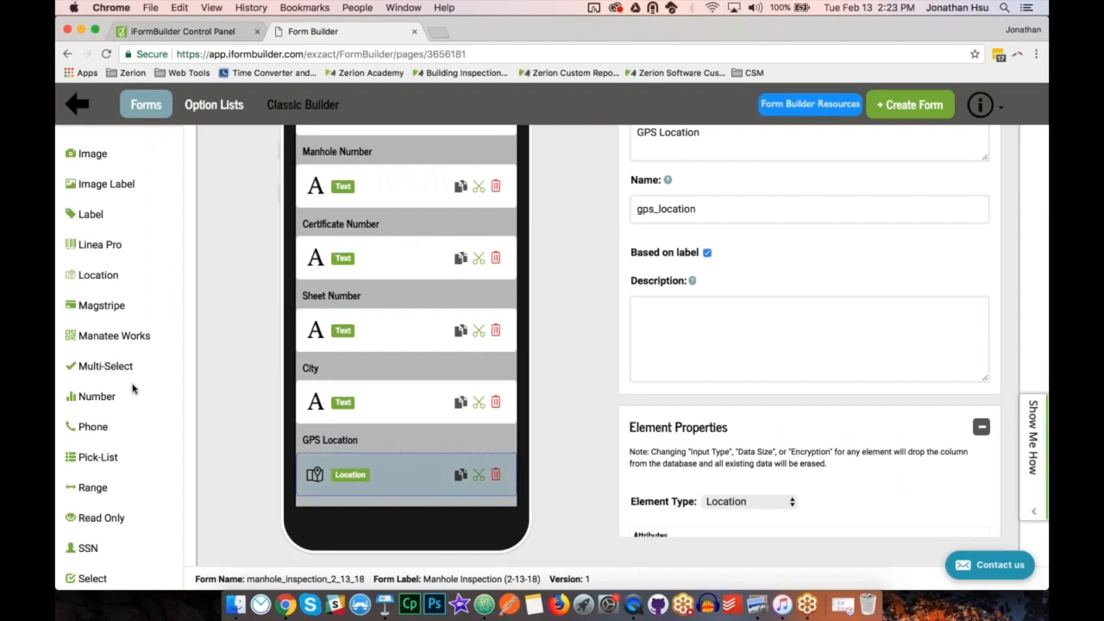
{"action": "scroll", "coordinate": [97, 522], "scroll_direction": "down", "scroll_amount": 5}
{"action": "scroll", "coordinate": [97, 526], "scroll_direction": "down", "scroll_amount": 1}
{"action": "left_click", "coordinate": [89, 523]}
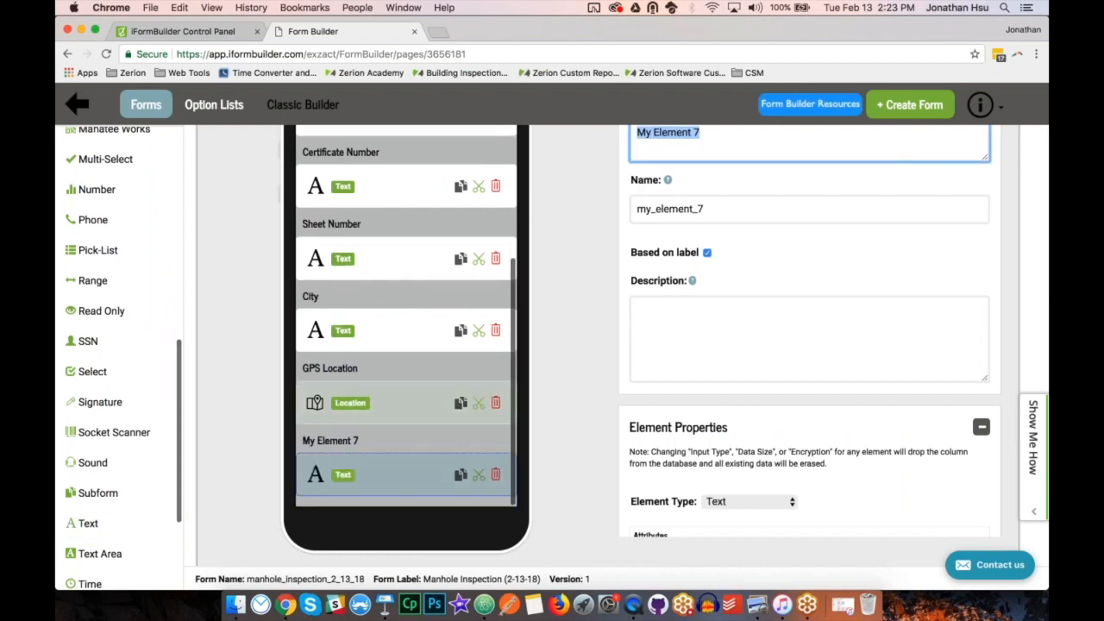
{"action": "type", "text": "Coun"}
{"action": "key", "text": "BackSpace"}
{"action": "key", "text": "BackSpace"}
{"action": "key", "text": "BackSpace"}
{"action": "key", "text": "BackSpace"}
{"action": "type", "text": "House N"}
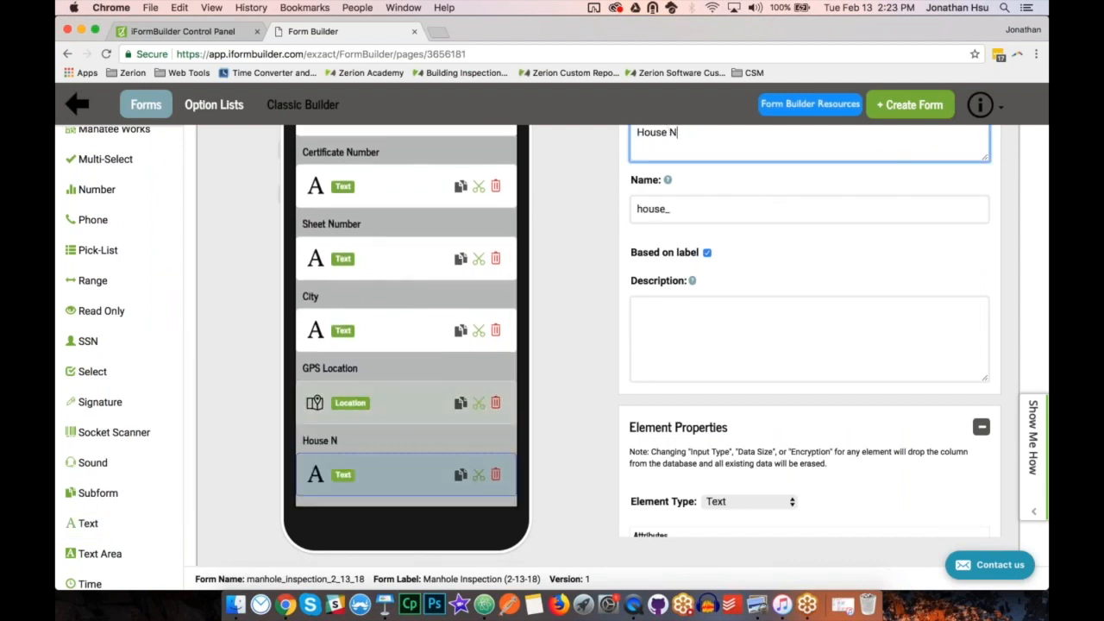
{"action": "type", "text": "o."}
{"action": "left_click", "coordinate": [707, 253]}
{"action": "left_click", "coordinate": [694, 215]}
{"action": "key", "text": "BackSpace"}
{"action": "left_click", "coordinate": [602, 271]}
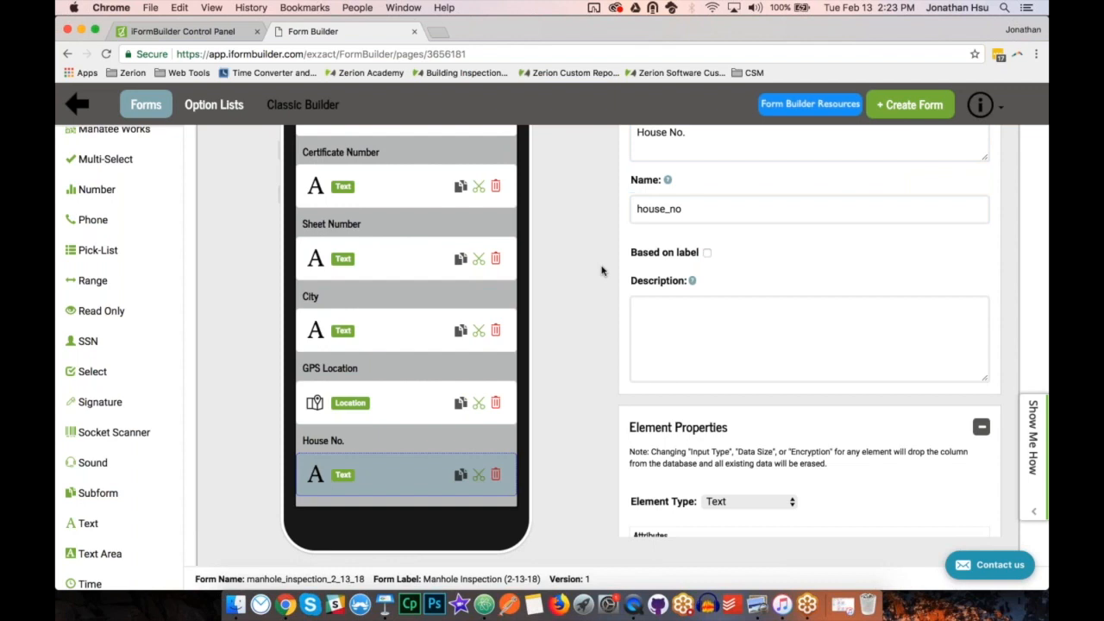
Set the House No. element's keyboard to Number Pad, keeping its element type as Text.
{"action": "scroll", "coordinate": [742, 379], "scroll_direction": "down", "scroll_amount": 3}
{"action": "left_click", "coordinate": [748, 404]}
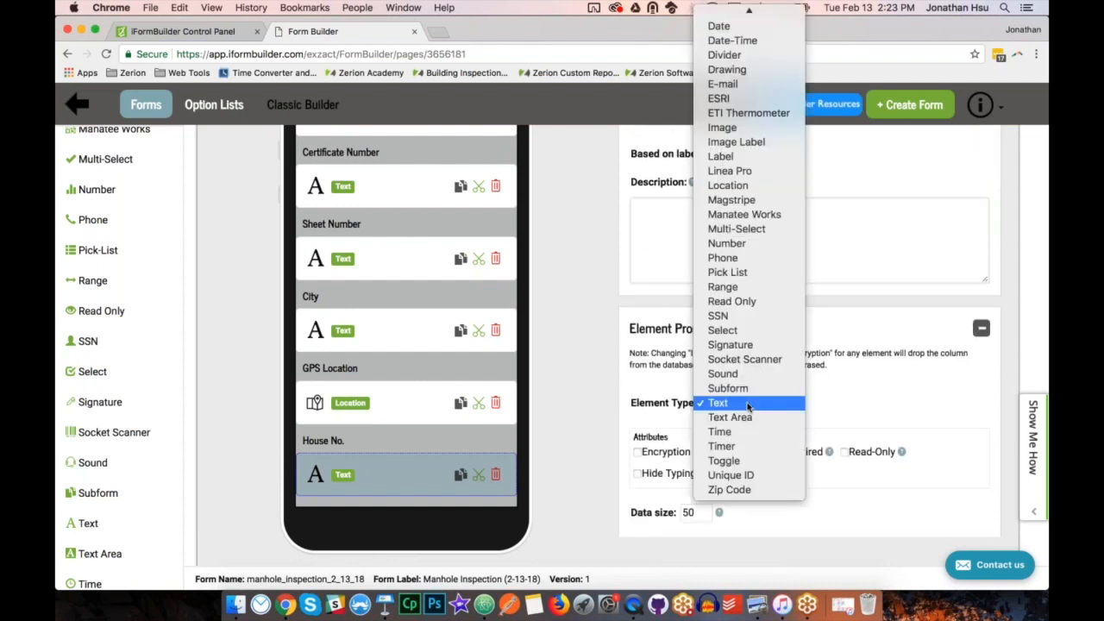
{"action": "left_click", "coordinate": [637, 406]}
{"action": "scroll", "coordinate": [636, 404], "scroll_direction": "down", "scroll_amount": 4}
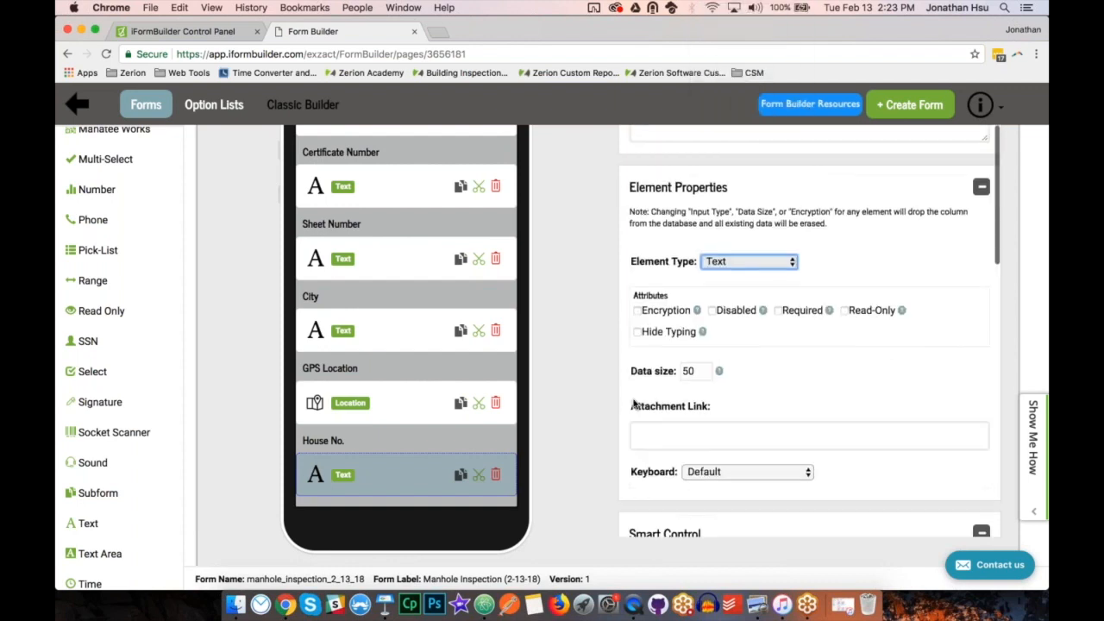
{"action": "left_click", "coordinate": [717, 472]}
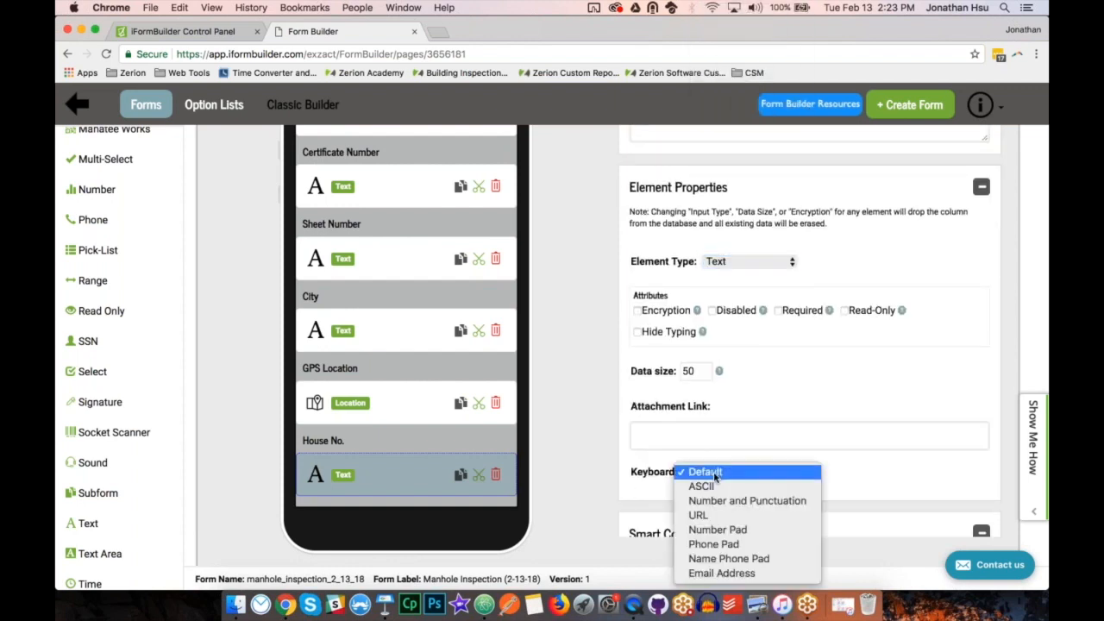
{"action": "left_click", "coordinate": [719, 531]}
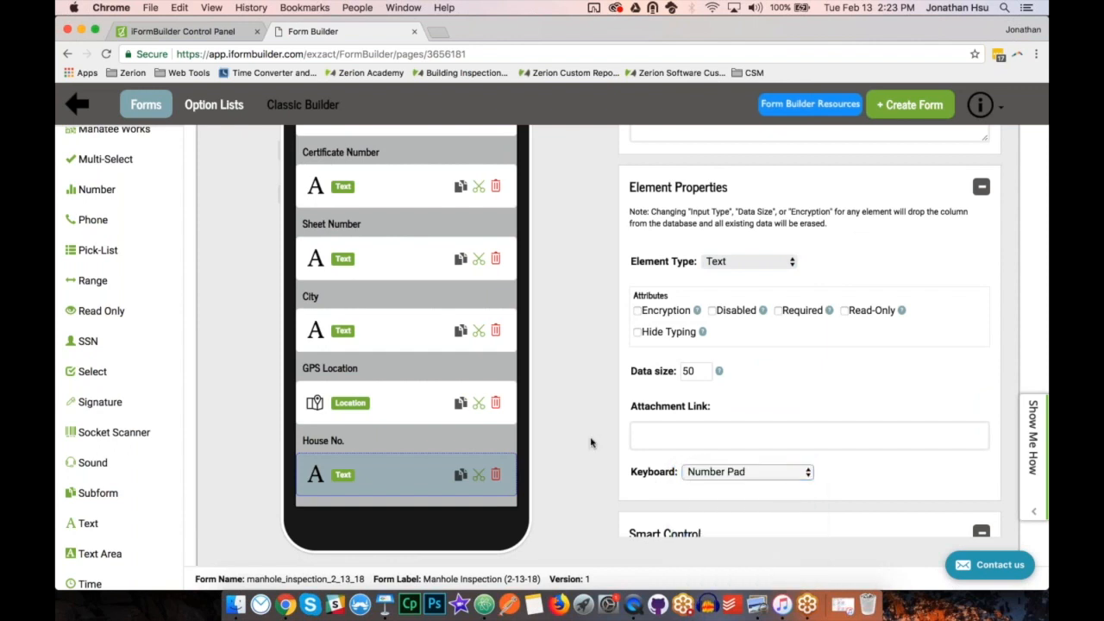
Add a Text element labelled "Street Address" with the name street_address below House No., and save the form.
{"action": "left_click", "coordinate": [98, 526]}
{"action": "type", "text": "Str"}
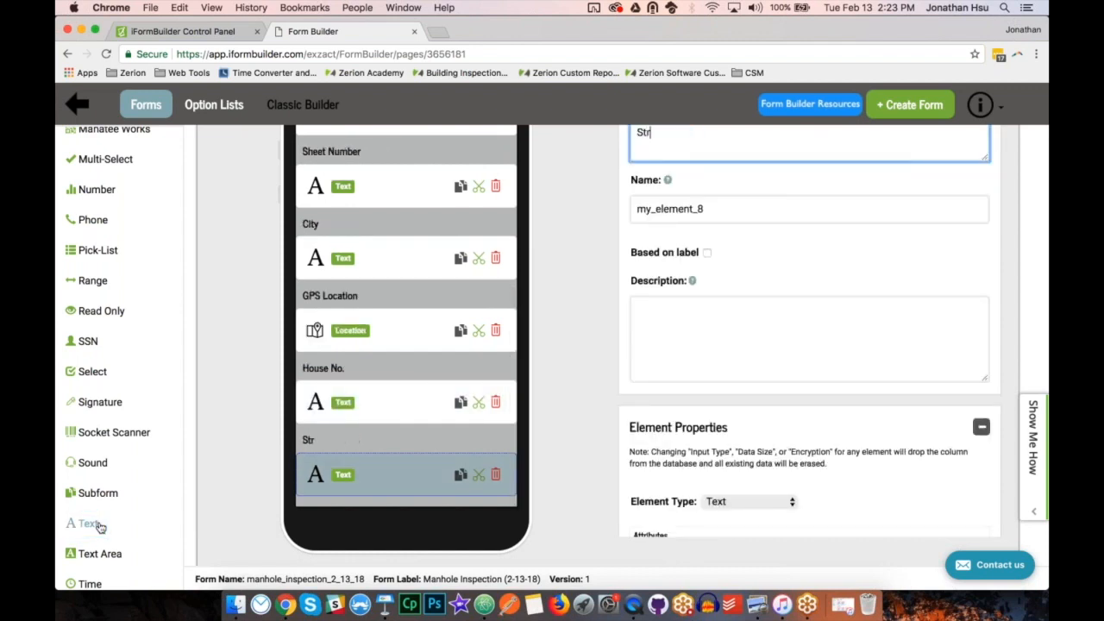
{"action": "type", "text": "eet Address"}
{"action": "key", "text": "Tab"}
{"action": "type", "text": "street_address"}
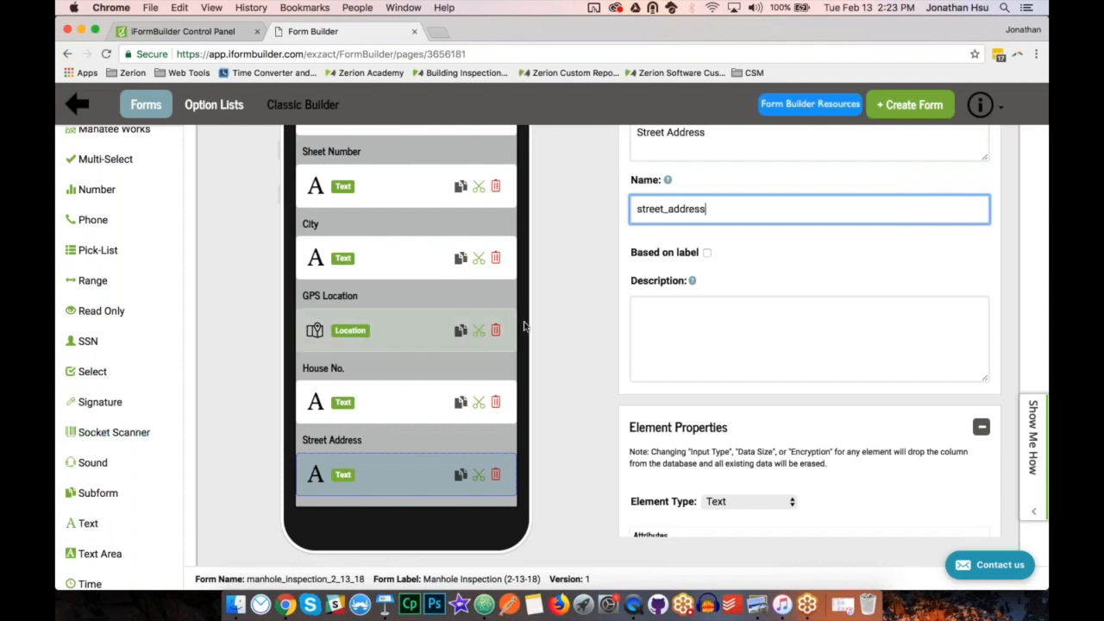
{"action": "left_click", "coordinate": [569, 338]}
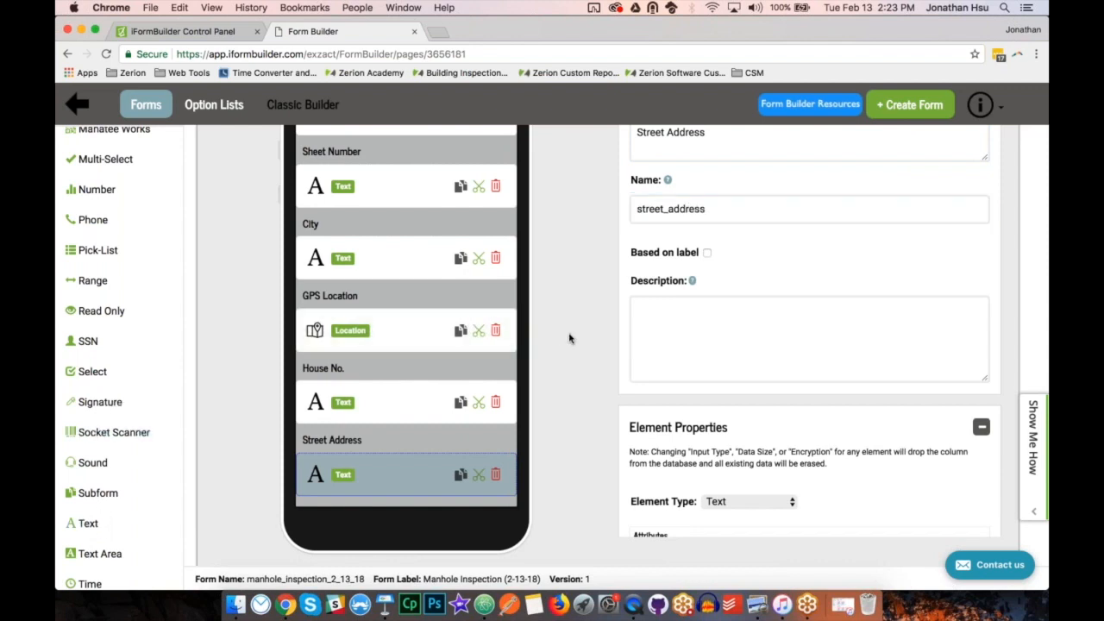
{"action": "scroll", "coordinate": [569, 338], "scroll_direction": "up", "scroll_amount": 4}
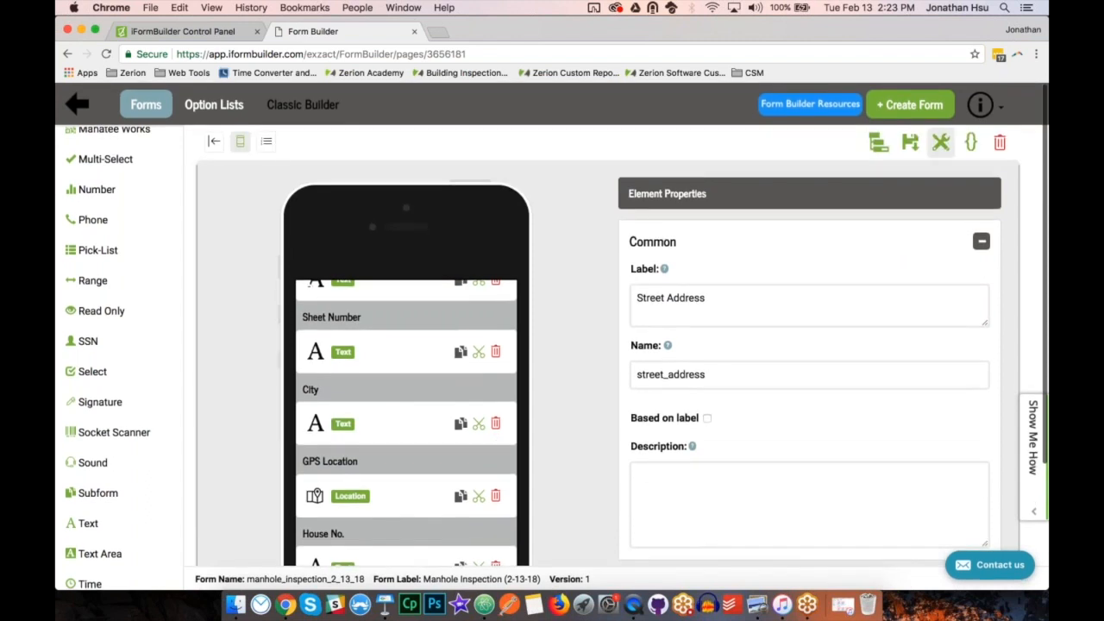
{"action": "left_click", "coordinate": [910, 142]}
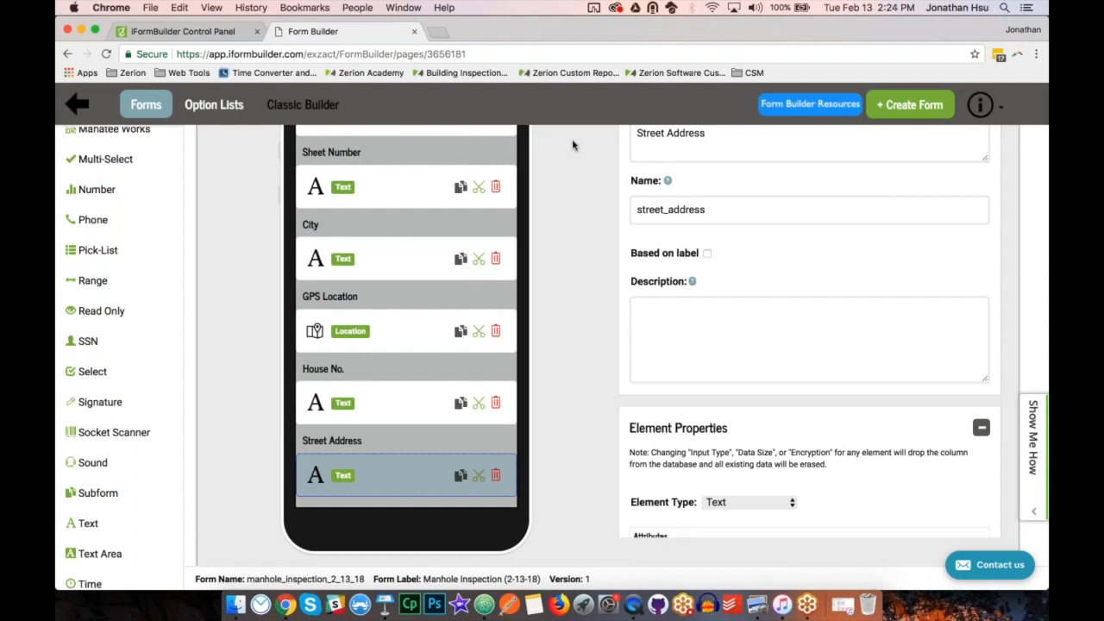
Add a Divider element below Street Address and check the Manhole Use and Purpose options on the paper form in Preview.
{"action": "scroll", "coordinate": [90, 213], "scroll_direction": "up", "scroll_amount": 10}
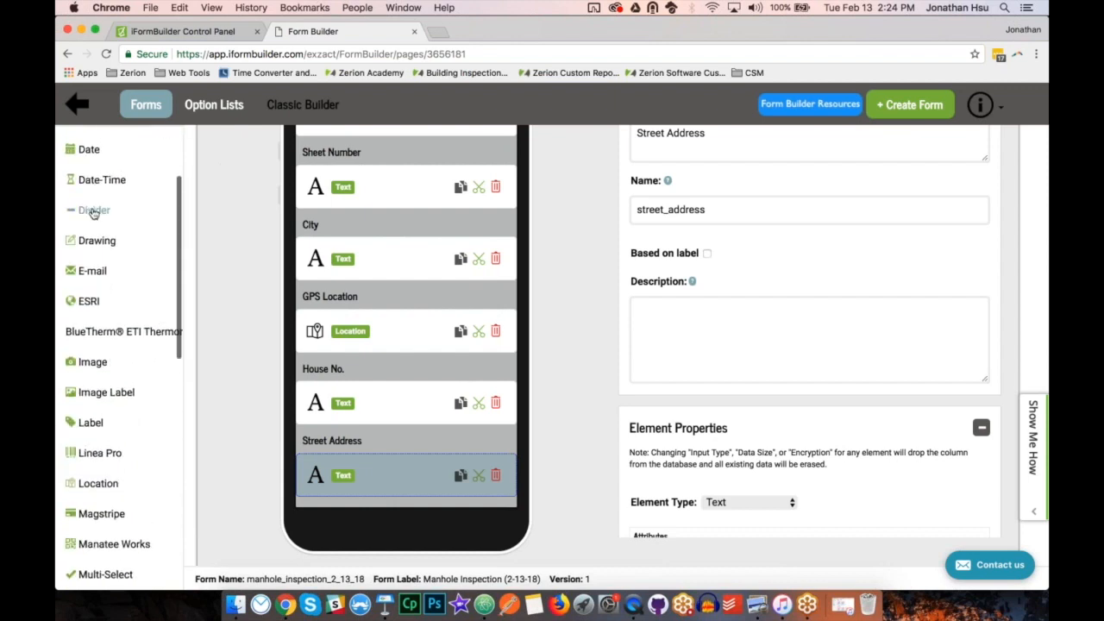
{"action": "left_click", "coordinate": [91, 210]}
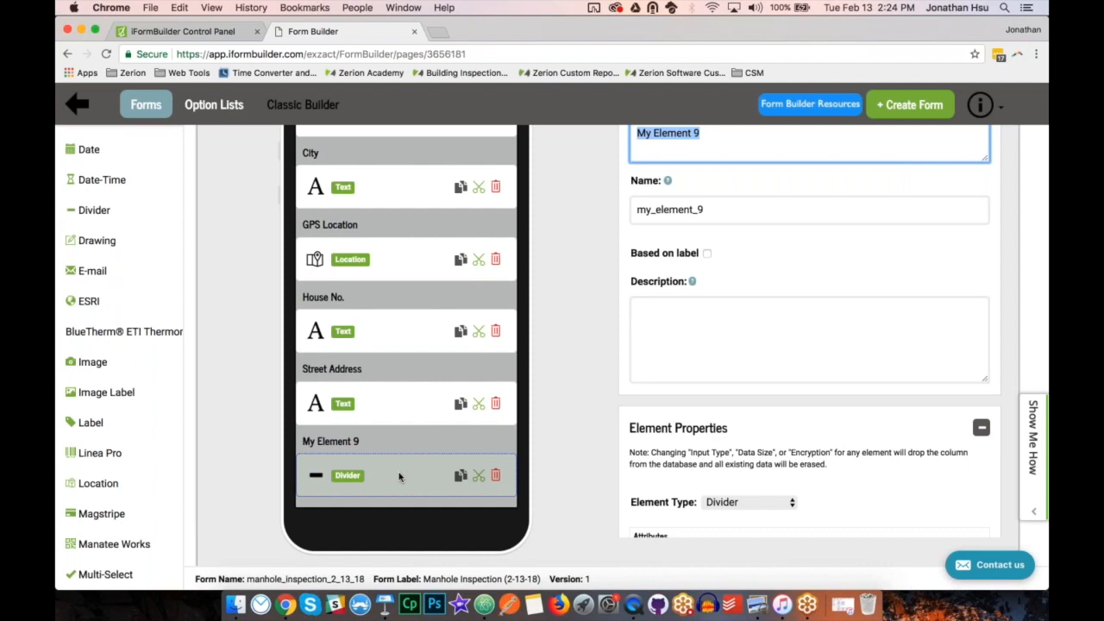
{"action": "left_click", "coordinate": [759, 606]}
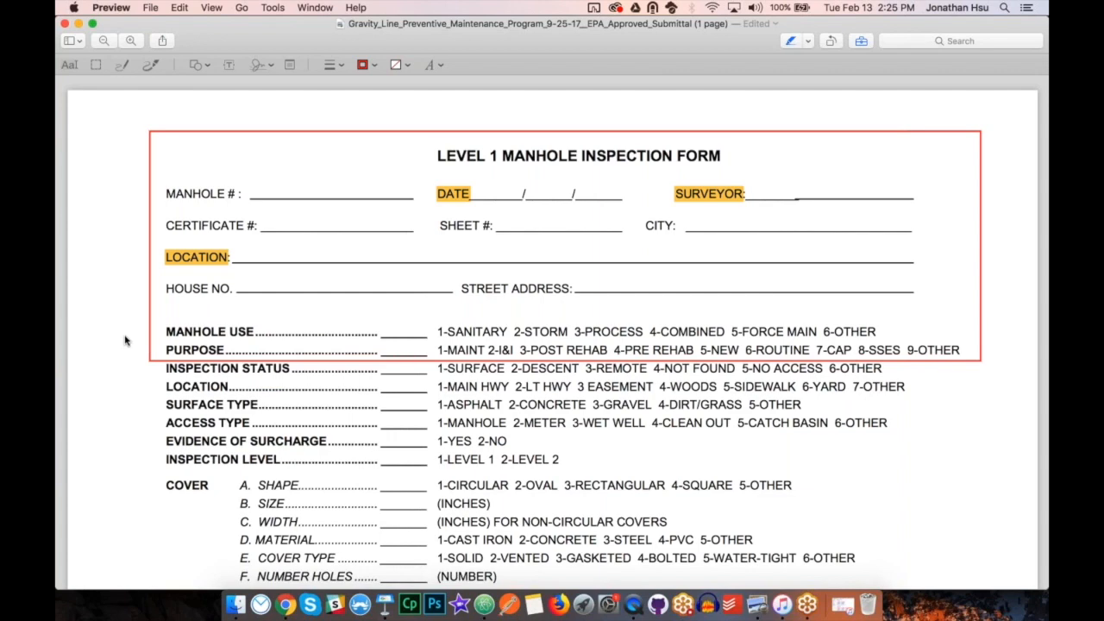
Return to Chrome and open the Option Lists page in a separate browser tab, keeping the form open.
{"action": "left_click", "coordinate": [285, 605]}
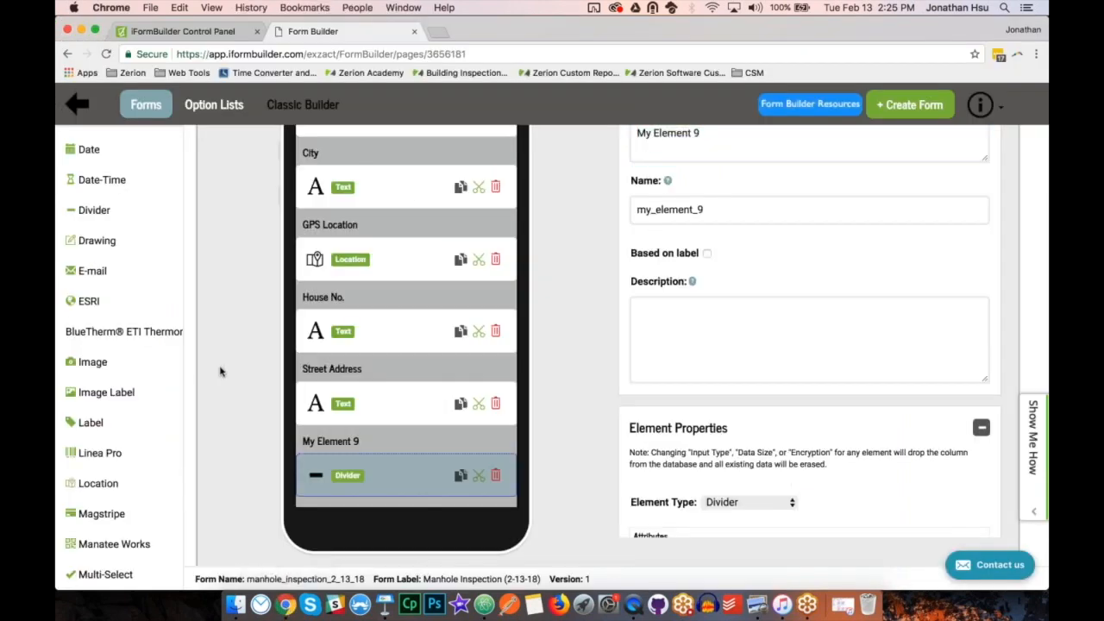
{"action": "scroll", "coordinate": [220, 372], "scroll_direction": "up", "scroll_amount": 3}
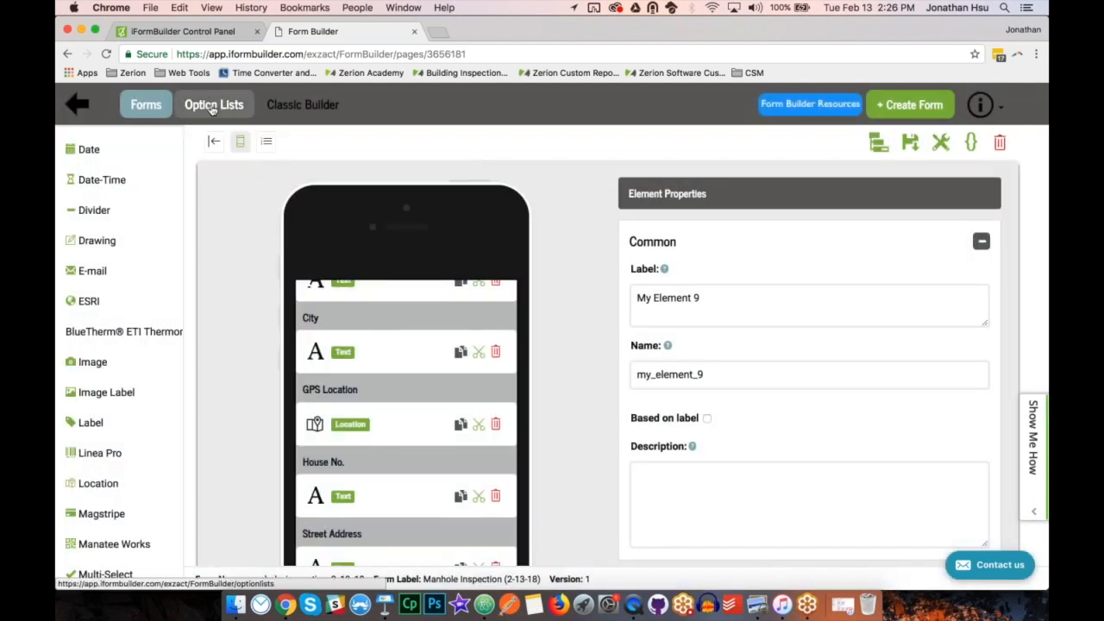
{"action": "right_click", "coordinate": [211, 108]}
{"action": "left_click", "coordinate": [240, 113]}
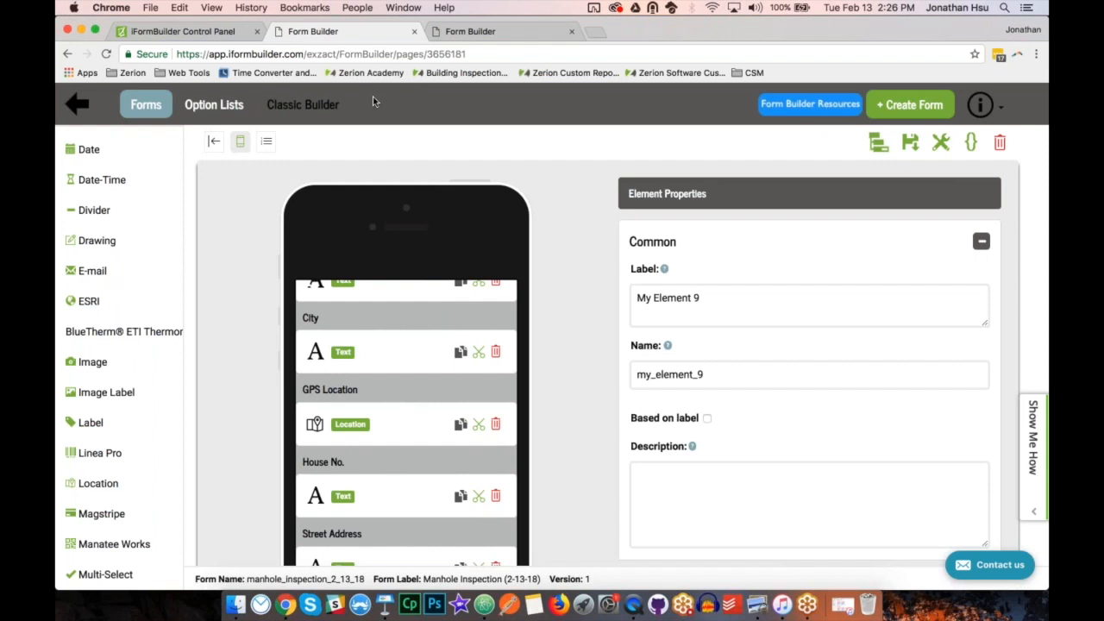
{"action": "left_click", "coordinate": [506, 32]}
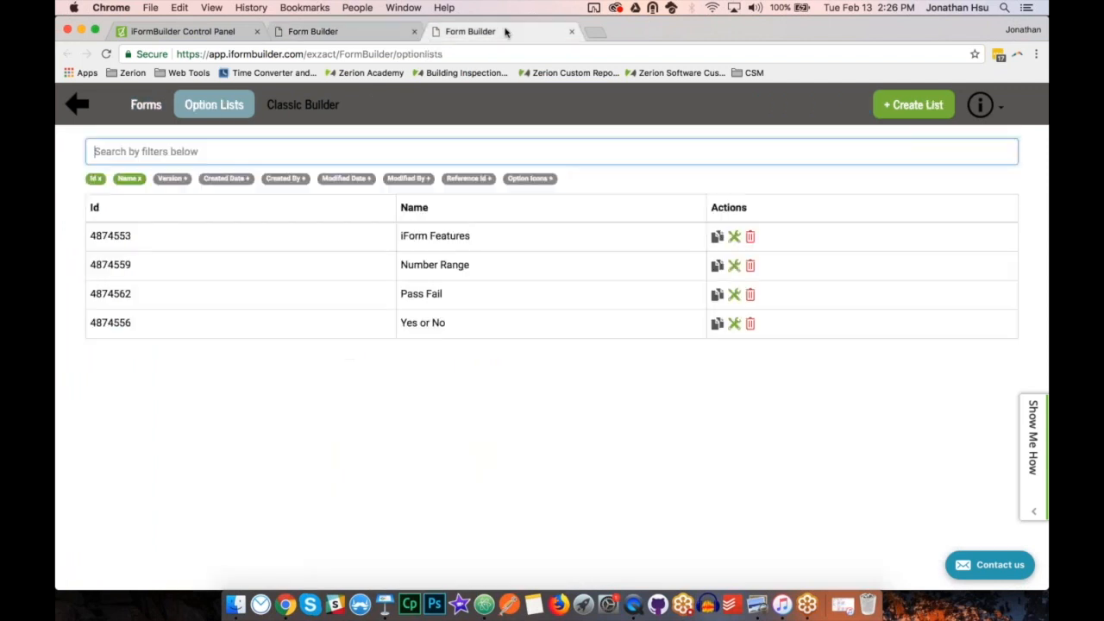
{"action": "left_click", "coordinate": [356, 31]}
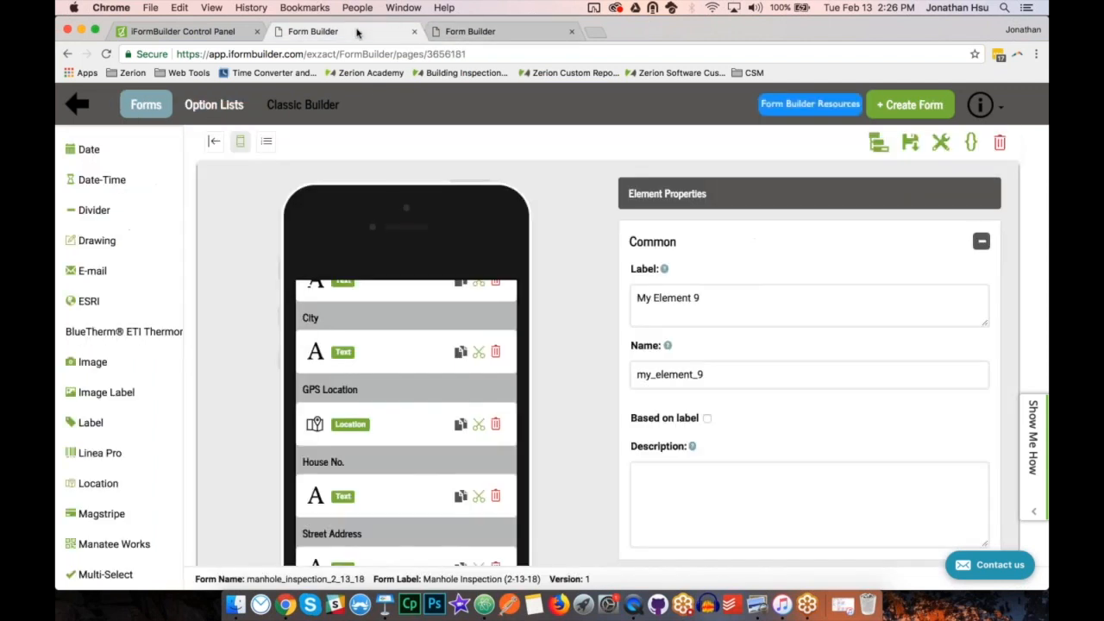
{"action": "left_click", "coordinate": [507, 32]}
{"action": "left_click", "coordinate": [511, 120]}
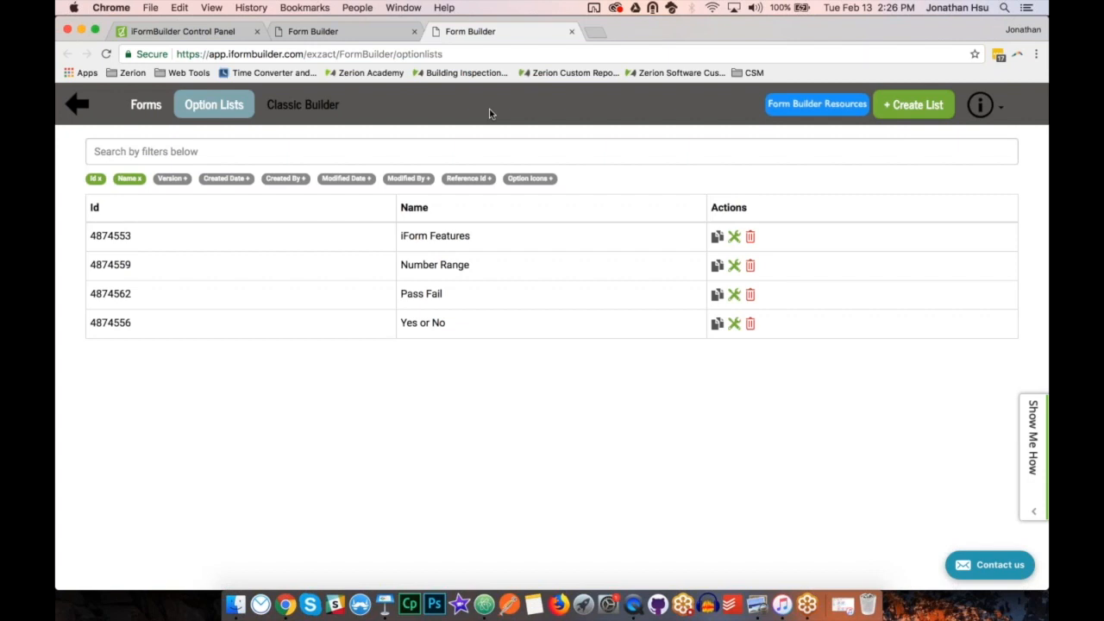
Create an option list named "Manhole Uses".
{"action": "left_click", "coordinate": [899, 104]}
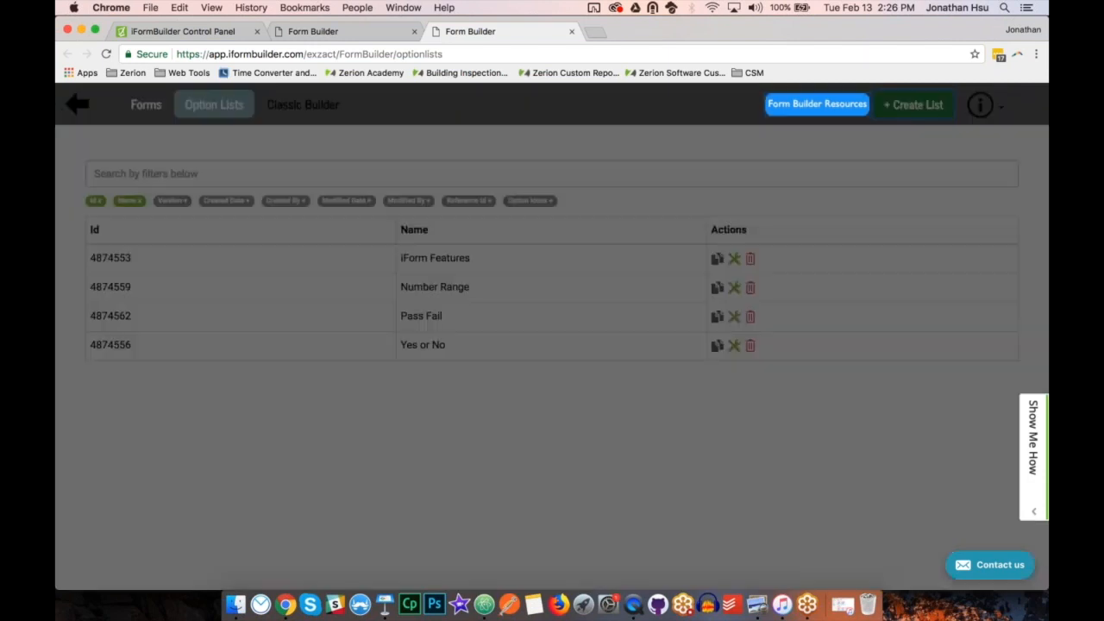
{"action": "left_click", "coordinate": [264, 198]}
{"action": "type", "text": "Manhole Uses"}
{"action": "left_click", "coordinate": [826, 366]}
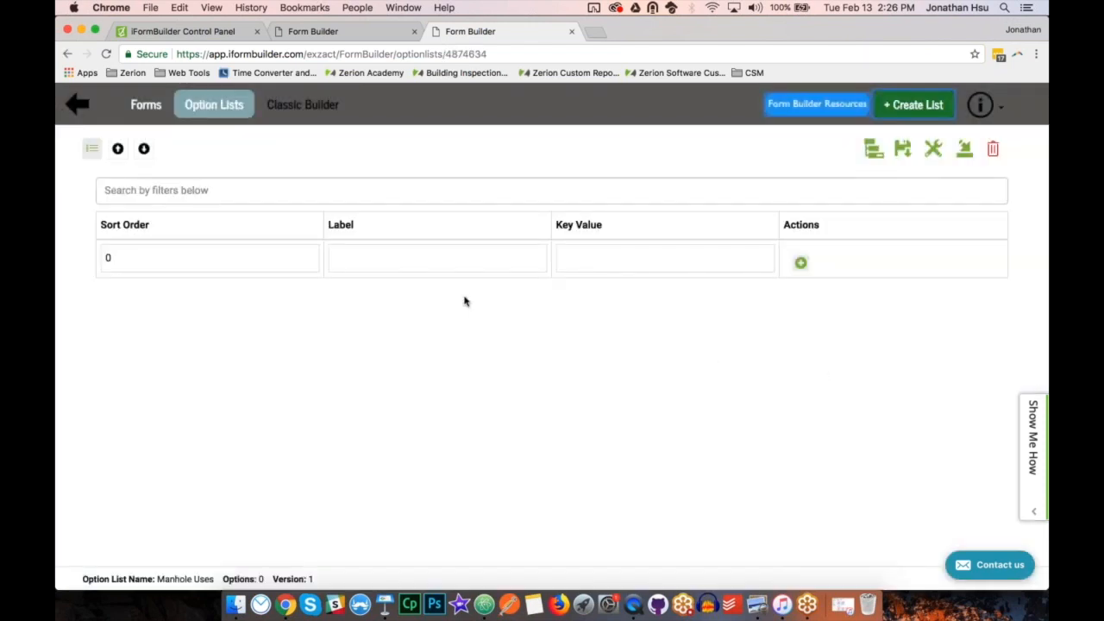
Add the options Sanitary, Storm and Process to the Manhole Uses list, in that order.
{"action": "left_click", "coordinate": [457, 260]}
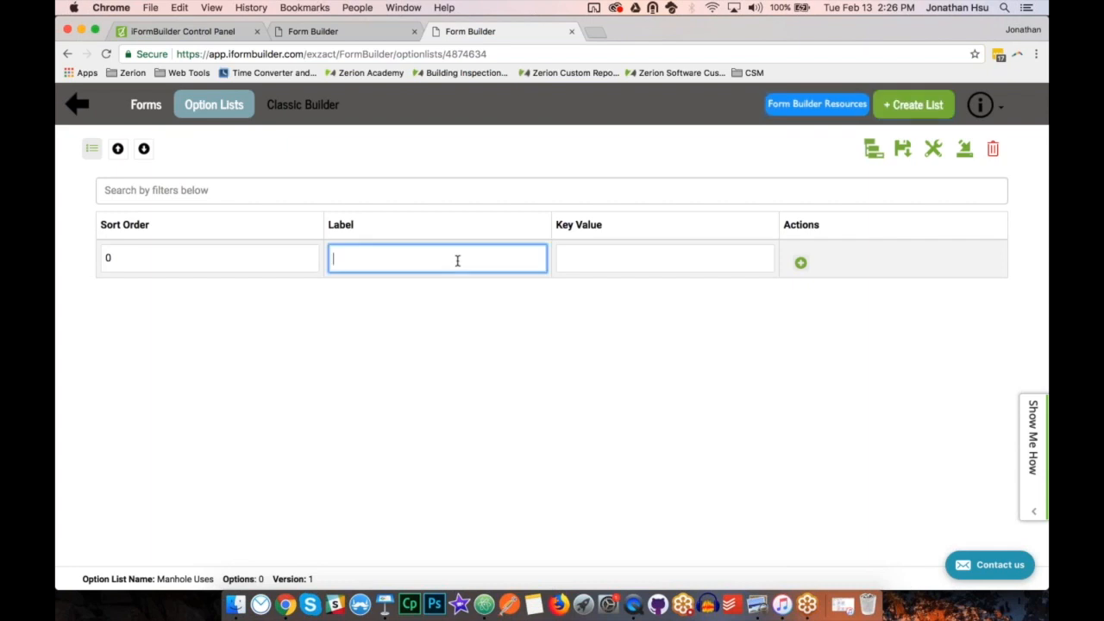
{"action": "type", "text": "Sanitary"}
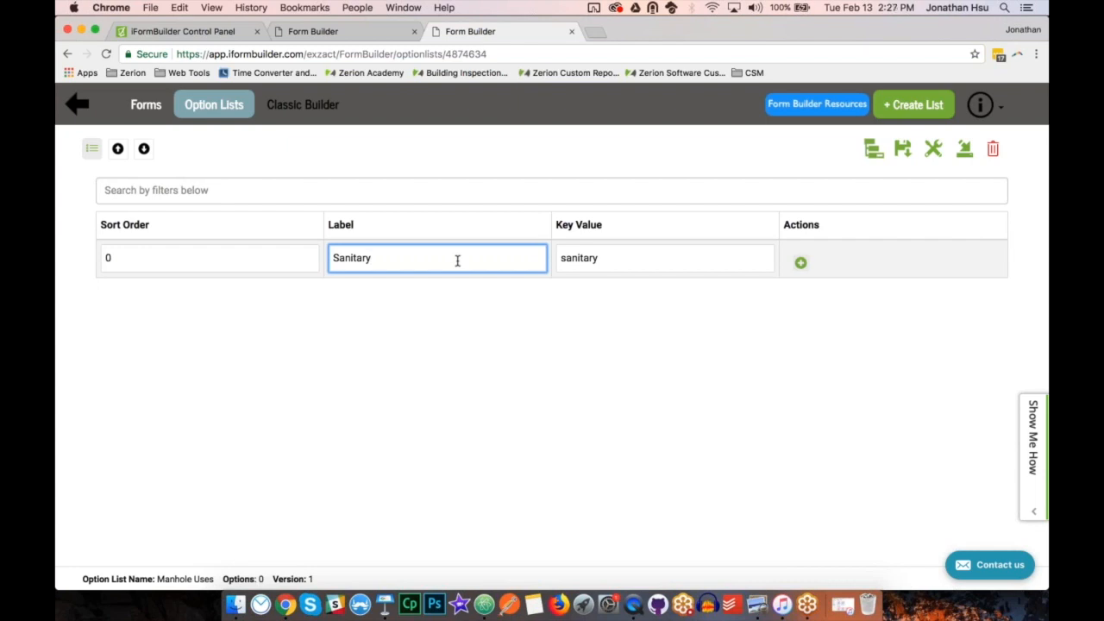
{"action": "key", "text": "Return"}
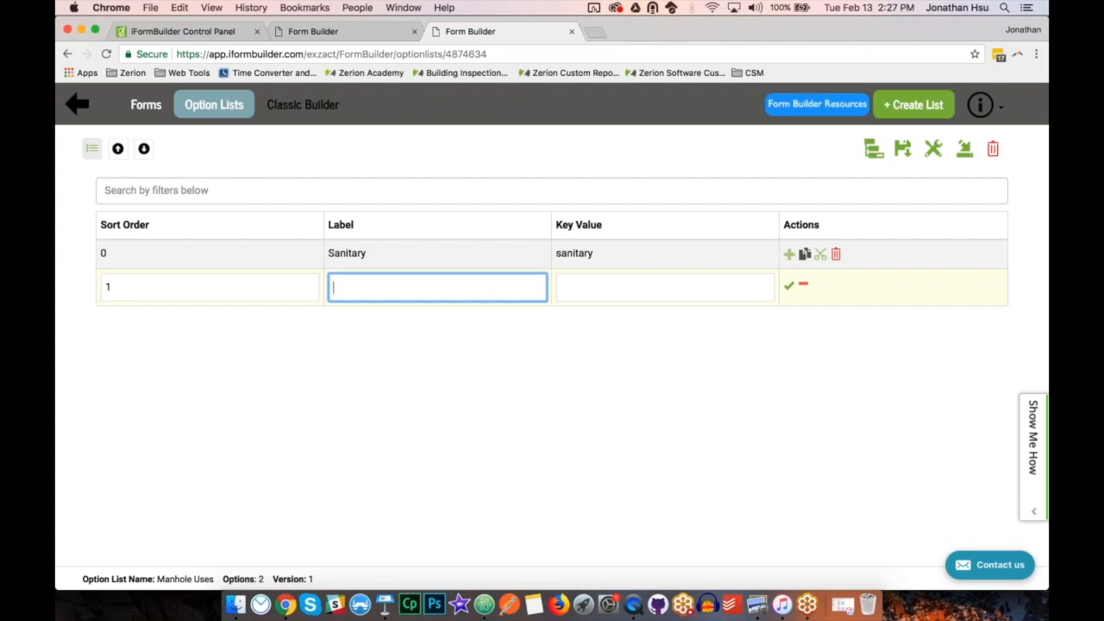
{"action": "type", "text": "Storm"}
{"action": "key", "text": "Return"}
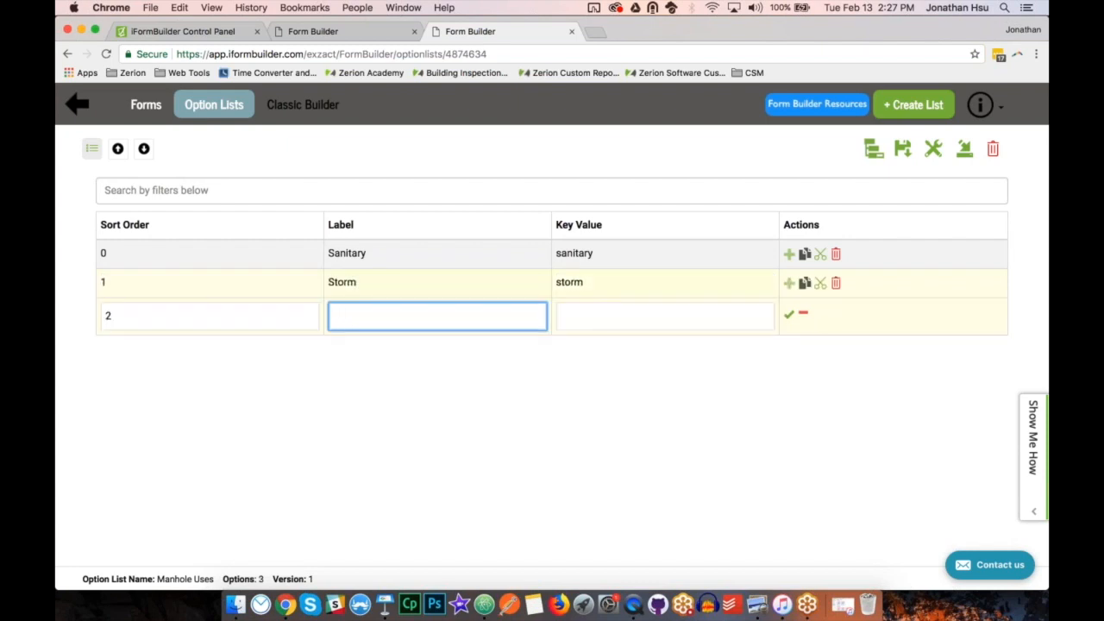
{"action": "type", "text": "Process"}
{"action": "key", "text": "Return"}
Add the options Combined, Force Main and Other to the Manhole Uses list and save it.
{"action": "type", "text": "Combined"}
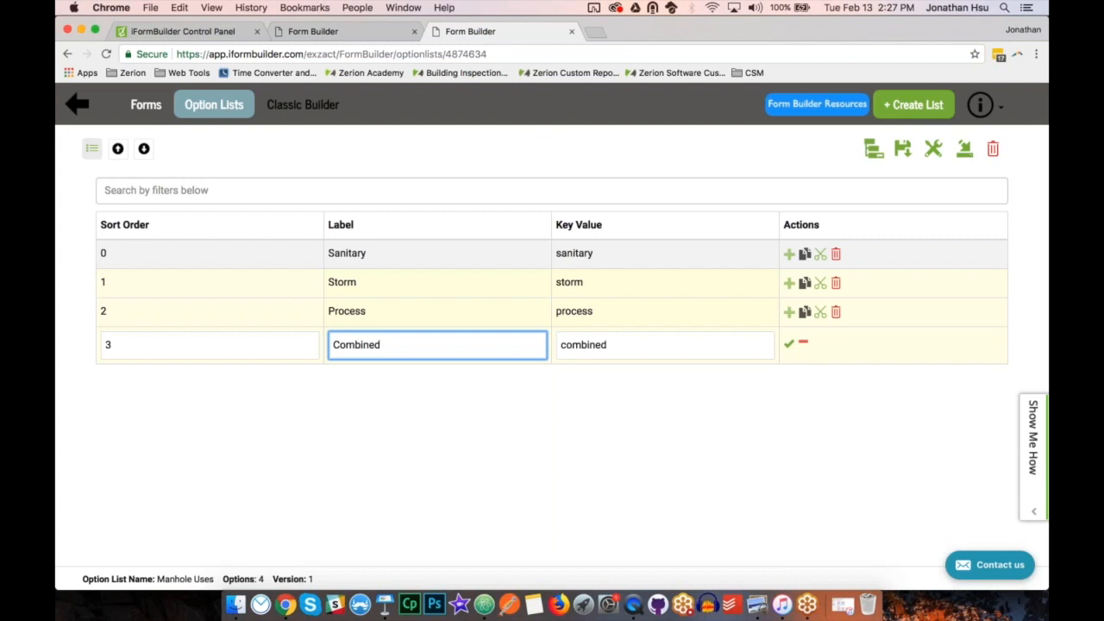
{"action": "key", "text": "Return"}
{"action": "type", "text": "Force Main"}
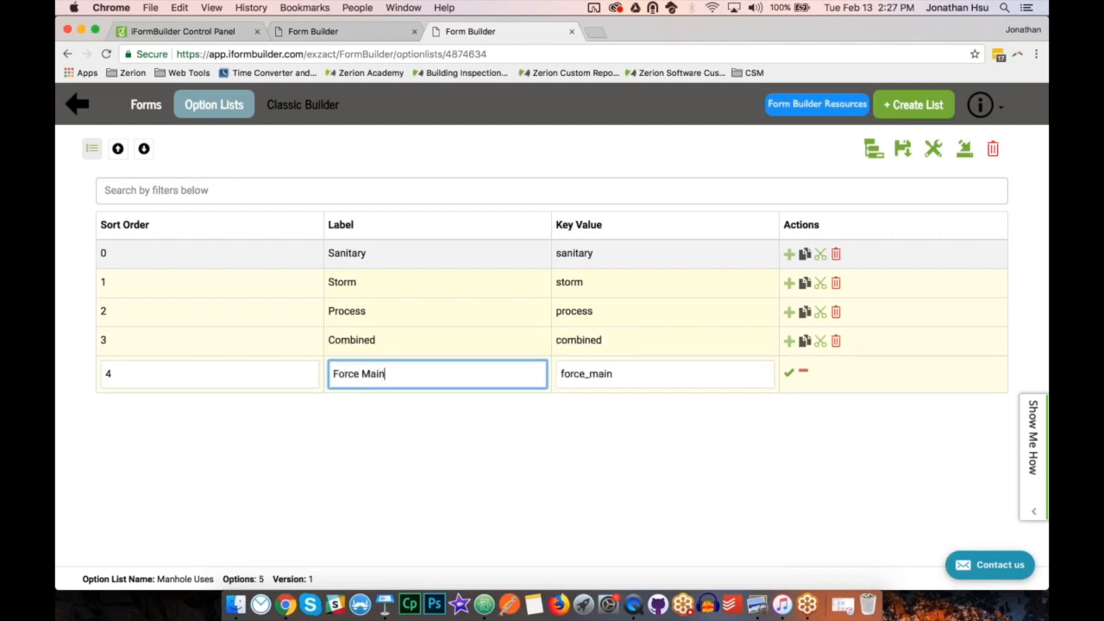
{"action": "key", "text": "Return"}
{"action": "type", "text": "Other"}
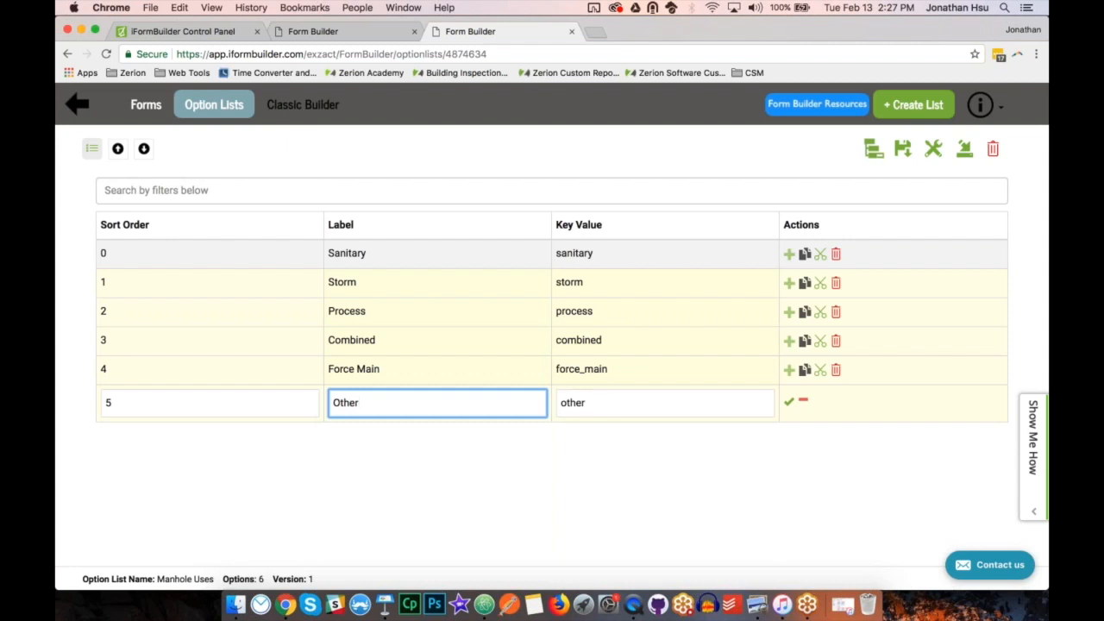
{"action": "left_click", "coordinate": [790, 404]}
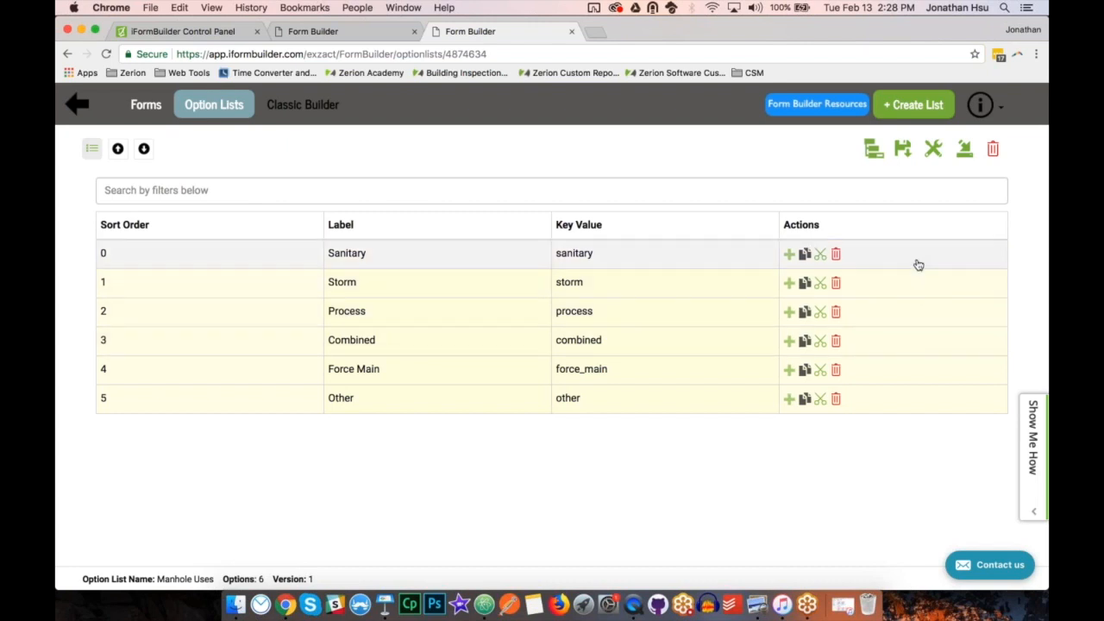
{"action": "left_click", "coordinate": [902, 148]}
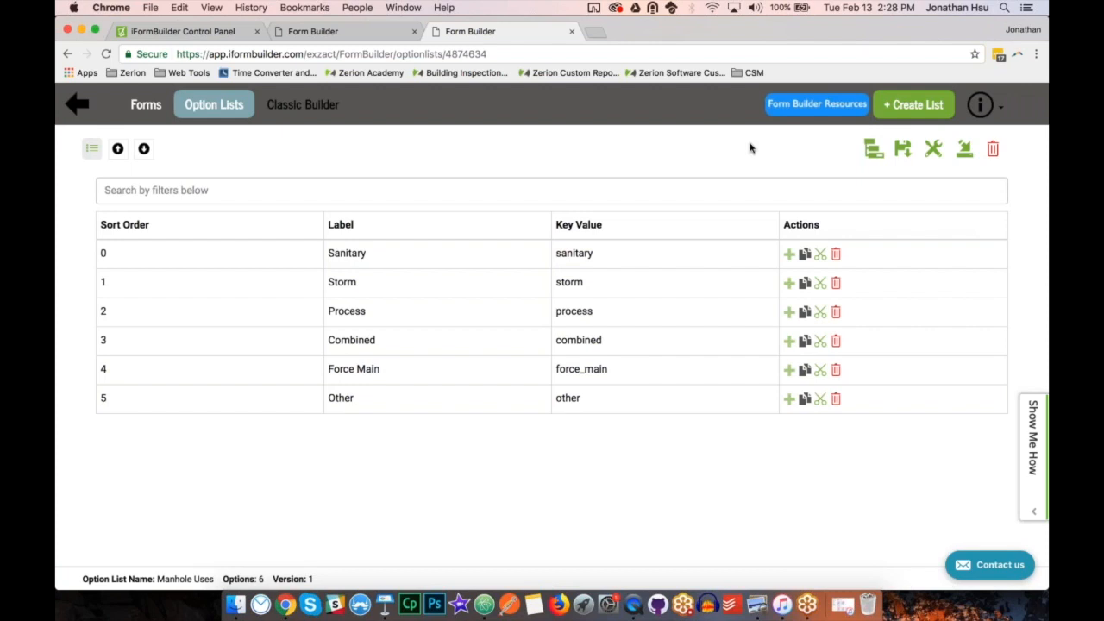
Check the Purpose choices on the paper form in Preview, and create an option list named "Manhole Inspection - Purpose" back in Chrome.
{"action": "left_click", "coordinate": [753, 604]}
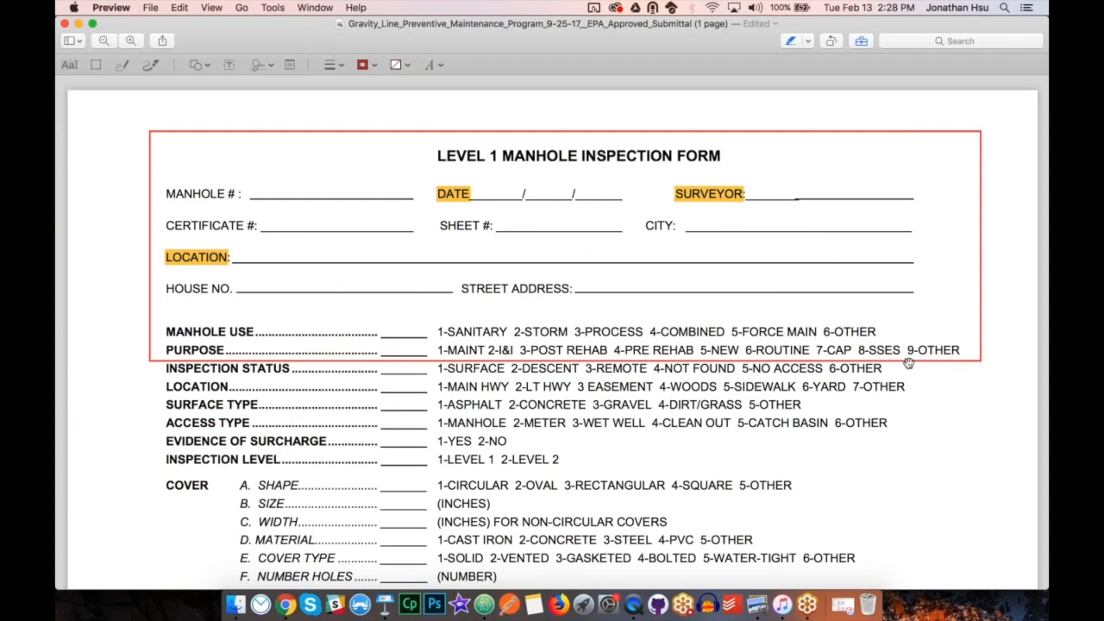
{"action": "left_click", "coordinate": [286, 605]}
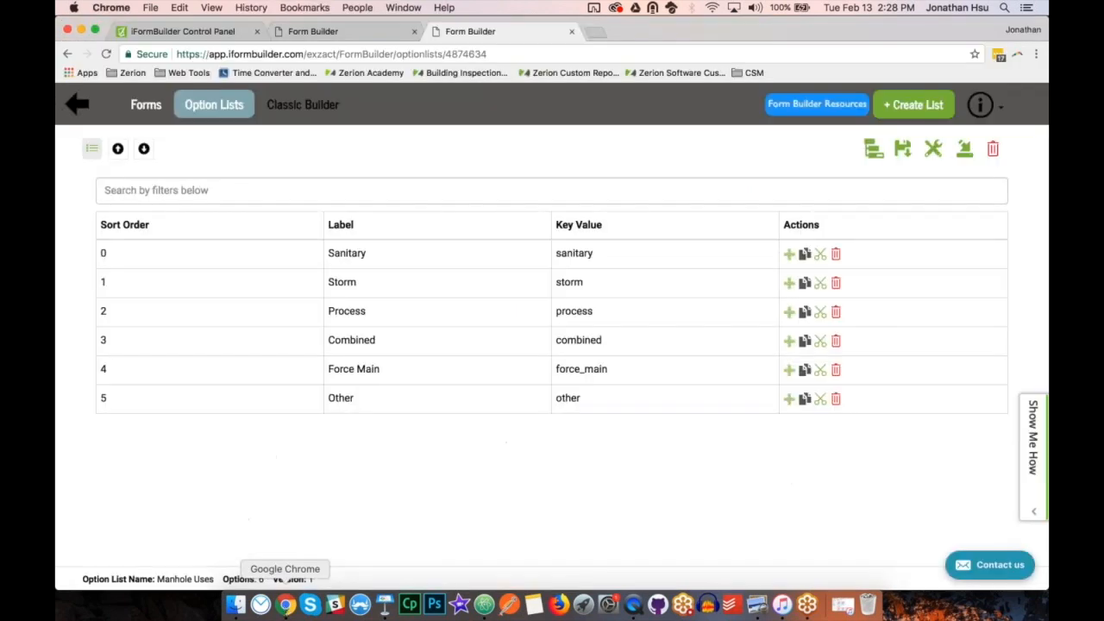
{"action": "left_click", "coordinate": [913, 115]}
{"action": "left_click", "coordinate": [595, 204]}
{"action": "type", "text": "M"}
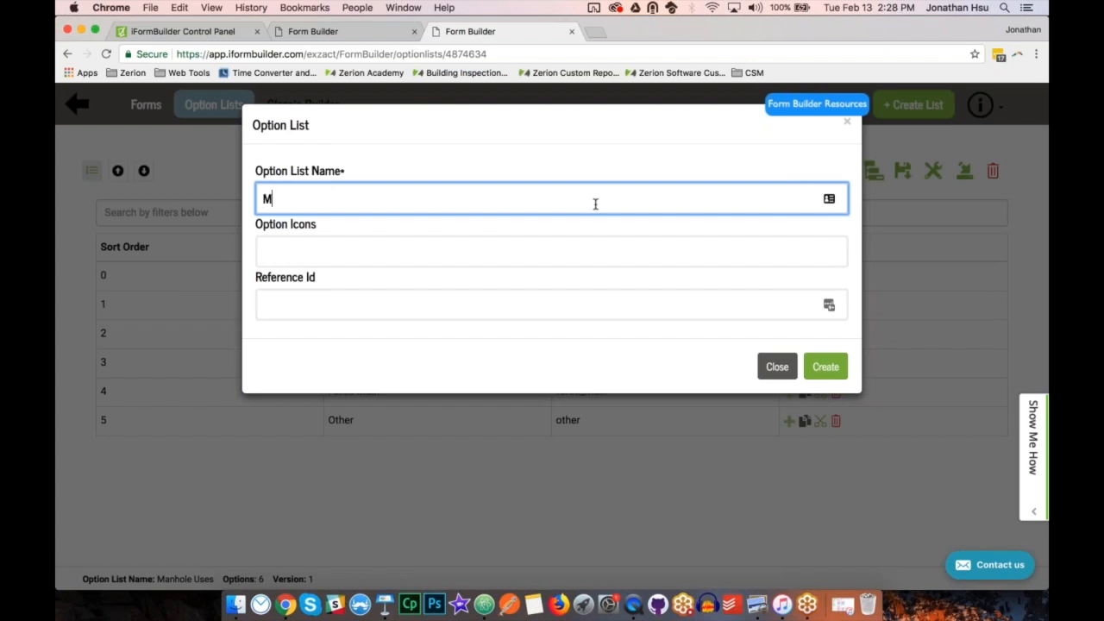
{"action": "type", "text": "anhole Inspection - Purpose"}
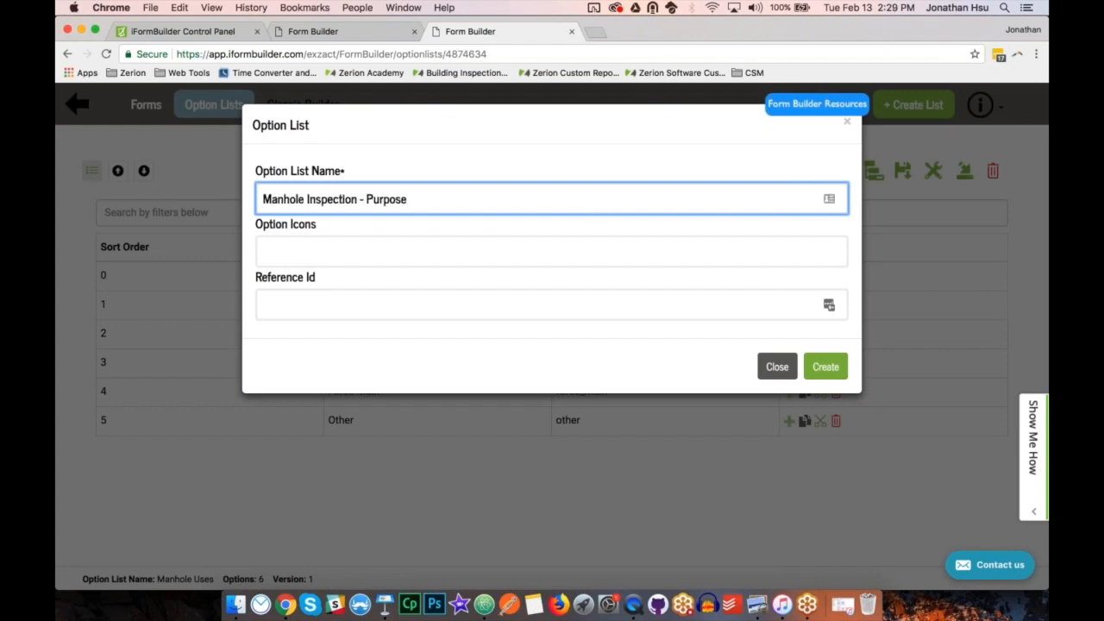
{"action": "left_click", "coordinate": [825, 367]}
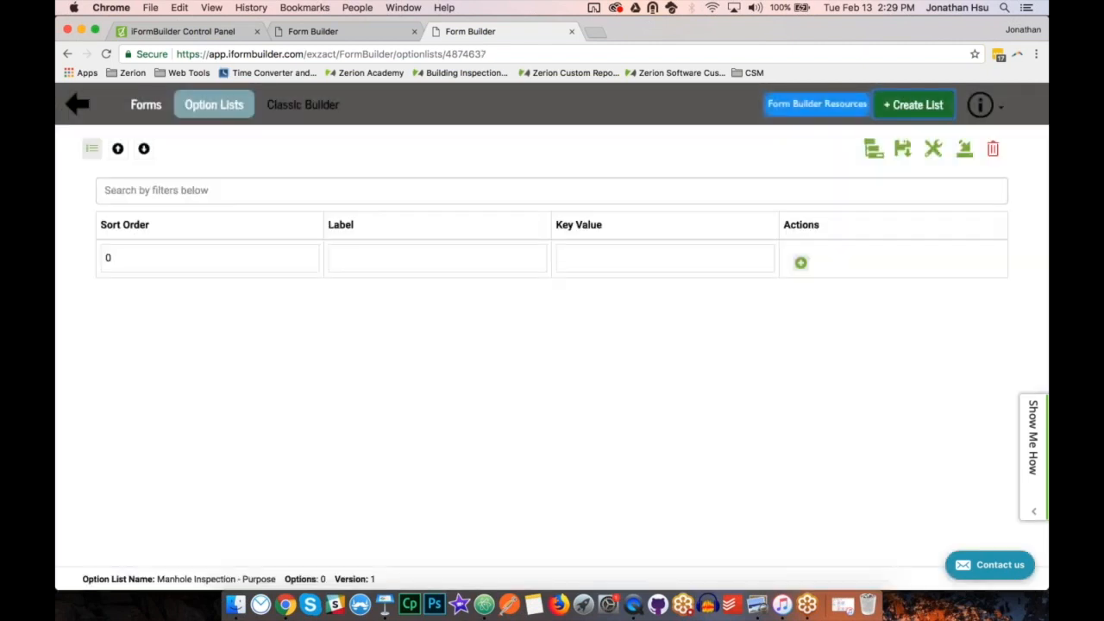
Add the options Maintenance, I&I, Post Rehab and Pre Rehab to the Purpose list, in that order.
{"action": "left_click", "coordinate": [448, 258]}
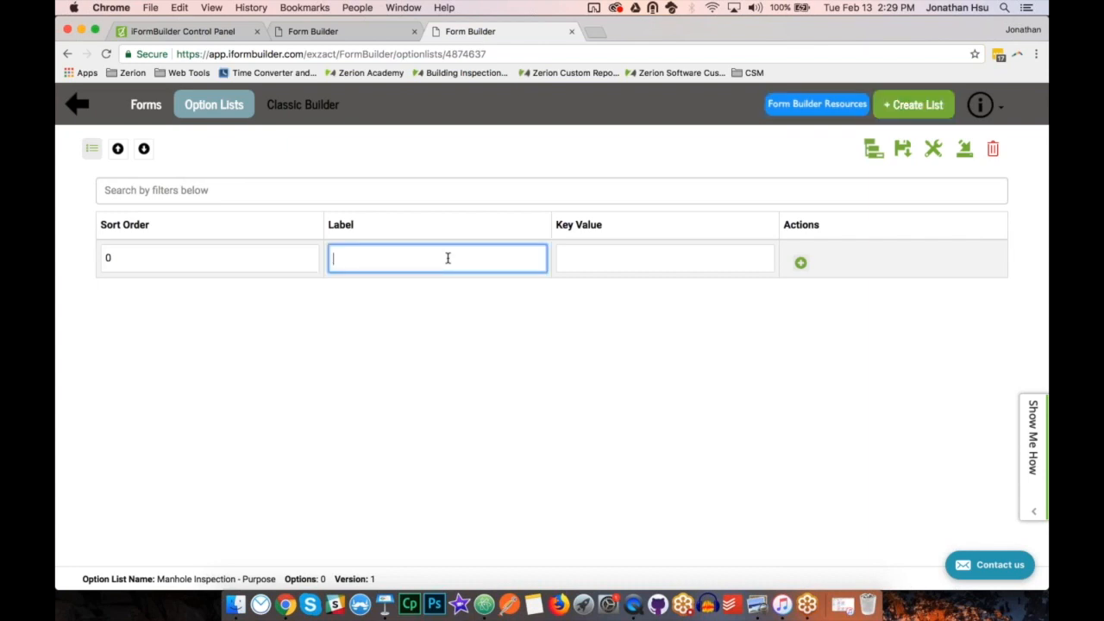
{"action": "type", "text": "Maintenance"}
{"action": "key", "text": "Return"}
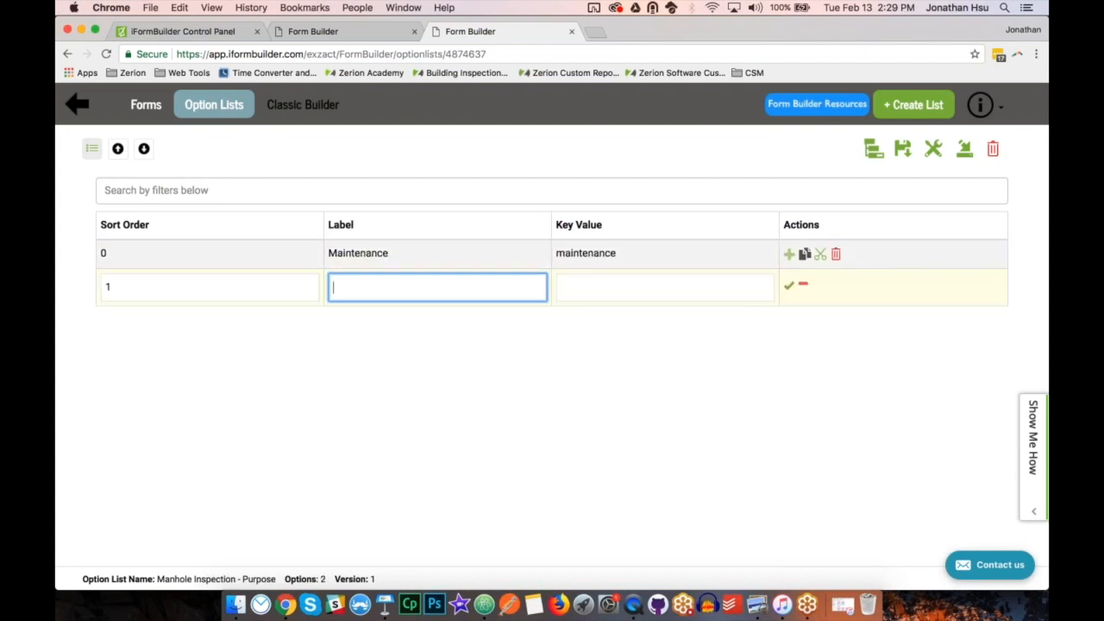
{"action": "type", "text": "I&I"}
{"action": "key", "text": "Return"}
{"action": "type", "text": "Post Rehab"}
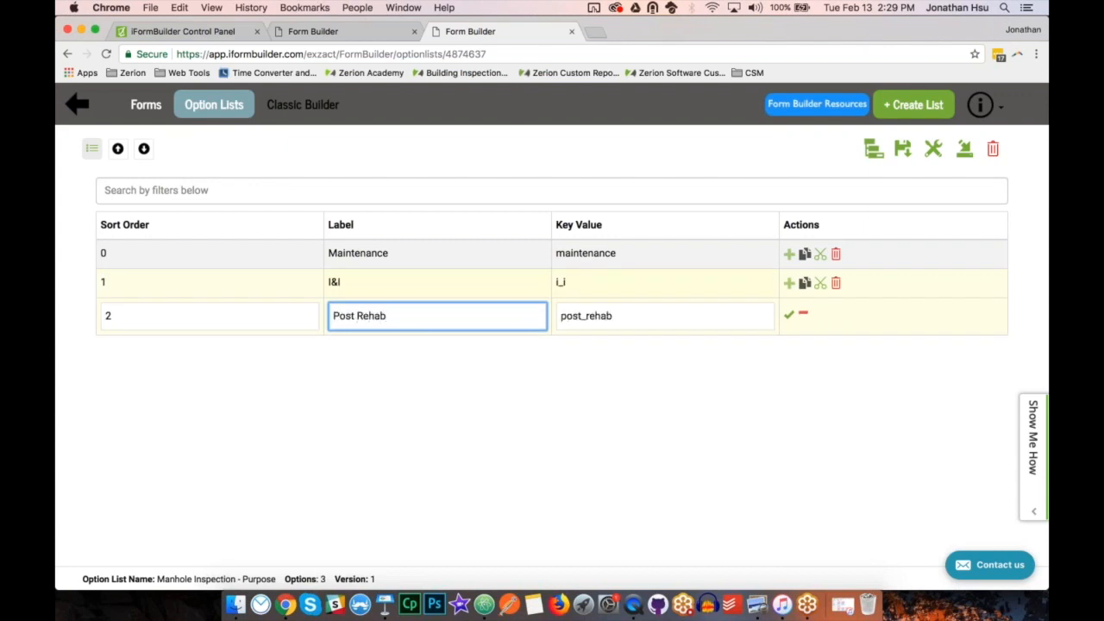
{"action": "key", "text": "Return"}
{"action": "type", "text": "Pre Rehab"}
{"action": "key", "text": "Return"}
Add the options New, Routine, Cap, SSES and Other to the Purpose list and save it.
{"action": "type", "text": "New"}
{"action": "key", "text": "Return"}
{"action": "type", "text": "Routine"}
{"action": "key", "text": "Return"}
{"action": "type", "text": "Cap"}
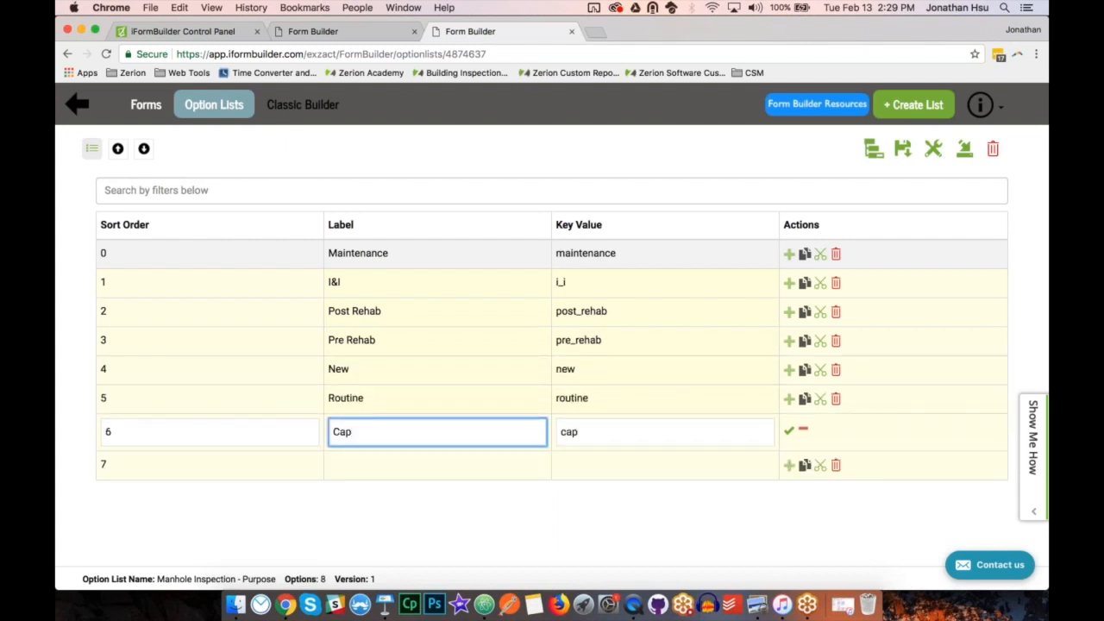
{"action": "key", "text": "Return"}
{"action": "type", "text": "SSES"}
{"action": "key", "text": "Return"}
{"action": "type", "text": "Other"}
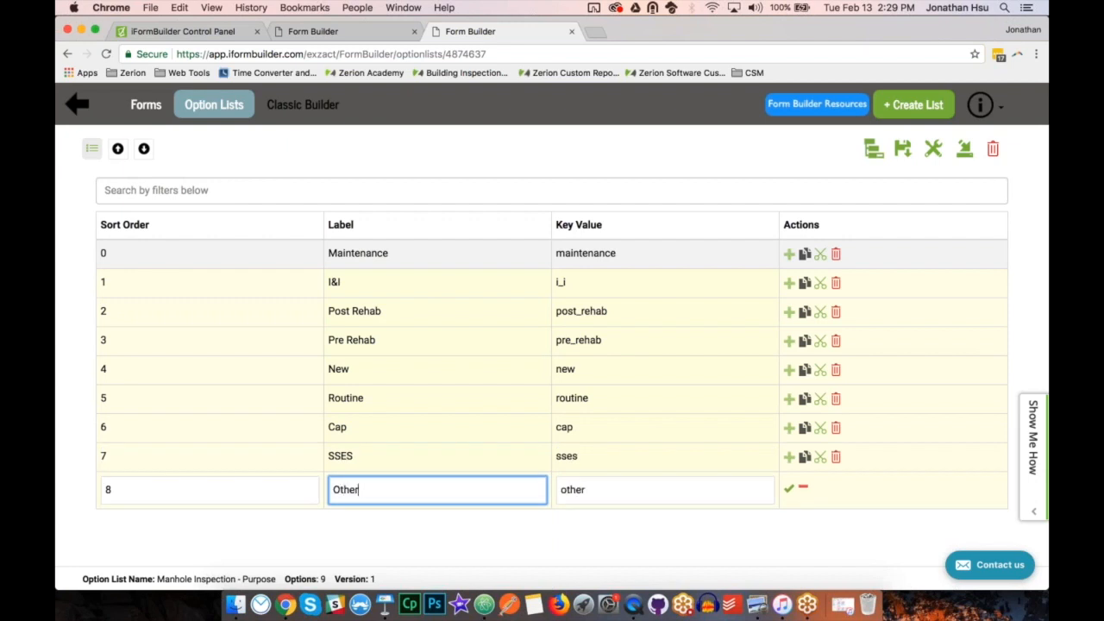
{"action": "left_click", "coordinate": [790, 490]}
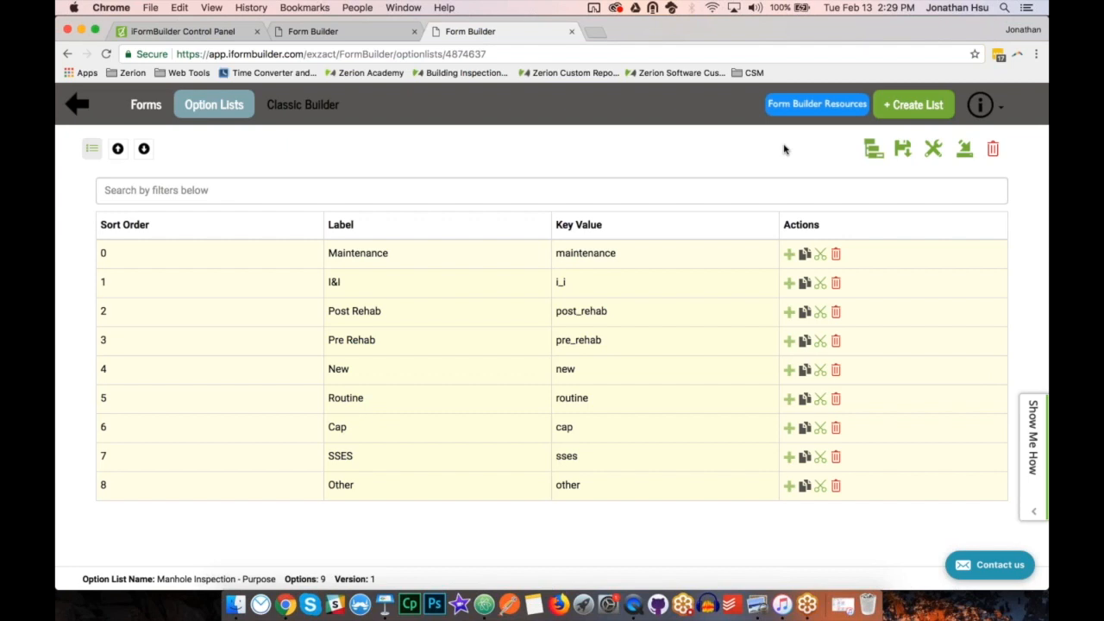
{"action": "left_click", "coordinate": [903, 148]}
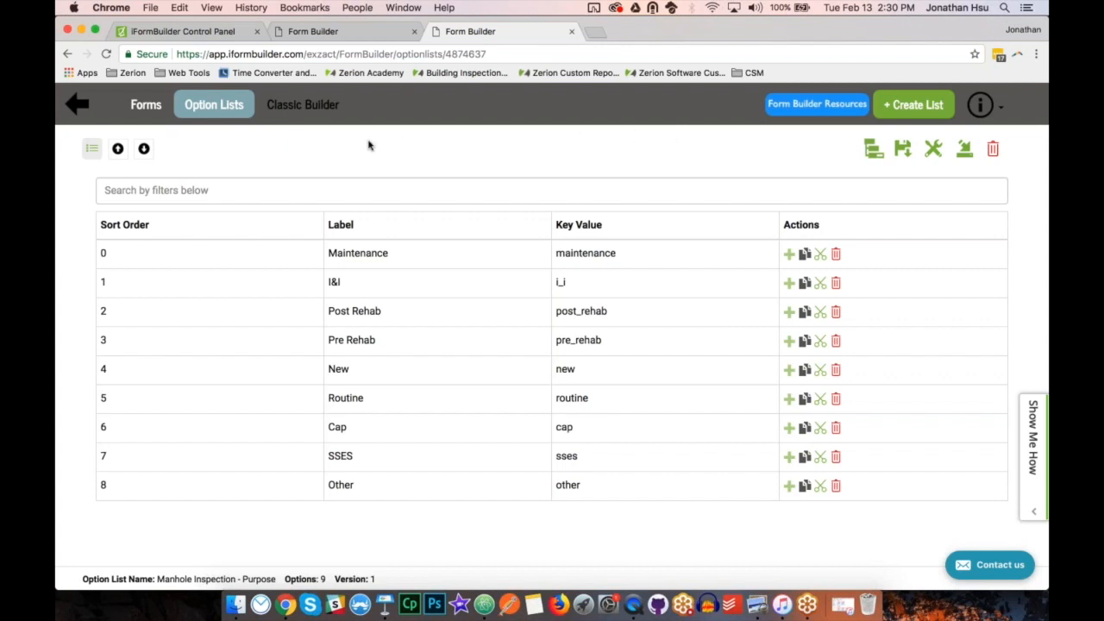
Return to the Manhole Inspection form and add a pick-list element below the divider at the end.
{"action": "left_click", "coordinate": [345, 32]}
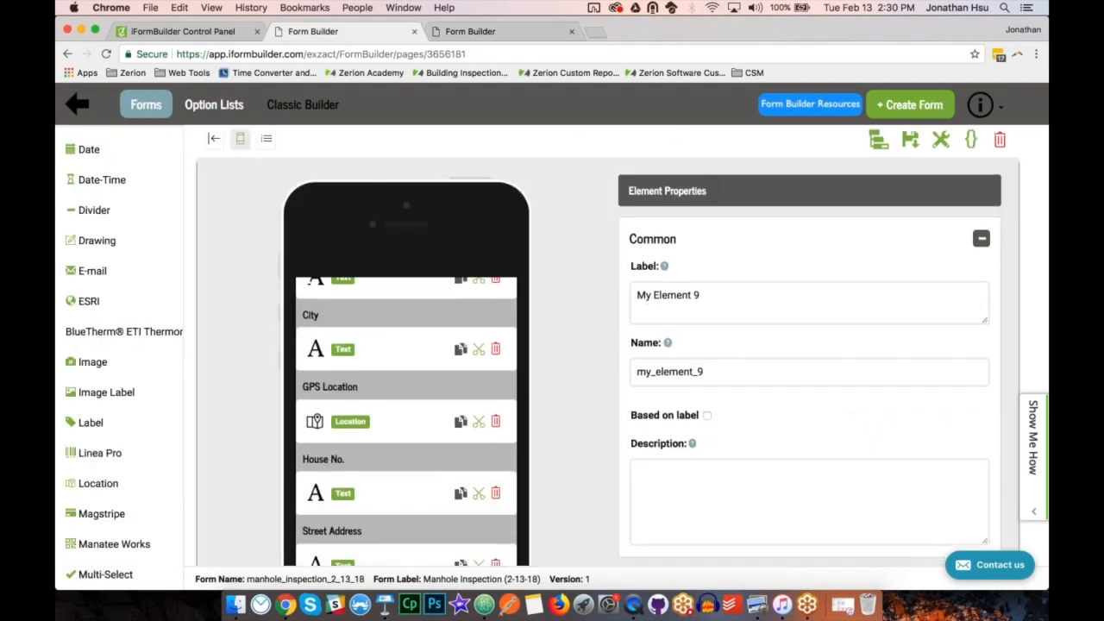
{"action": "scroll", "coordinate": [371, 414], "scroll_direction": "down", "scroll_amount": 3}
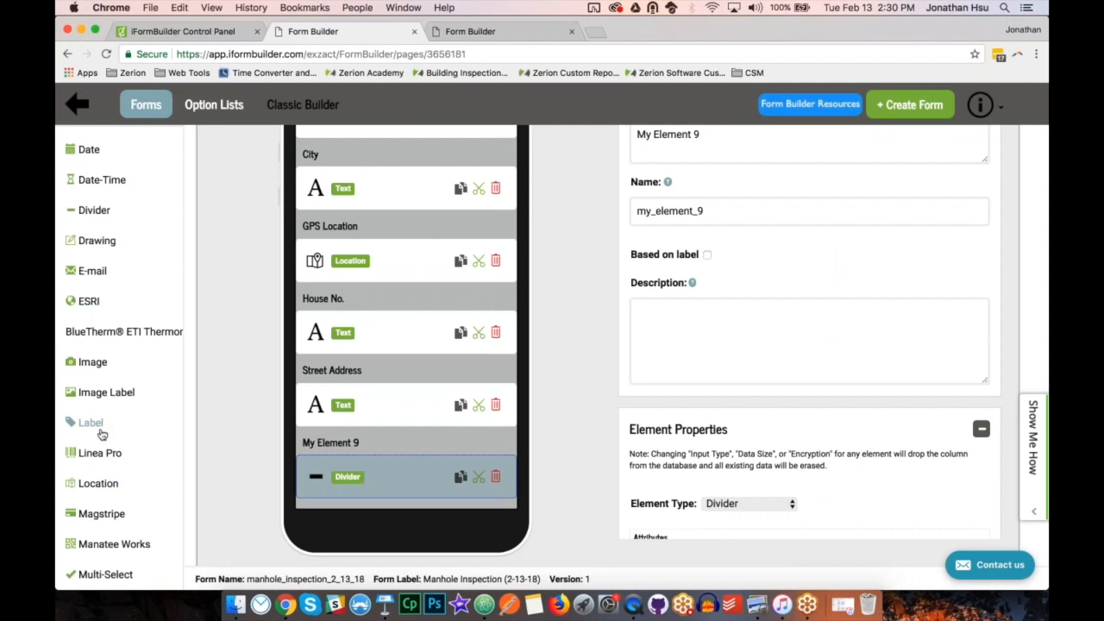
{"action": "scroll", "coordinate": [101, 434], "scroll_direction": "down", "scroll_amount": 8}
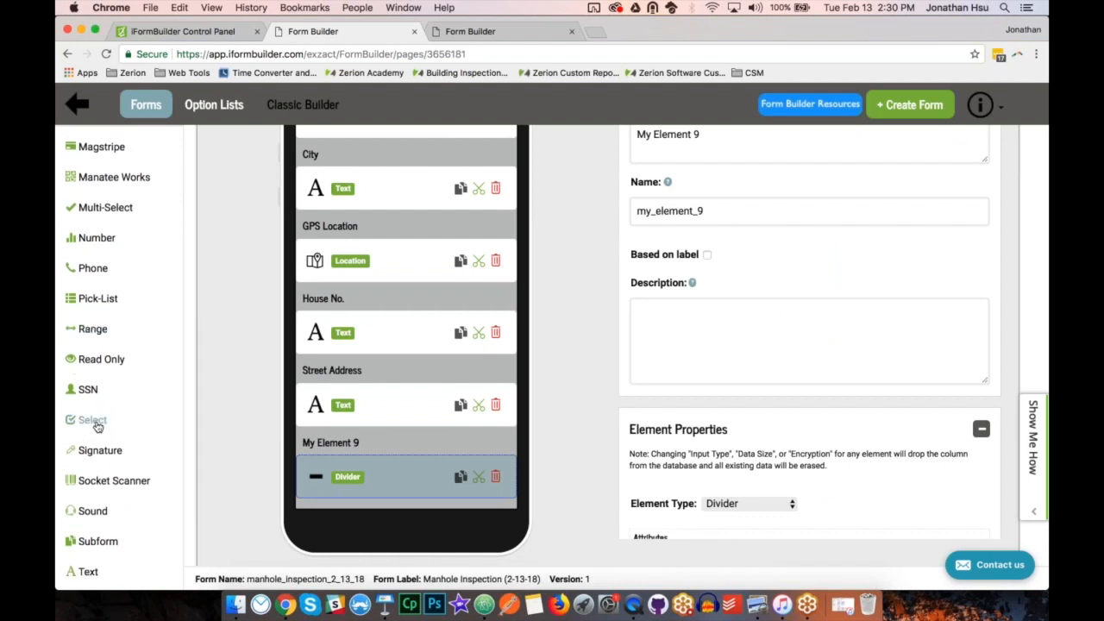
{"action": "scroll", "coordinate": [97, 422], "scroll_direction": "up", "scroll_amount": 1}
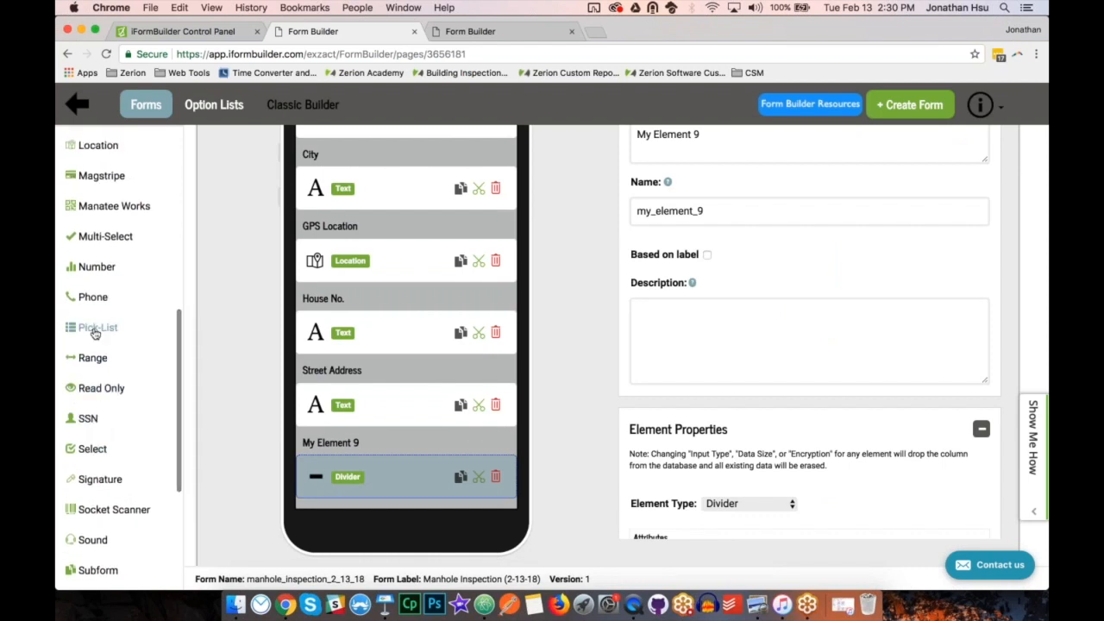
{"action": "scroll", "coordinate": [95, 334], "scroll_direction": "up", "scroll_amount": 2}
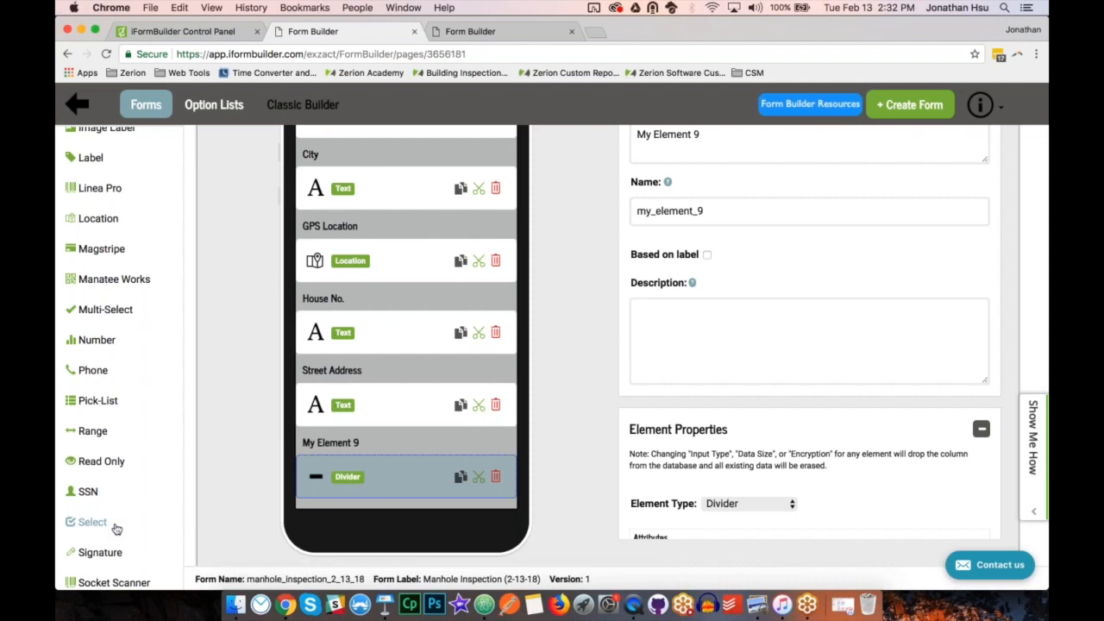
{"action": "left_click", "coordinate": [105, 407]}
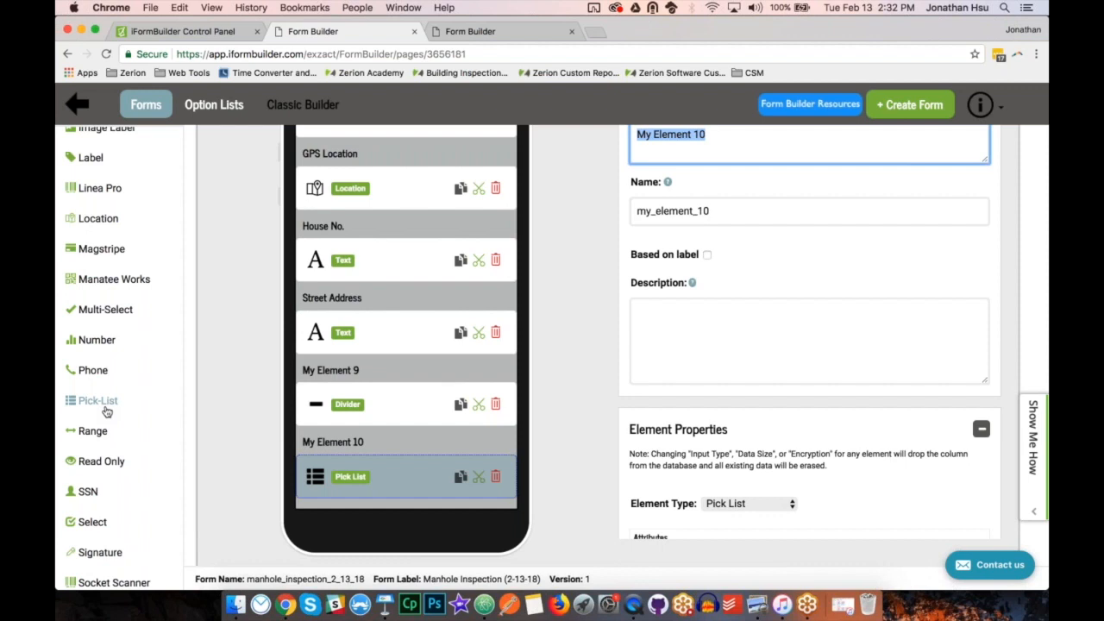
Label the new pick-list "Manhole Use" and base its name on the label.
{"action": "type", "text": "Mahole User"}
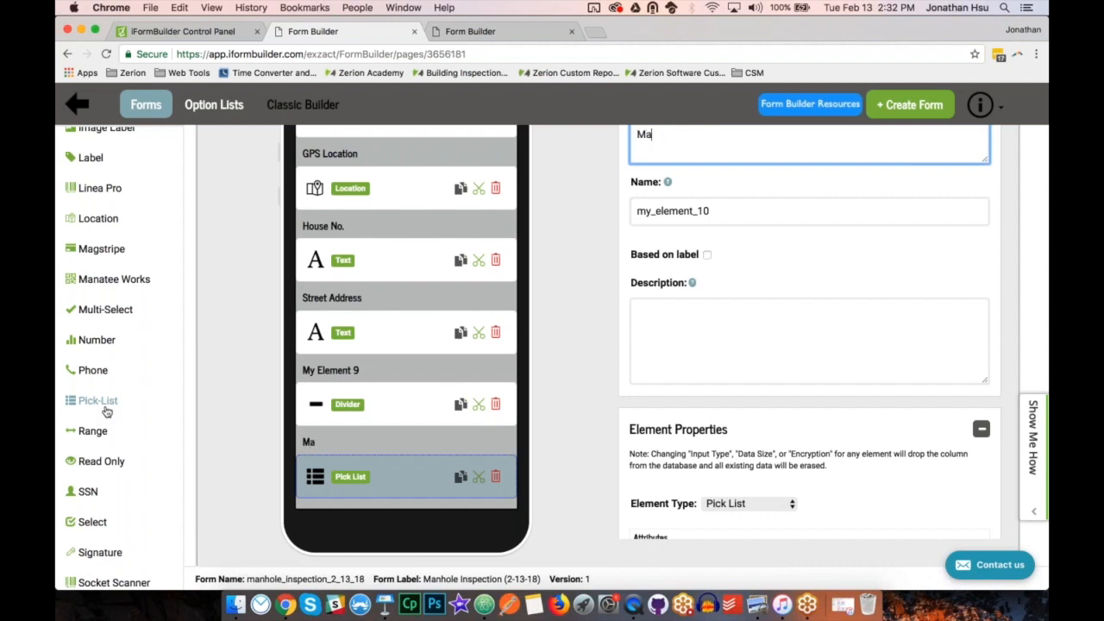
{"action": "key", "text": "BackSpace"}
{"action": "key", "text": "BackSpace"}
{"action": "key", "text": "BackSpace"}
{"action": "key", "text": "BackSpace"}
{"action": "key", "text": "BackSpace"}
{"action": "key", "text": "BackSpace"}
{"action": "key", "text": "BackSpace"}
{"action": "key", "text": "BackSpace"}
{"action": "key", "text": "BackSpace"}
{"action": "type", "text": "nhole Use"}
{"action": "left_click", "coordinate": [707, 256]}
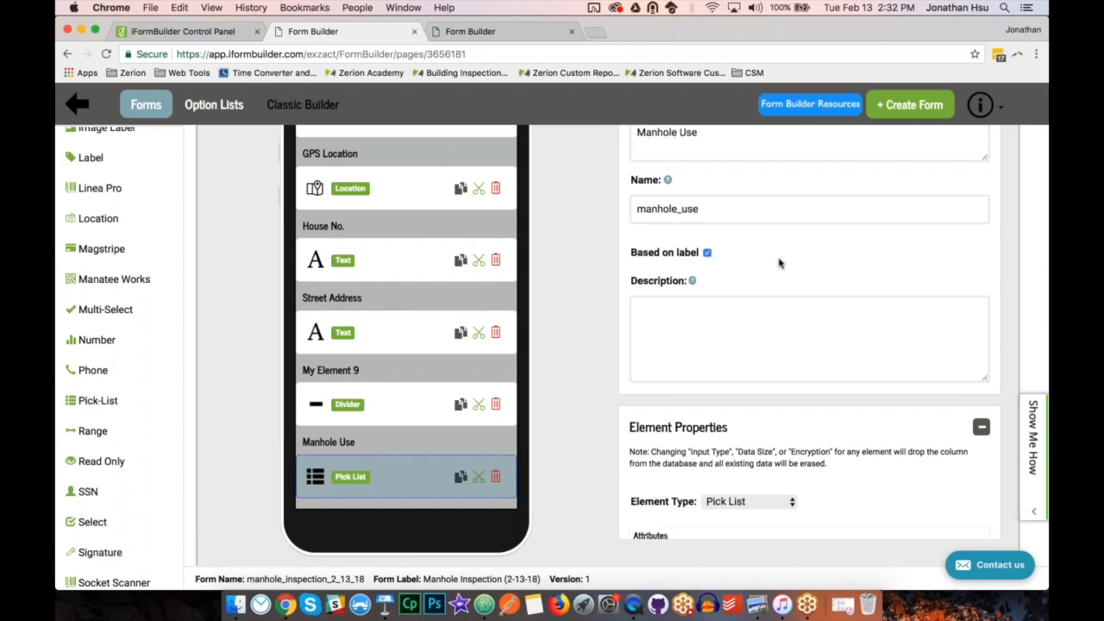
Assign the Manhole Uses option list to the Manhole Use pick-list.
{"action": "scroll", "coordinate": [779, 261], "scroll_direction": "down", "scroll_amount": 5}
{"action": "scroll", "coordinate": [779, 261], "scroll_direction": "down", "scroll_amount": 4}
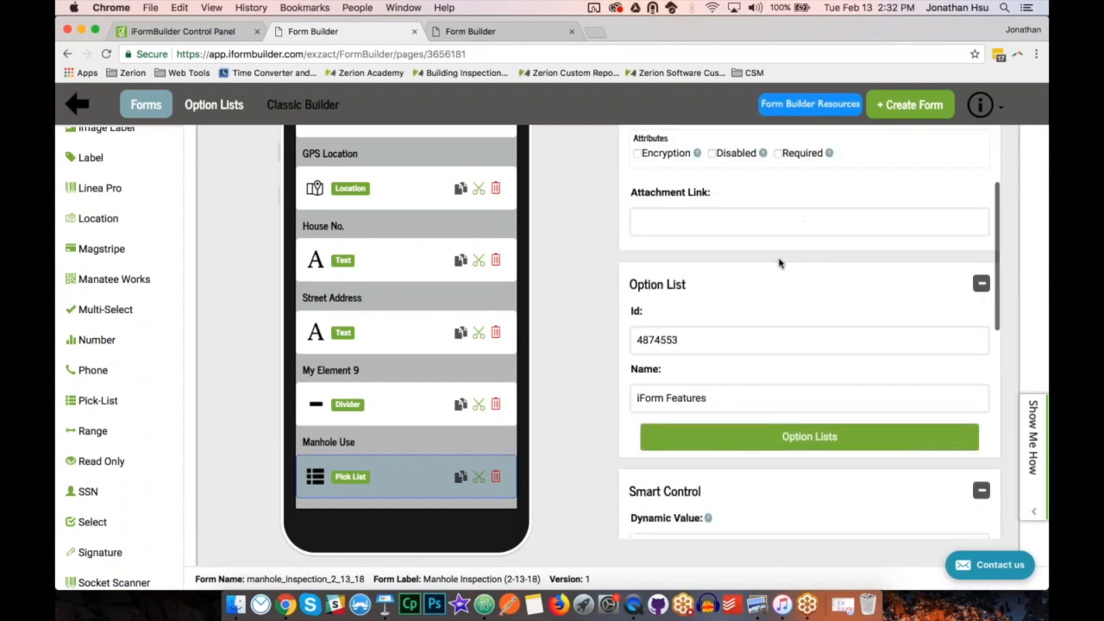
{"action": "left_click", "coordinate": [779, 420]}
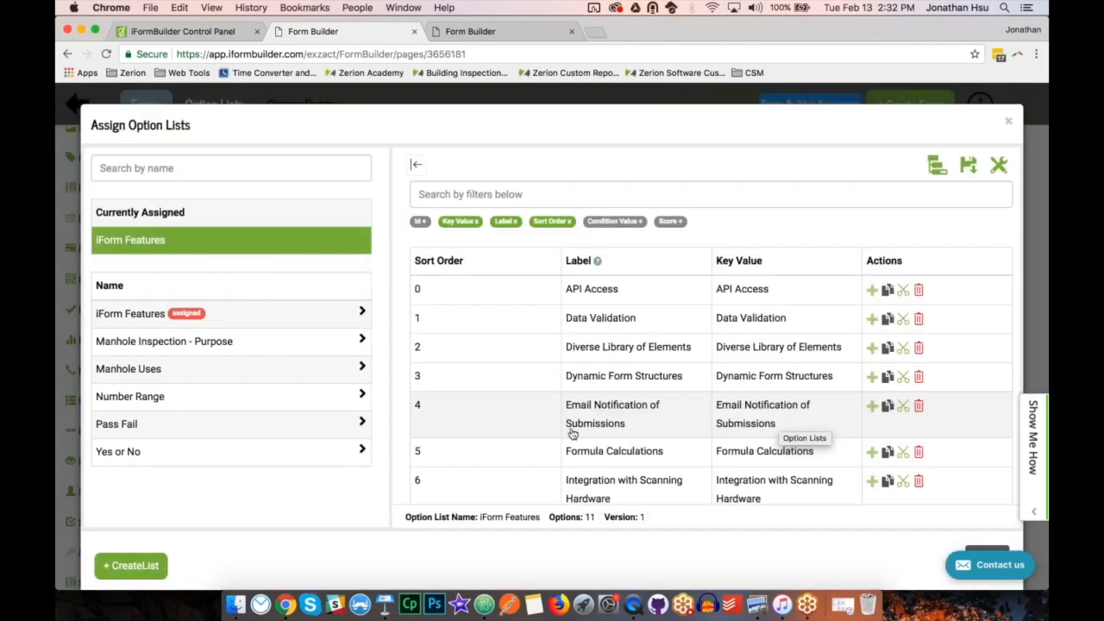
{"action": "left_click", "coordinate": [273, 373]}
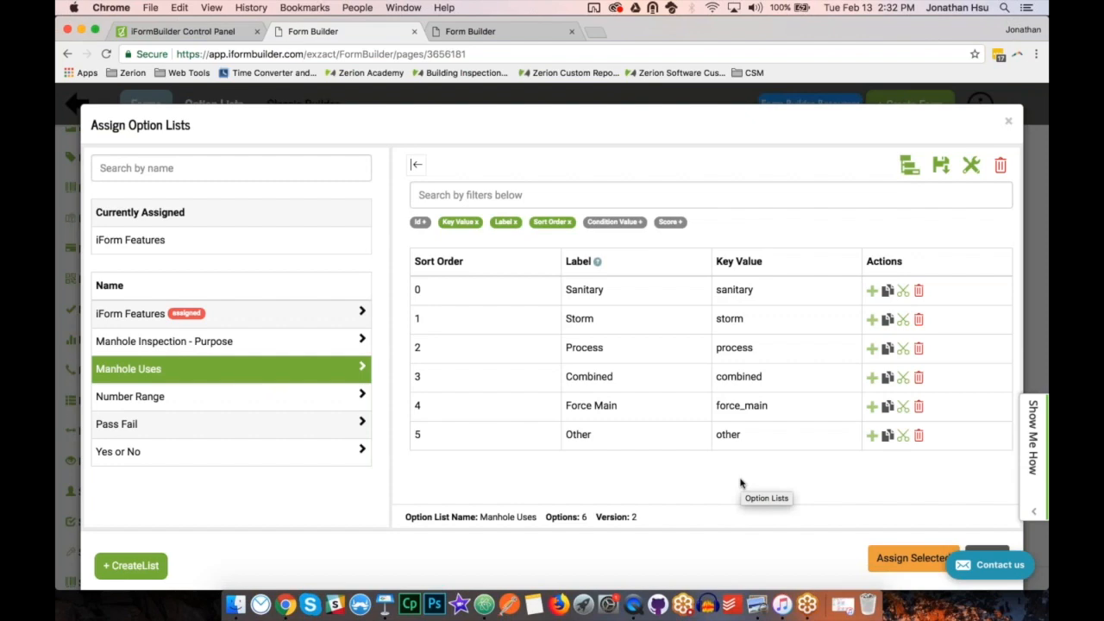
{"action": "left_click", "coordinate": [902, 559]}
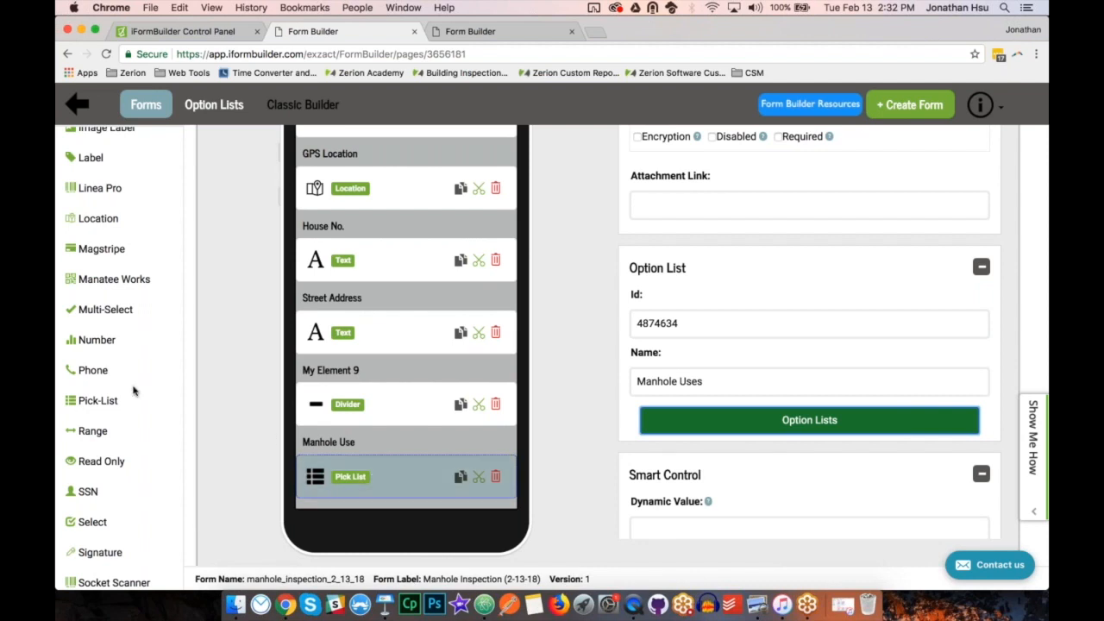
Add another pick-list labelled "Purpose" and assign it the "Manhole Inspection - Purpose" option list.
{"action": "left_click", "coordinate": [110, 401]}
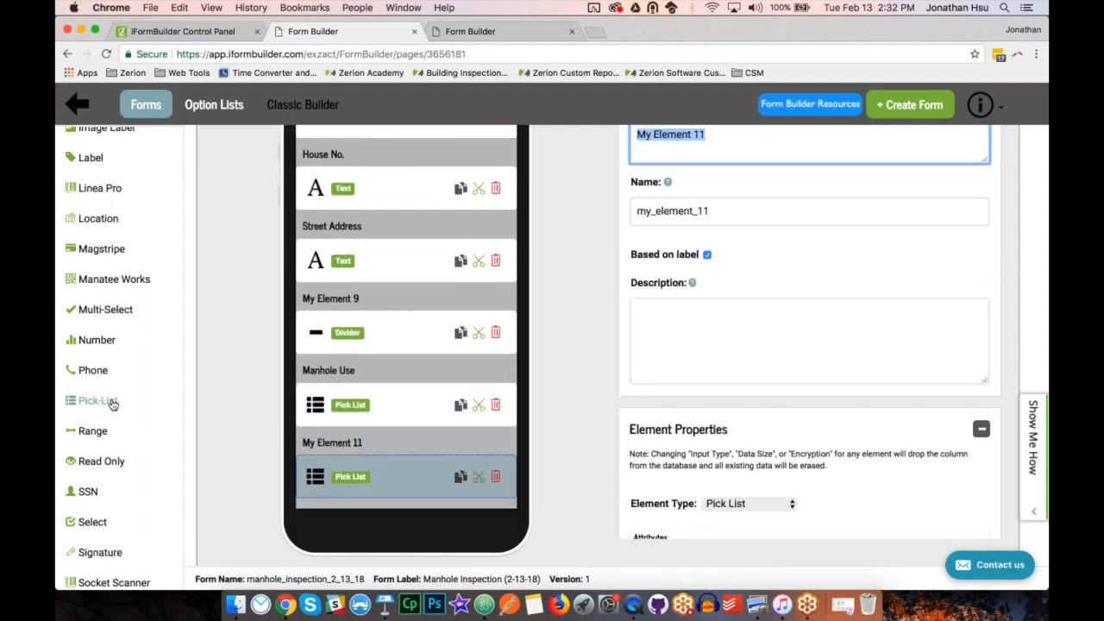
{"action": "type", "text": "Purpose"}
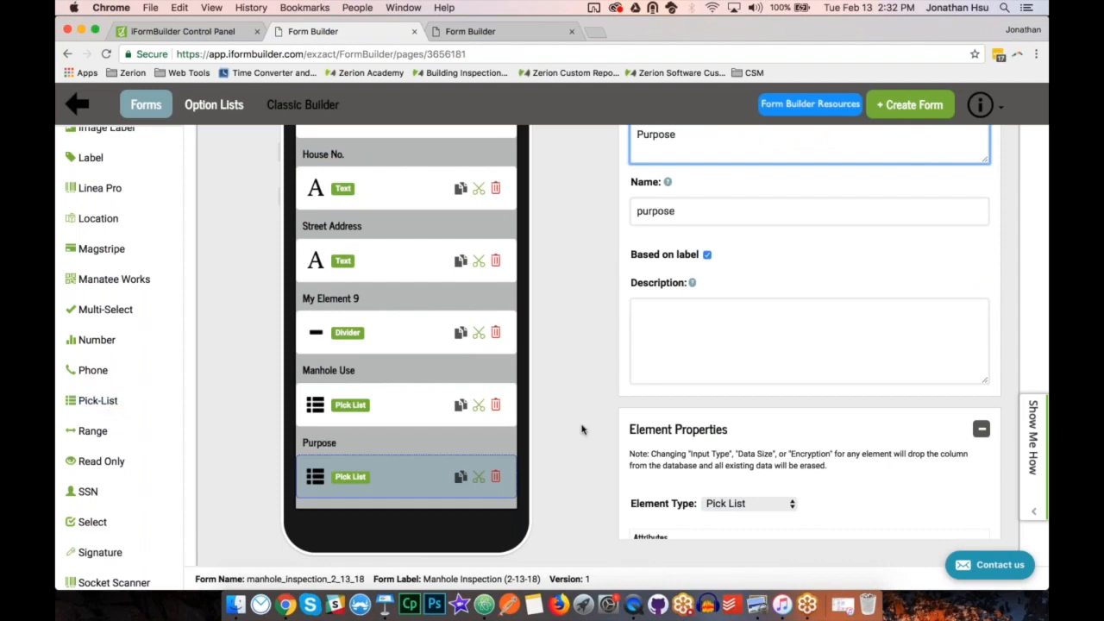
{"action": "scroll", "coordinate": [809, 388], "scroll_direction": "down", "scroll_amount": 5}
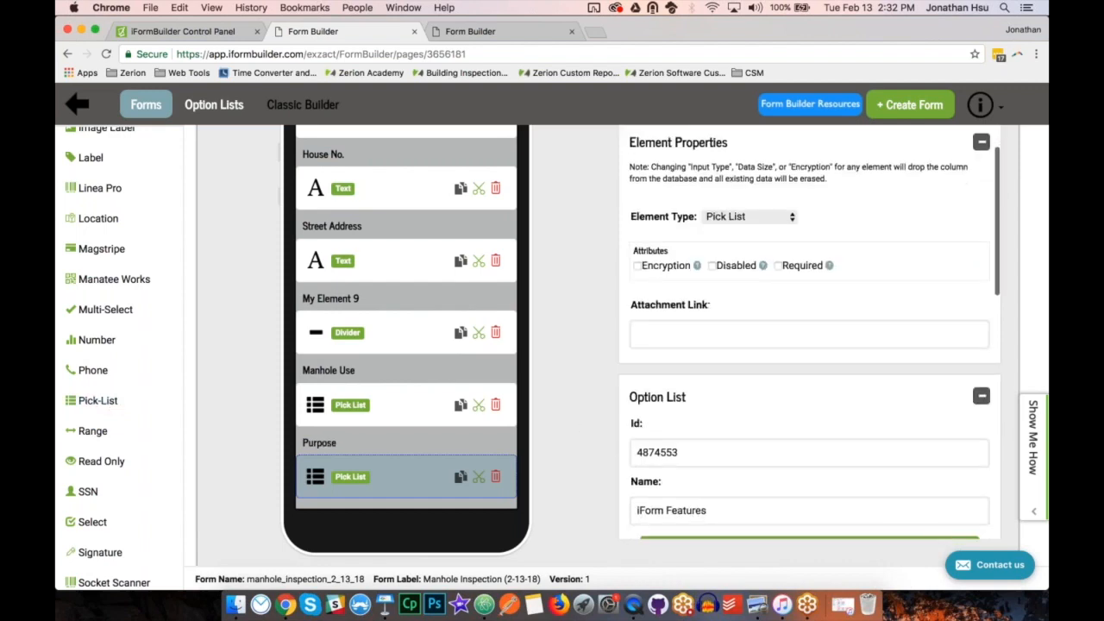
{"action": "left_click", "coordinate": [809, 398]}
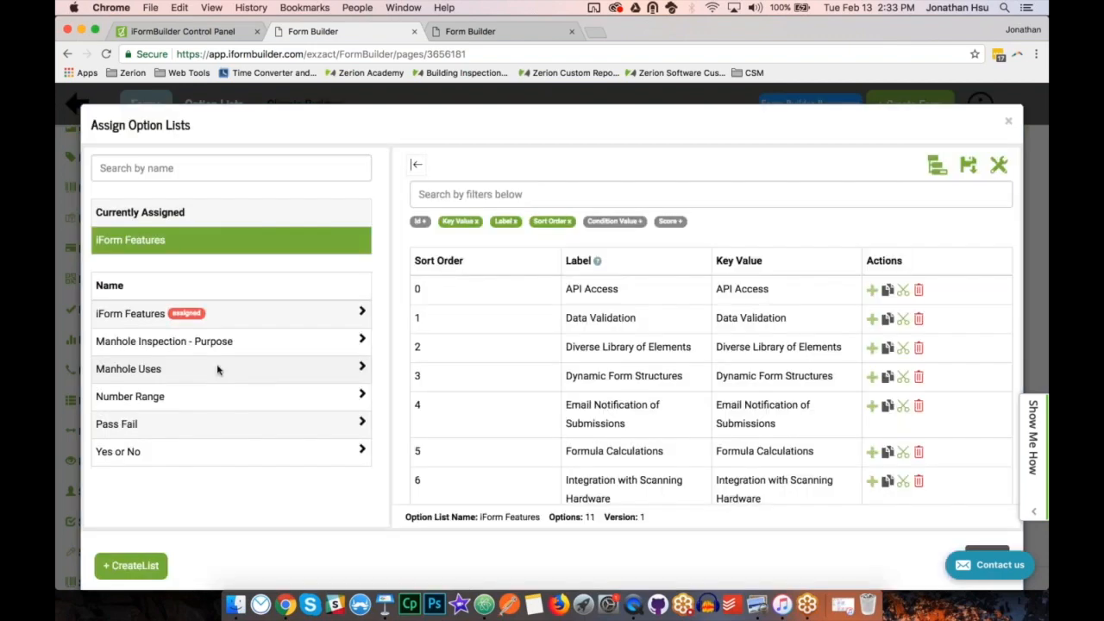
{"action": "left_click", "coordinate": [220, 340]}
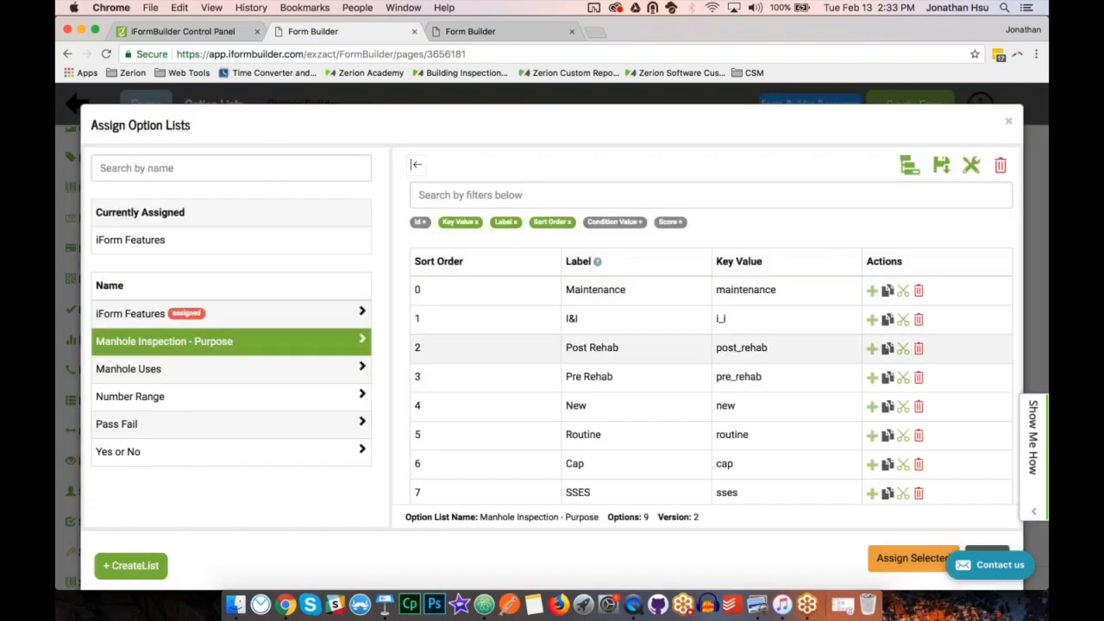
{"action": "left_click", "coordinate": [912, 559]}
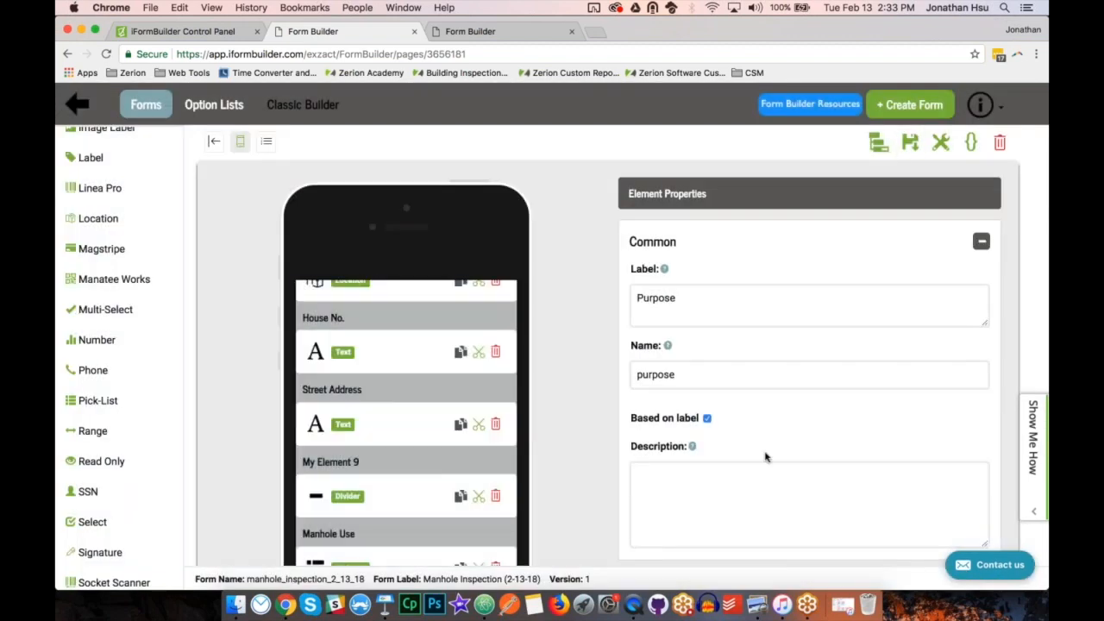
Switch to the mirrored mobile app in QuickTime Player to check the Manhole Inspection form.
{"action": "left_click", "coordinate": [631, 615]}
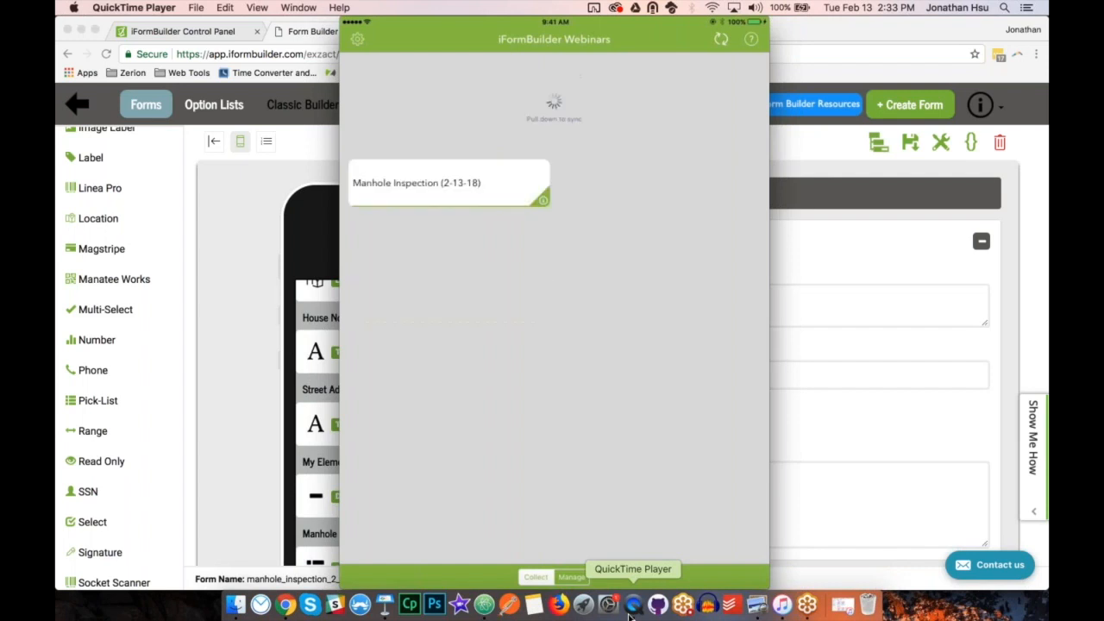
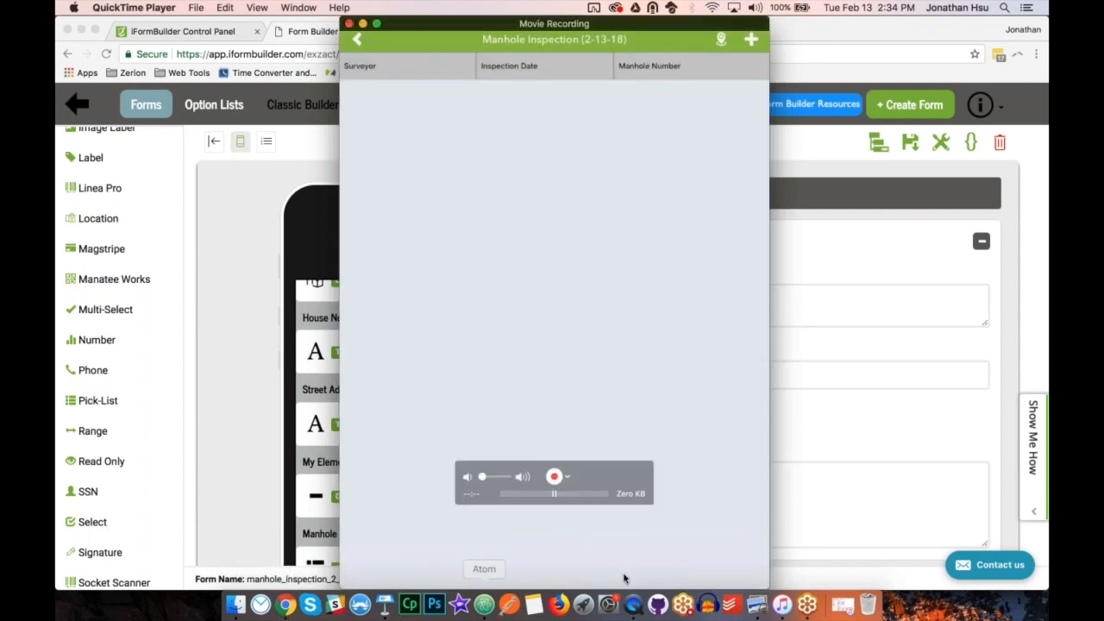
Consult the paper form in Preview, return to the builder in Chrome, and add a text field labelled "Manhole Use - Other" after Manhole Use.
{"action": "left_click", "coordinate": [756, 604]}
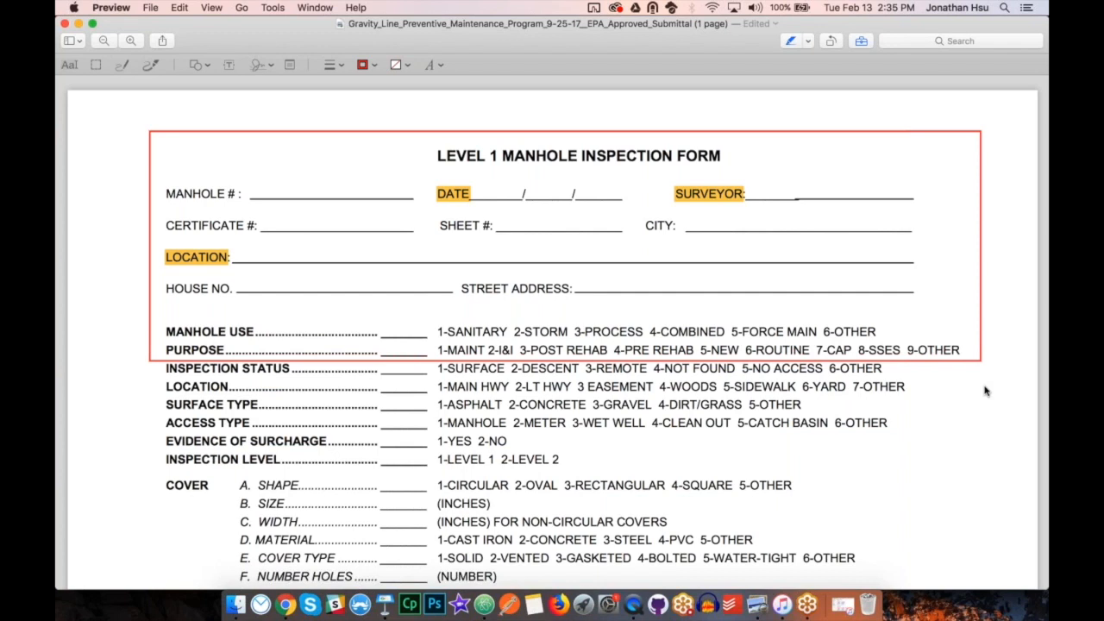
{"action": "left_click", "coordinate": [286, 606]}
{"action": "scroll", "coordinate": [267, 447], "scroll_direction": "down", "scroll_amount": 4}
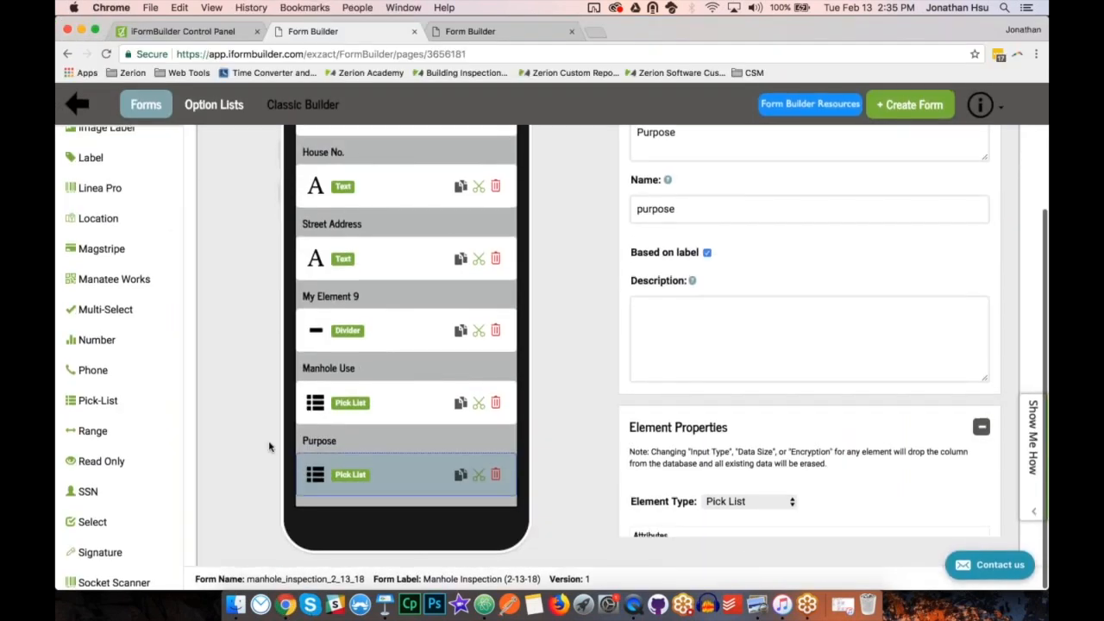
{"action": "left_click", "coordinate": [418, 406]}
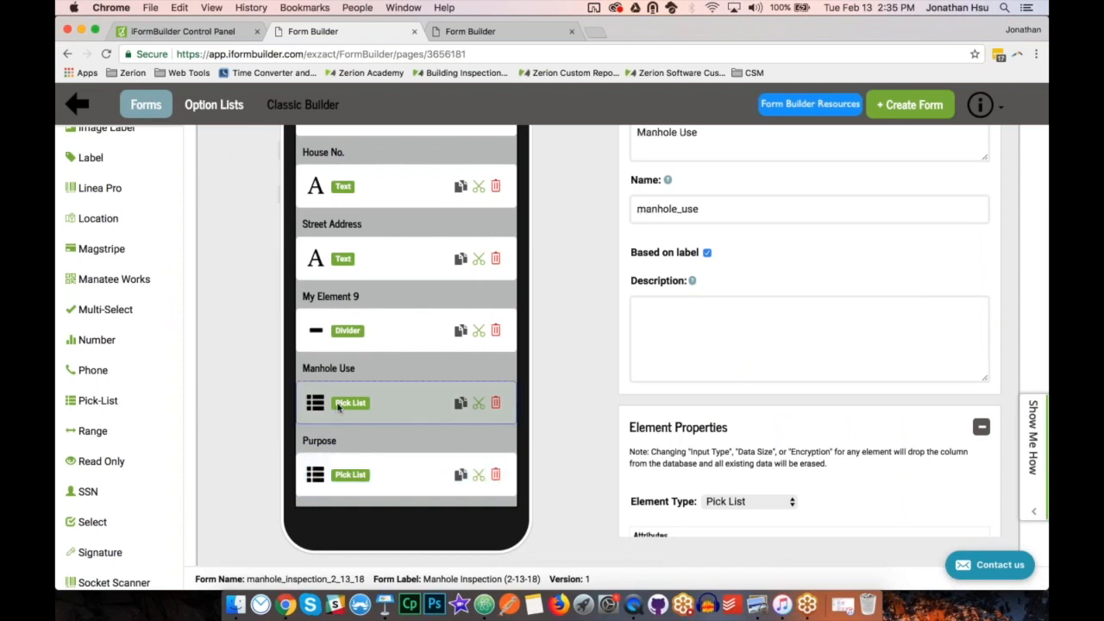
{"action": "scroll", "coordinate": [99, 401], "scroll_direction": "down", "scroll_amount": 4}
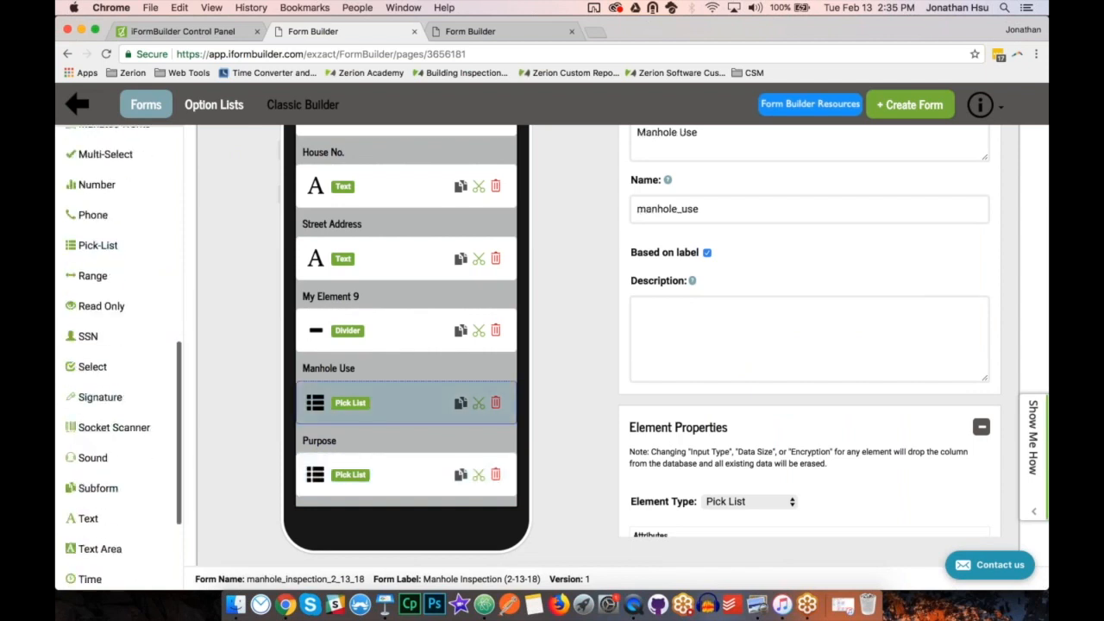
{"action": "left_click", "coordinate": [88, 519]}
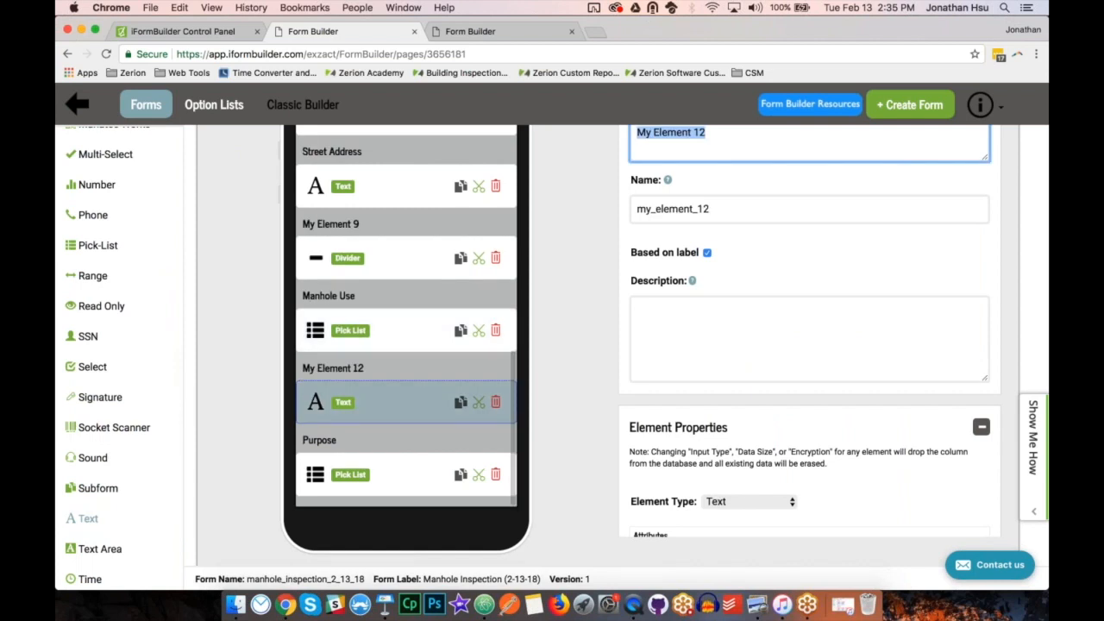
{"action": "type", "text": "M"}
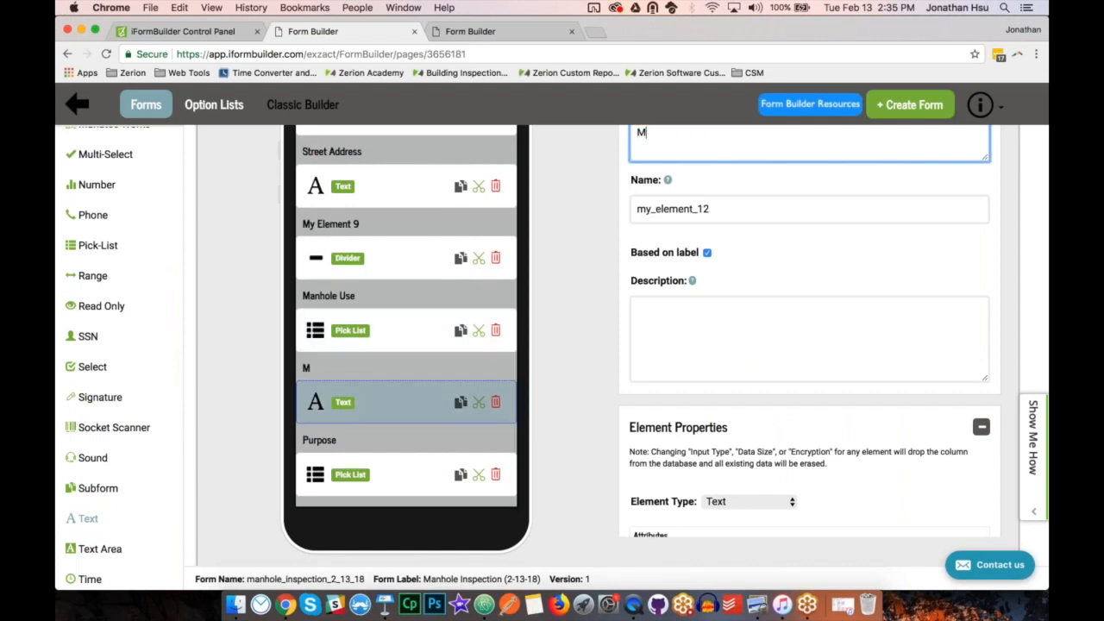
{"action": "type", "text": "anhole Use - Other"}
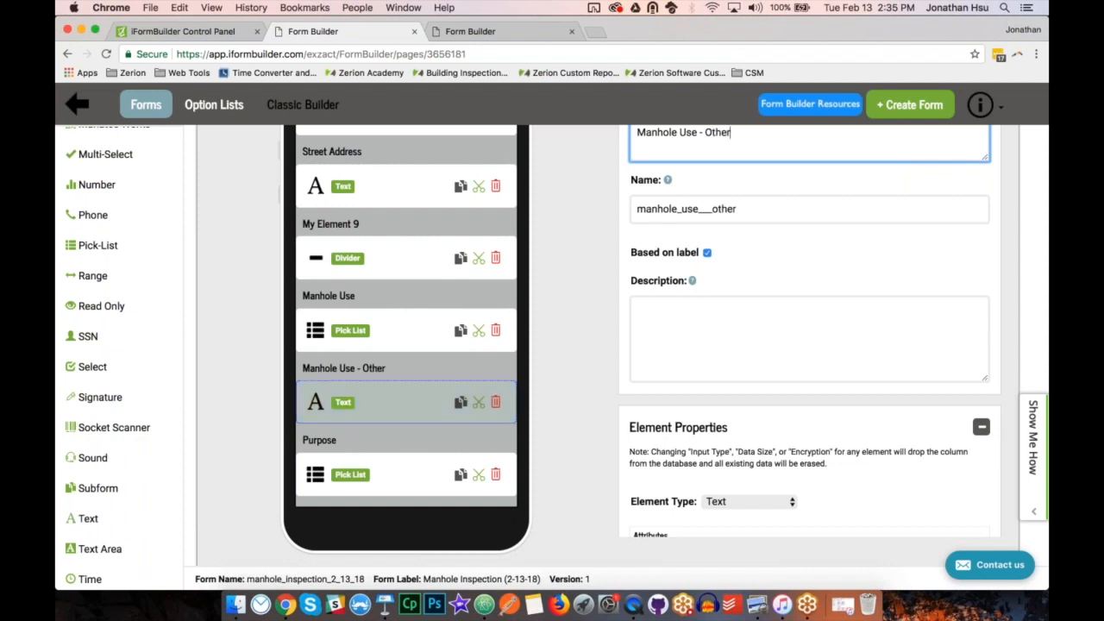
Go to the Condition Value setting of the Manhole Use - Other field and read its help text.
{"action": "scroll", "coordinate": [734, 293], "scroll_direction": "down", "scroll_amount": 5}
{"action": "scroll", "coordinate": [733, 305], "scroll_direction": "down", "scroll_amount": 5}
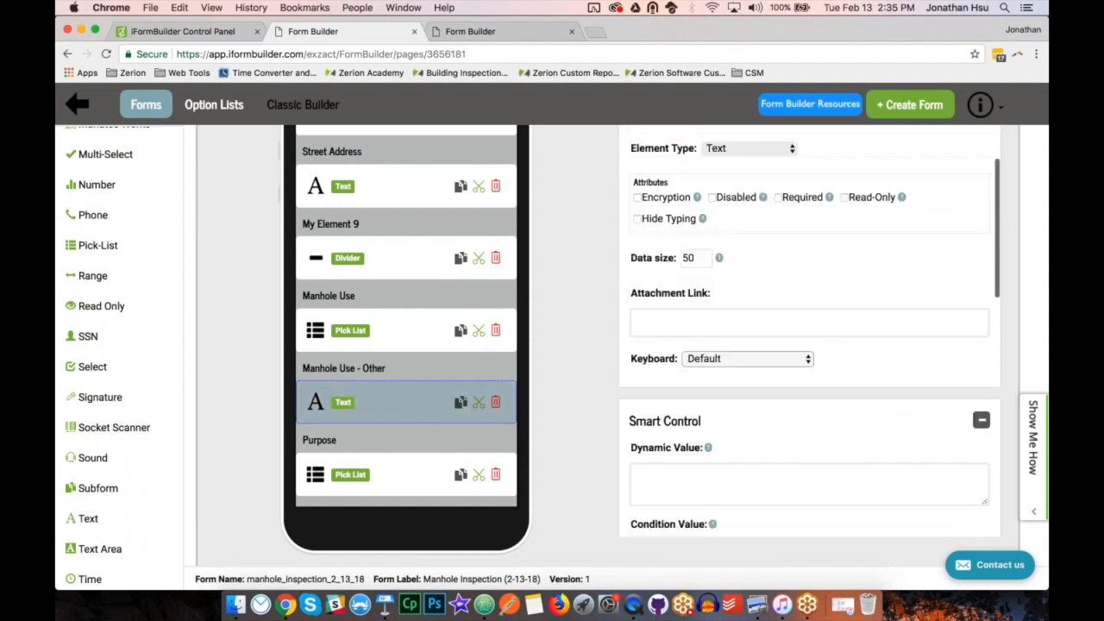
{"action": "left_click", "coordinate": [717, 320]}
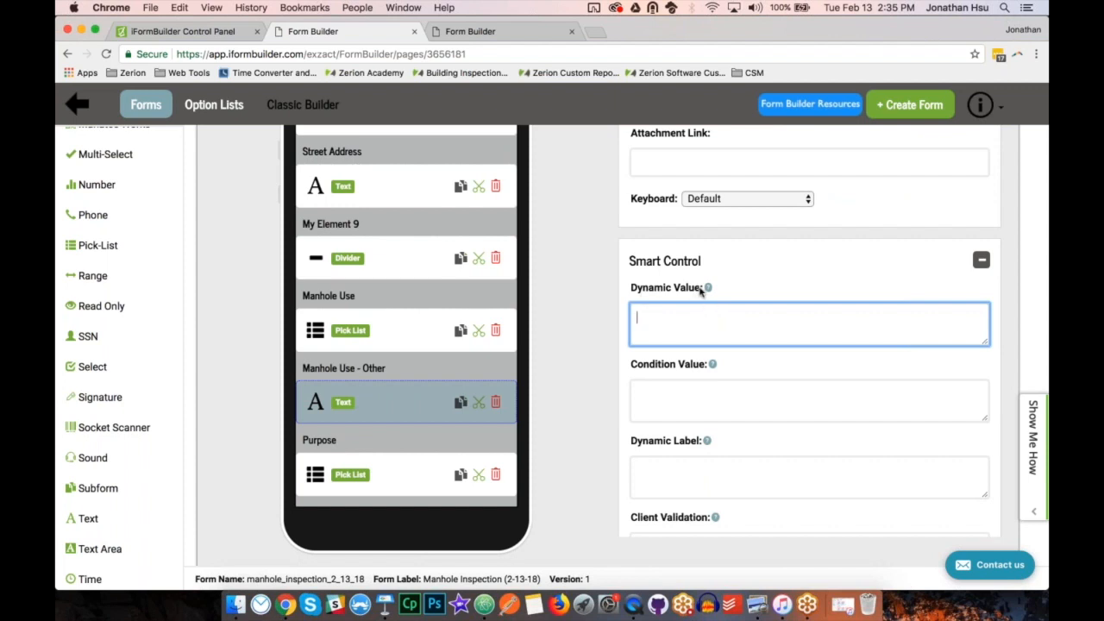
{"action": "left_click", "coordinate": [709, 403]}
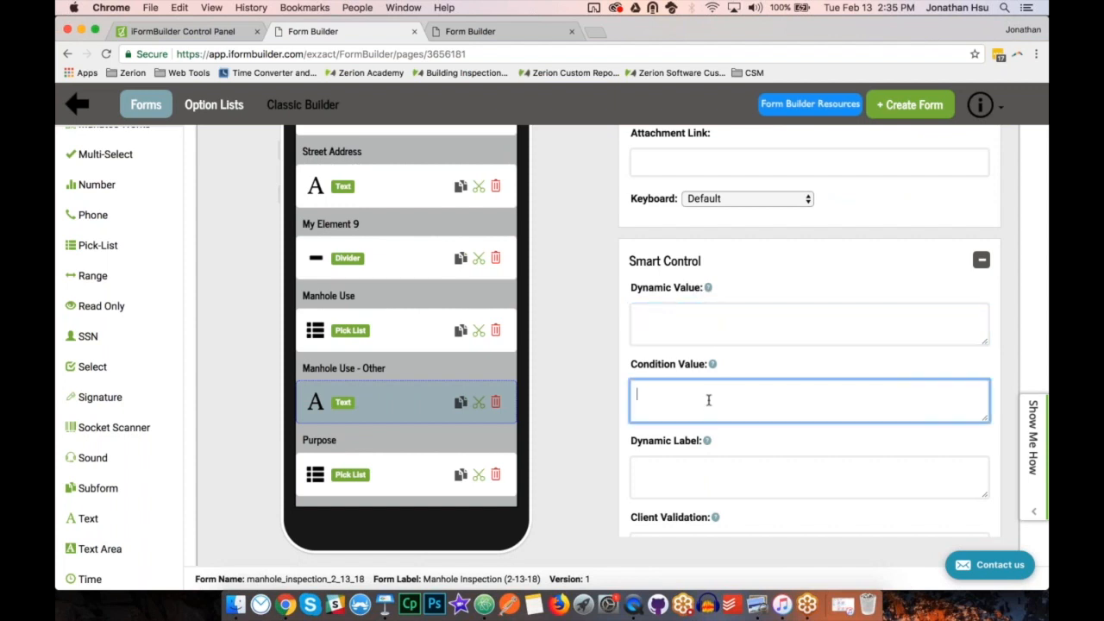
{"action": "mouse_move", "coordinate": [712, 364]}
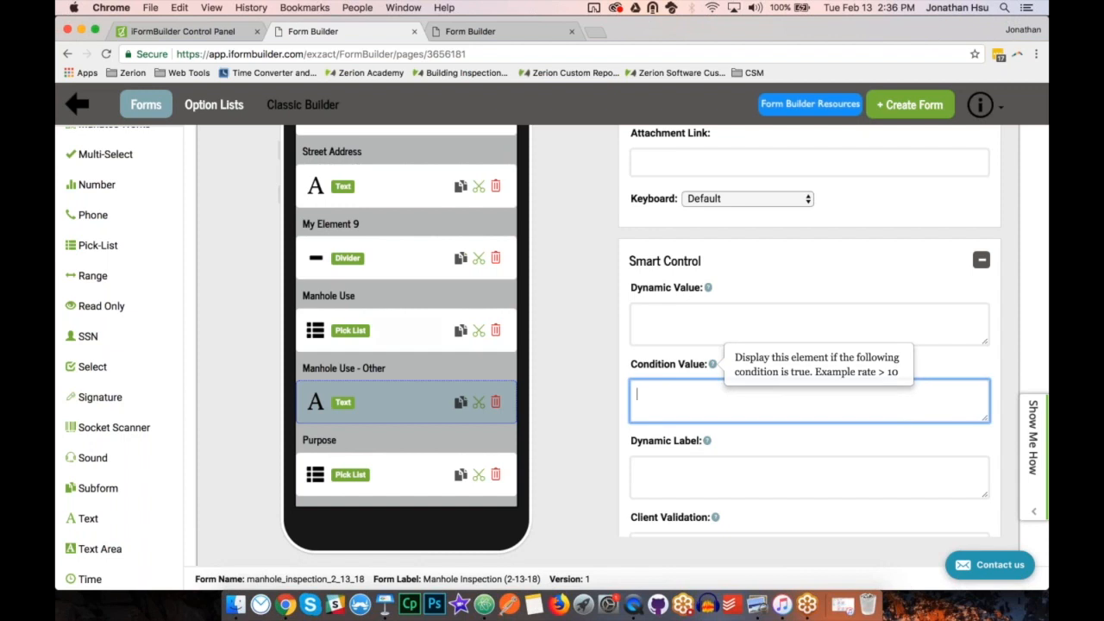
Review the labels and key values in the option list assigned to the Manhole Use pick-list.
{"action": "left_click", "coordinate": [407, 313]}
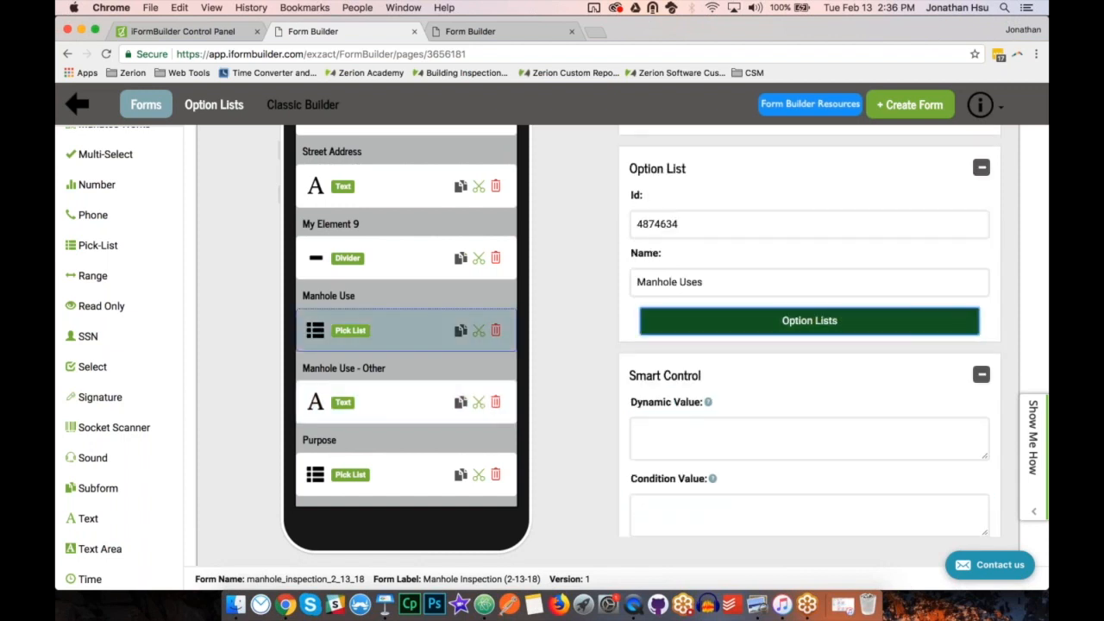
{"action": "left_click", "coordinate": [690, 320]}
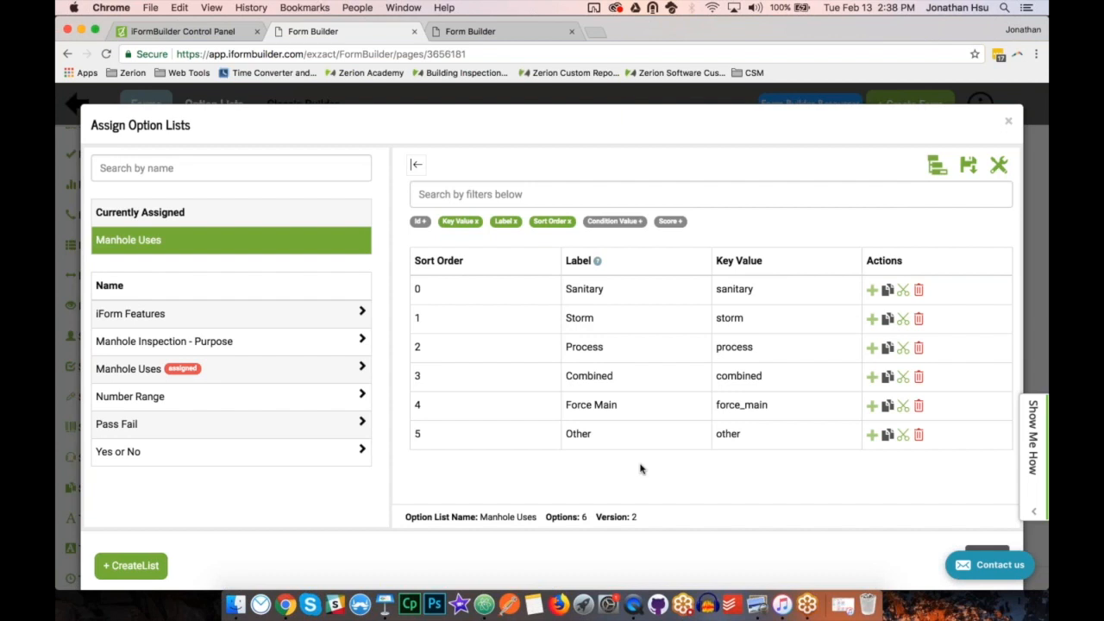
{"action": "left_click", "coordinate": [986, 548]}
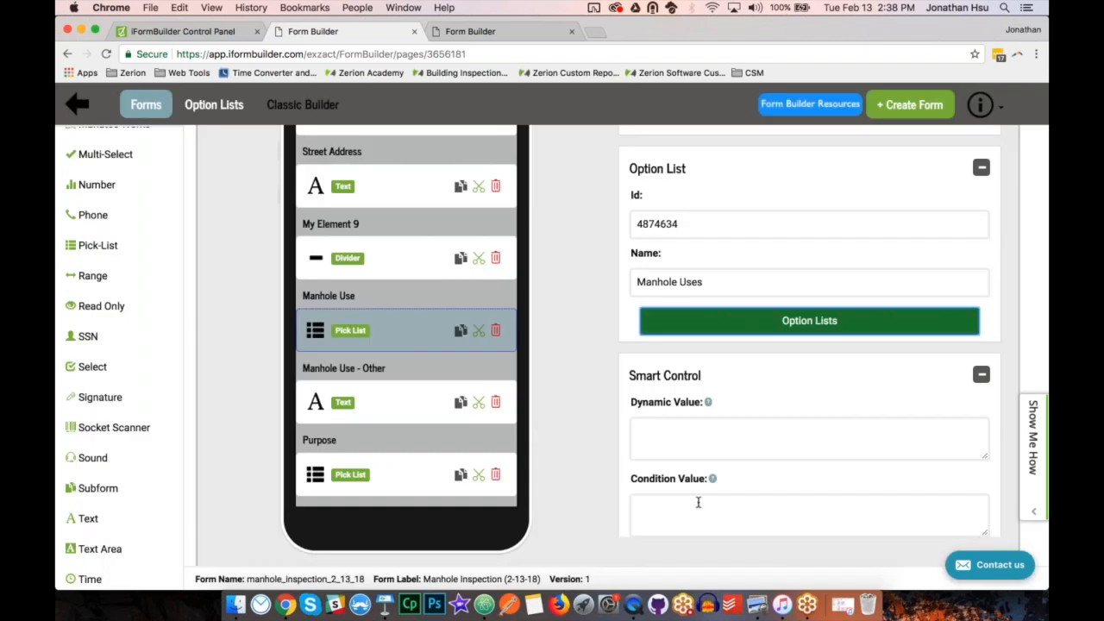
Write ZCDisplayKey_ in the Manhole Use pick-list's condition value and move it to the condition value of Manhole Use - Other.
{"action": "left_click", "coordinate": [699, 503]}
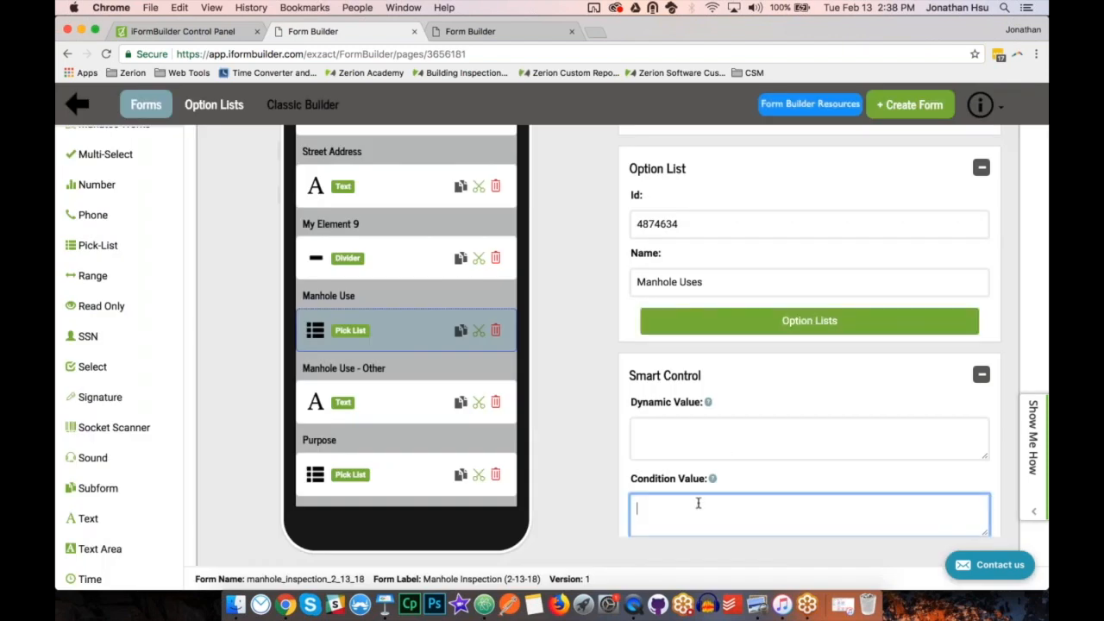
{"action": "type", "text": "ZCDisplayKey("}
{"action": "key", "text": "BackSpace"}
{"action": "left_click_drag", "start_coordinate": [722, 513], "coordinate": [636, 509]}
{"action": "key", "text": "super+x"}
{"action": "left_click", "coordinate": [412, 401]}
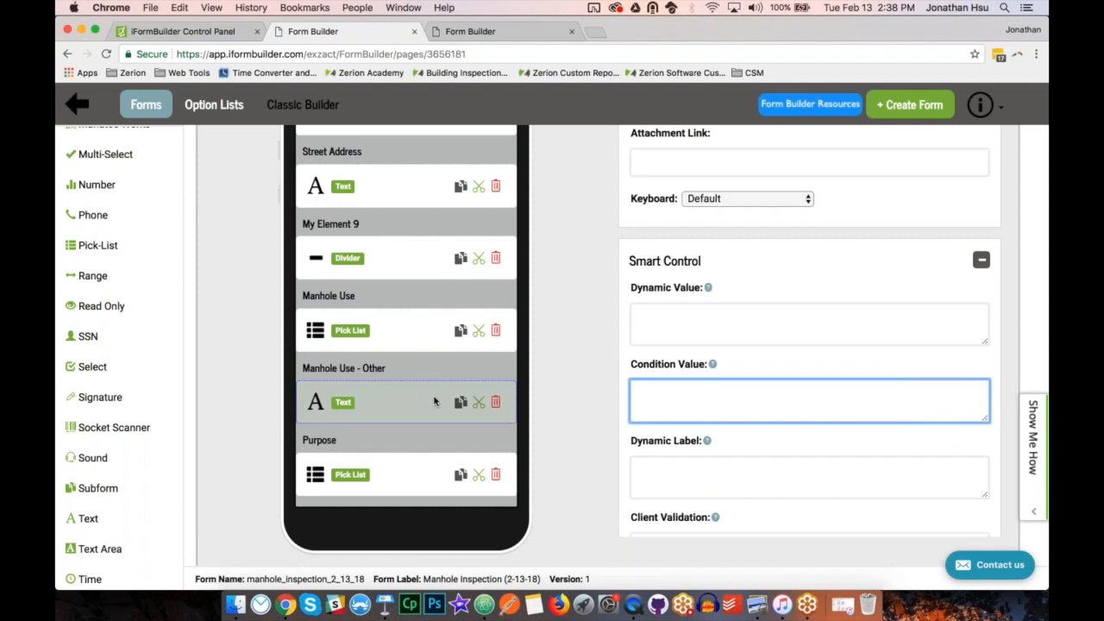
{"action": "key", "text": "super+v"}
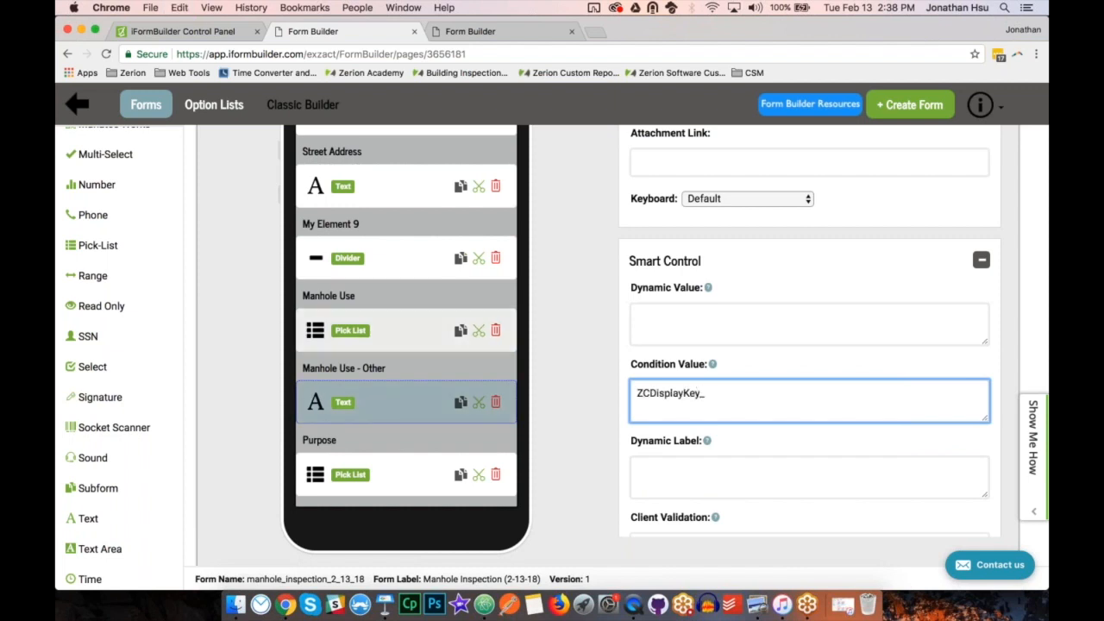
Copy the Manhole Use pick-list's name, manhole_use, and append it to the condition value of the Manhole Use - Other field.
{"action": "left_click", "coordinate": [418, 332]}
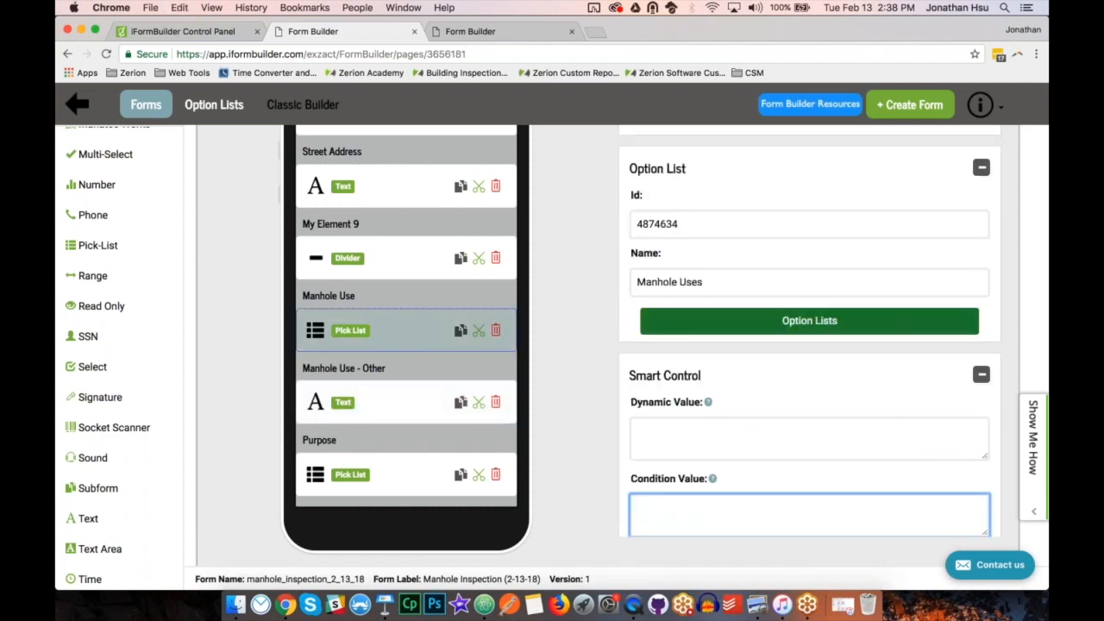
{"action": "scroll", "coordinate": [809, 345], "scroll_direction": "up", "scroll_amount": 5}
{"action": "scroll", "coordinate": [728, 309], "scroll_direction": "up", "scroll_amount": 3}
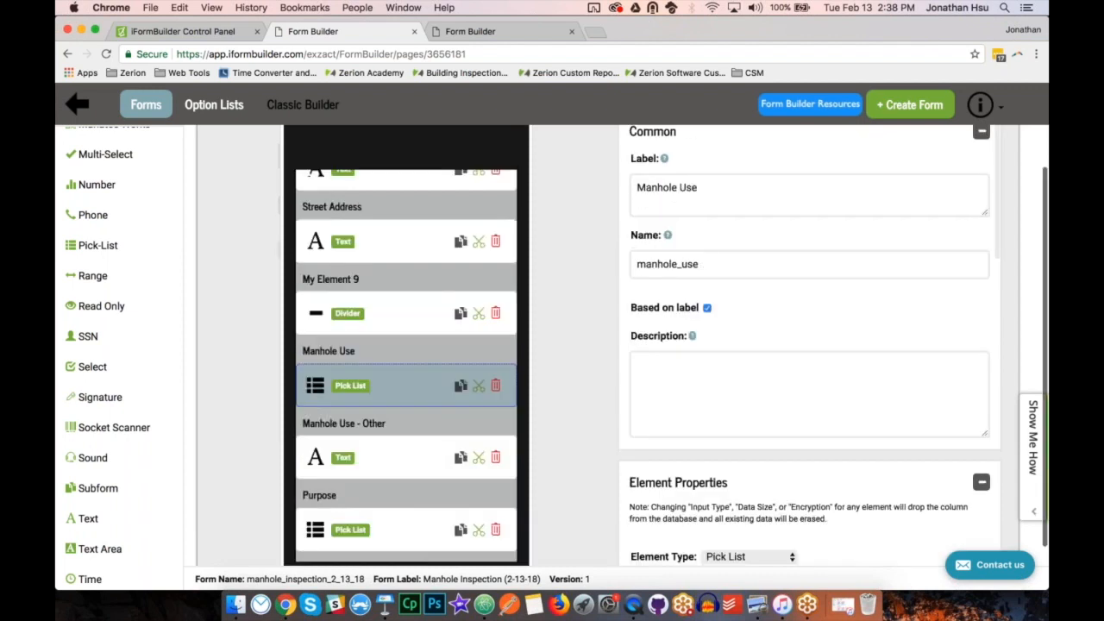
{"action": "left_click_drag", "start_coordinate": [721, 267], "coordinate": [630, 269]}
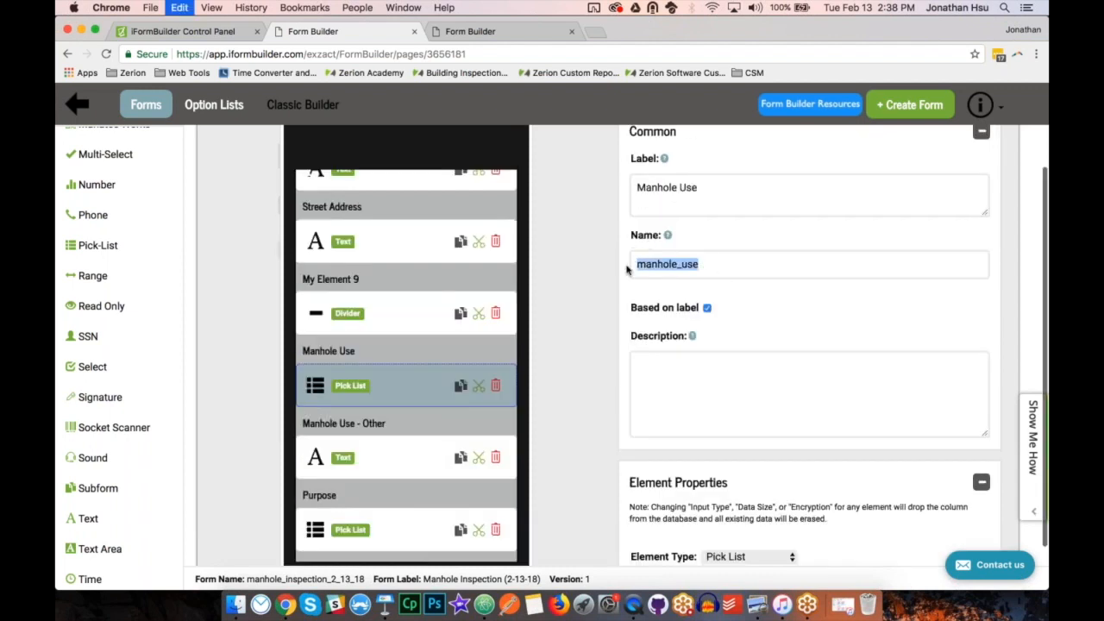
{"action": "scroll", "coordinate": [407, 461], "scroll_direction": "up", "scroll_amount": 2}
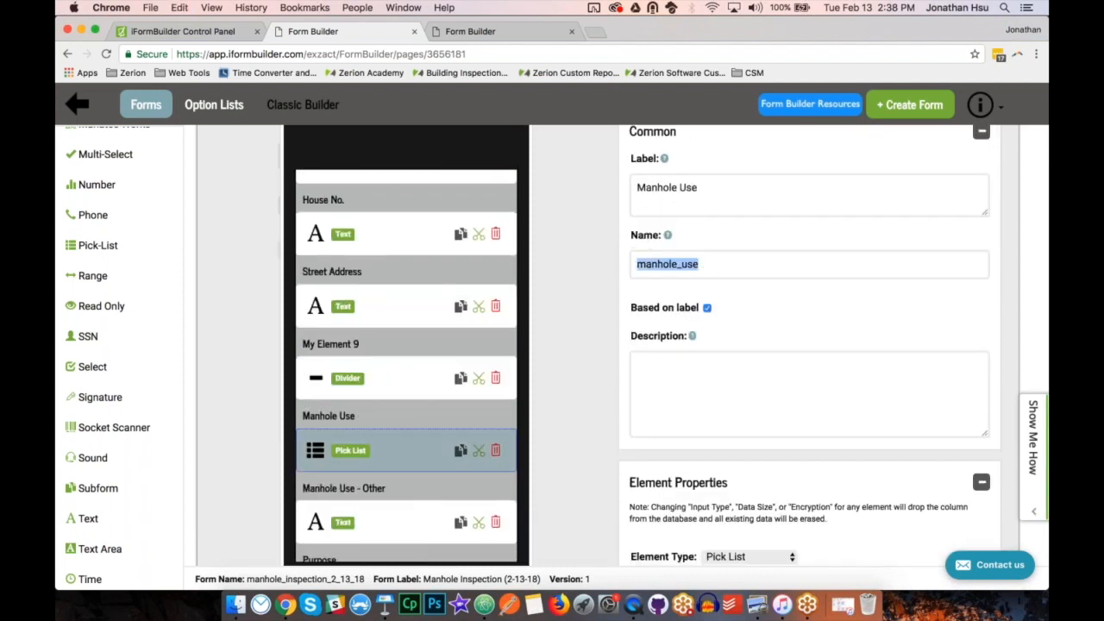
{"action": "scroll", "coordinate": [752, 392], "scroll_direction": "down", "scroll_amount": 2}
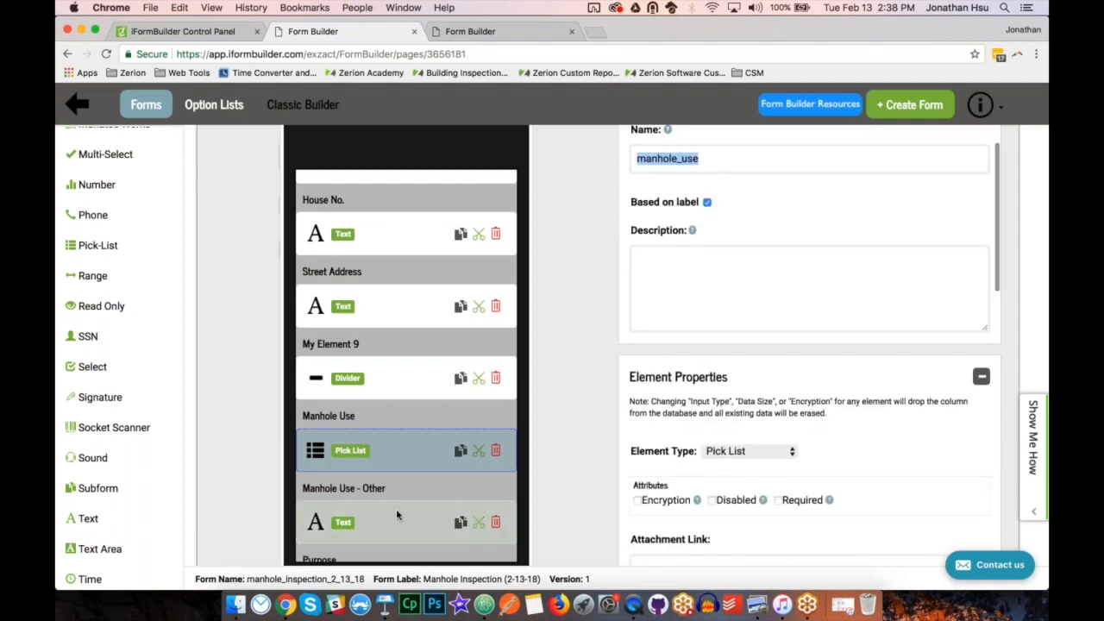
{"action": "left_click", "coordinate": [426, 509]}
{"action": "scroll", "coordinate": [732, 426], "scroll_direction": "down", "scroll_amount": 5}
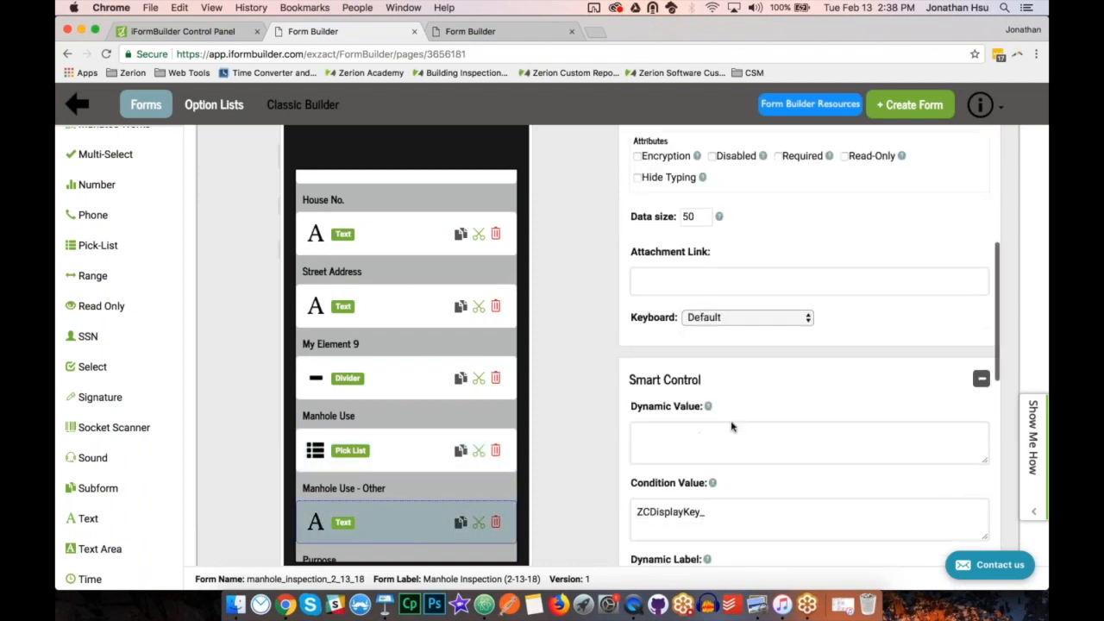
{"action": "left_click", "coordinate": [732, 415]}
{"action": "key", "text": "super+v"}
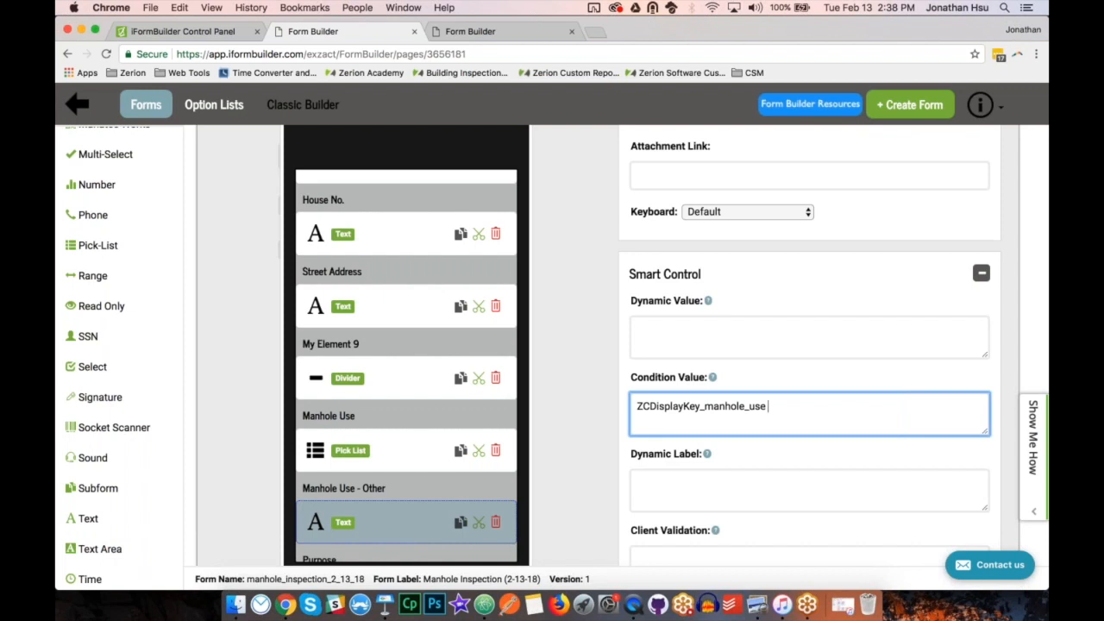
Complete the Manhole Use - Other condition value as ZCDisplayKey_manhole_use === "other".
{"action": "type", "text": "=== \"other\""}
{"action": "left_click", "coordinate": [1007, 333]}
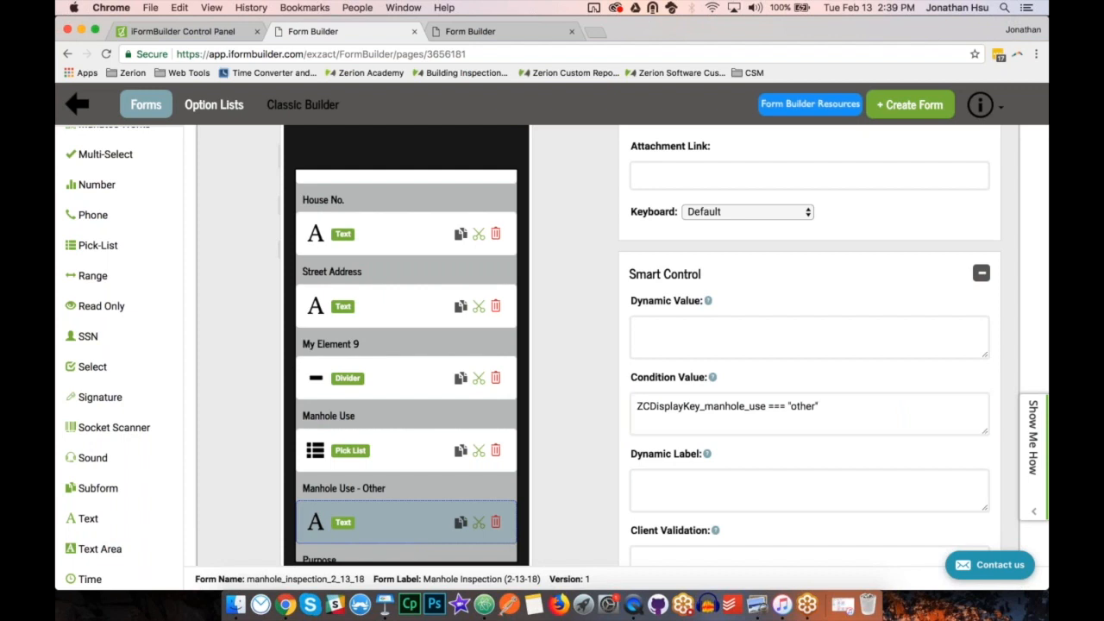
Save the form and switch to the mirrored mobile app in QuickTime Player to check the Manhole Use - Other field.
{"action": "scroll", "coordinate": [1008, 333], "scroll_direction": "up", "scroll_amount": 3}
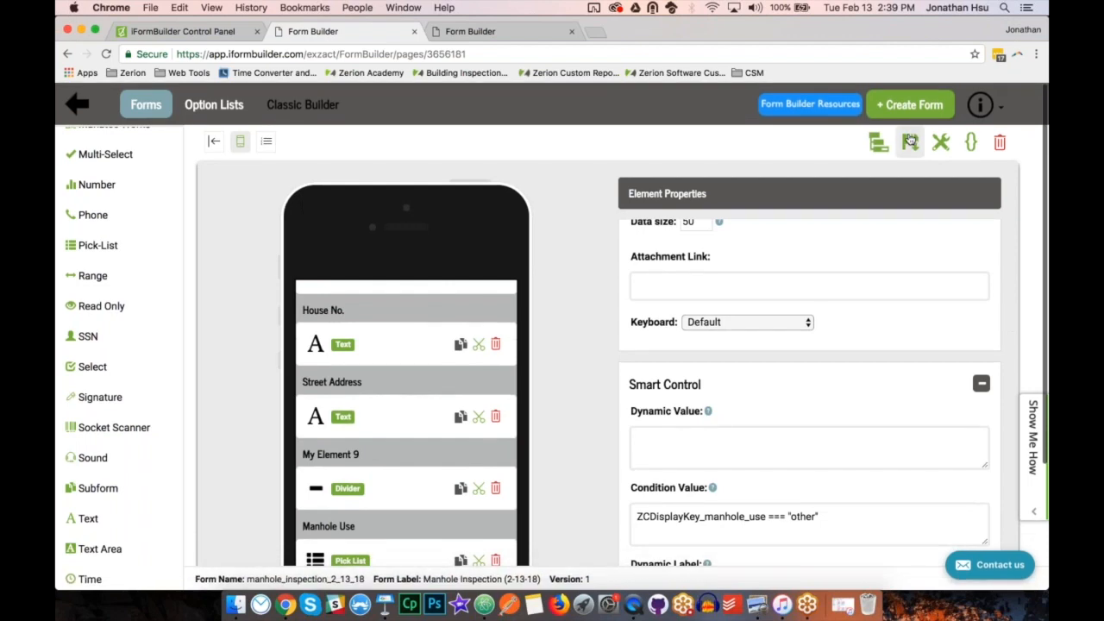
{"action": "left_click", "coordinate": [910, 143]}
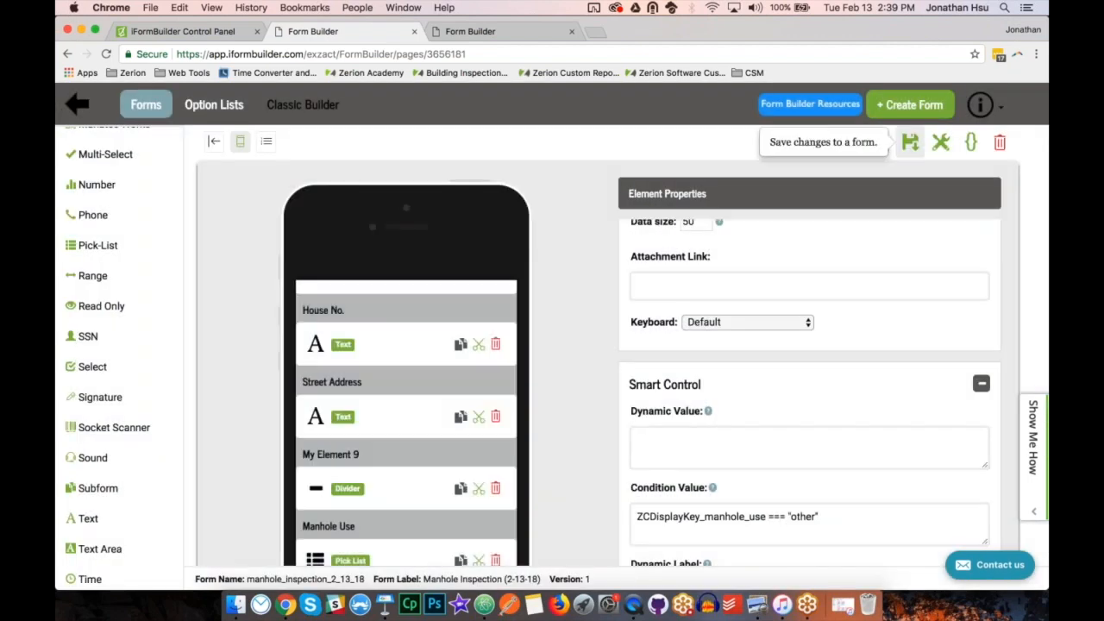
{"action": "left_click", "coordinate": [632, 605]}
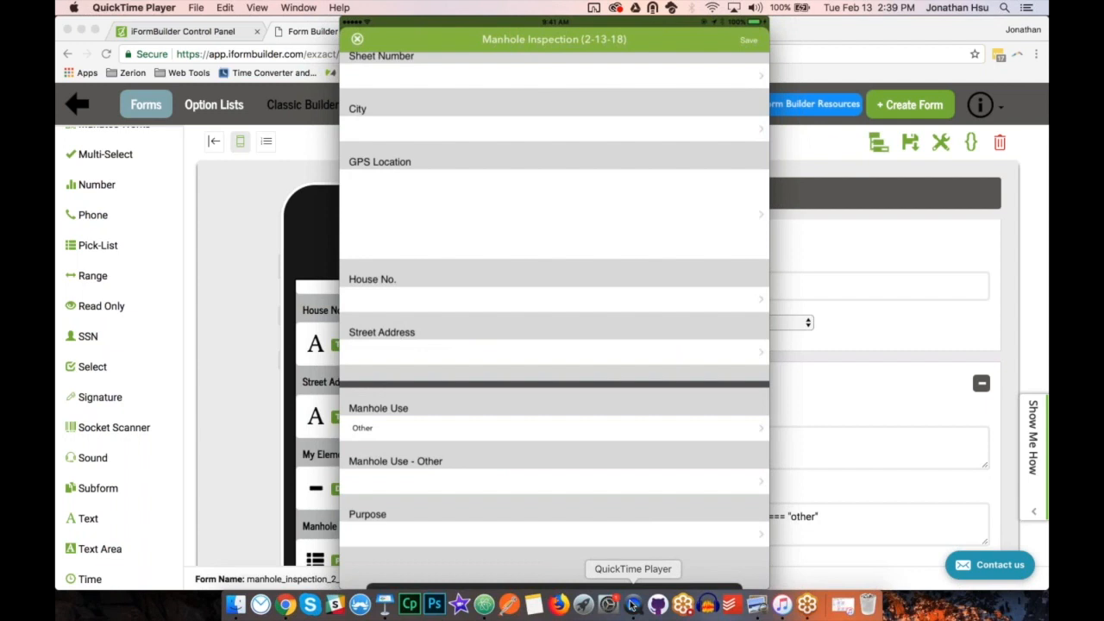
Return to the form builder in Chrome and make the Manhole Use - Other field required.
{"action": "left_click", "coordinate": [272, 480]}
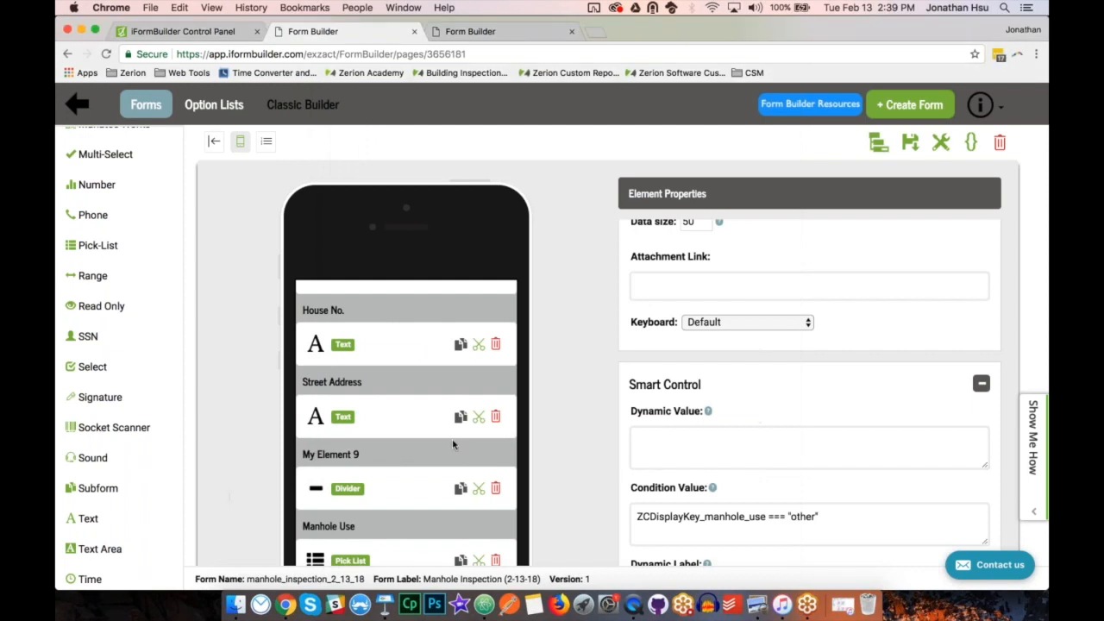
{"action": "scroll", "coordinate": [453, 444], "scroll_direction": "down", "scroll_amount": 5}
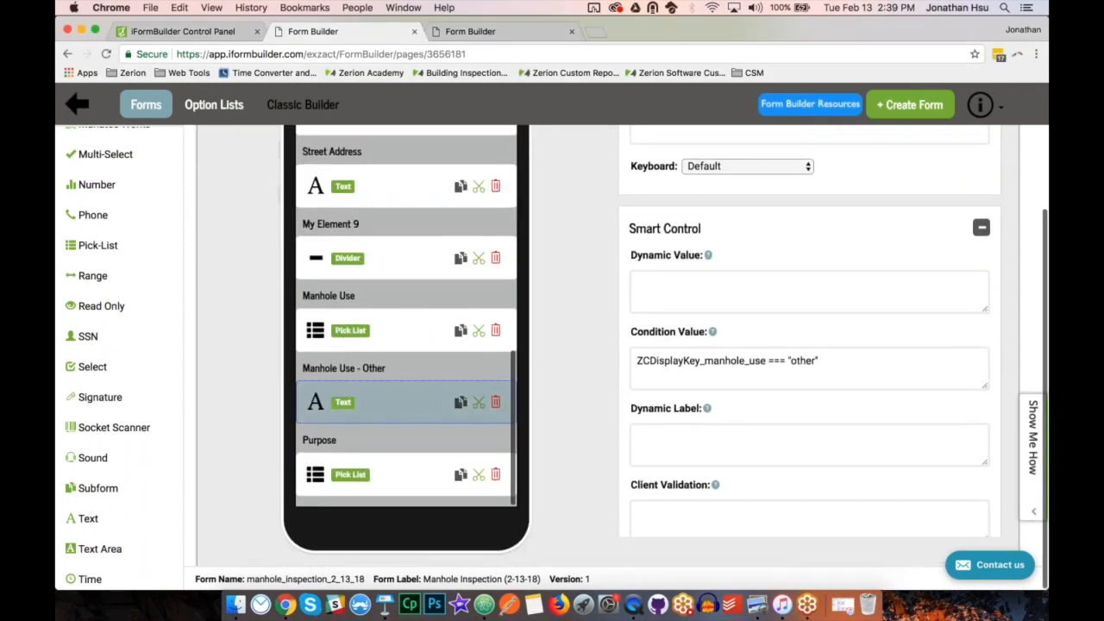
{"action": "scroll", "coordinate": [809, 332], "scroll_direction": "up", "scroll_amount": 3}
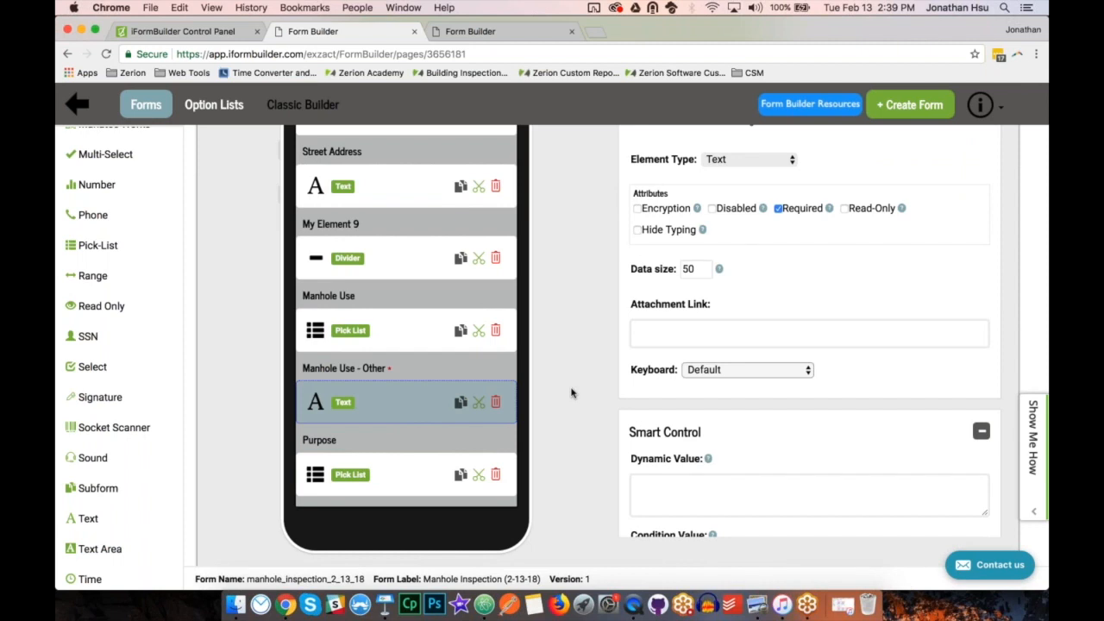
Add a text field labelled "Purpose - Other" after the Purpose pick-list.
{"action": "left_click", "coordinate": [425, 474]}
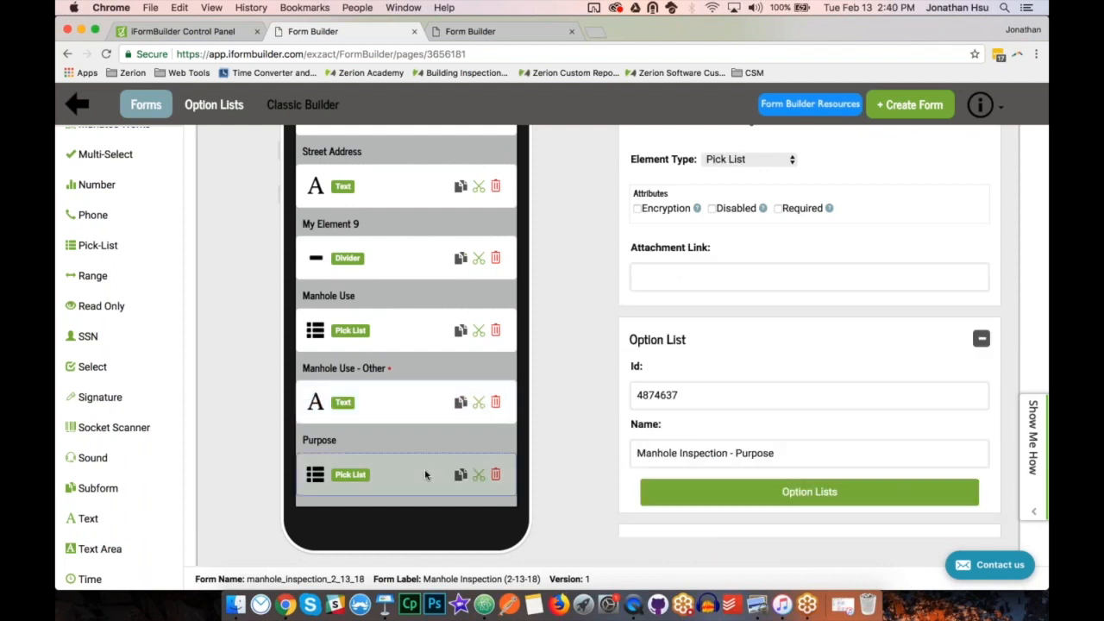
{"action": "left_click", "coordinate": [87, 519]}
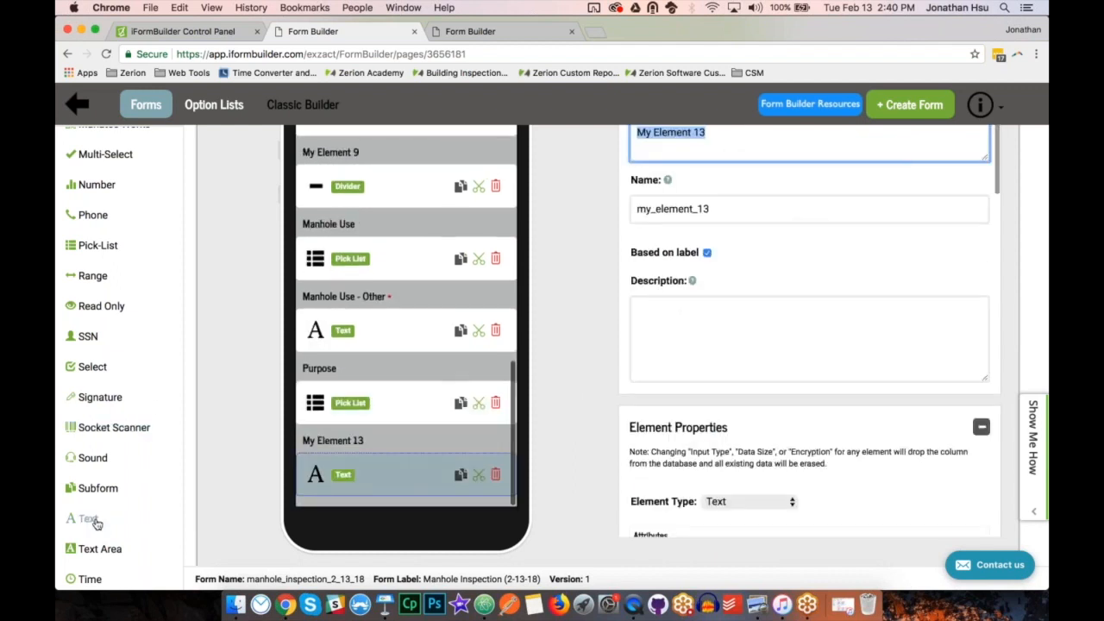
{"action": "type", "text": "Purpo"}
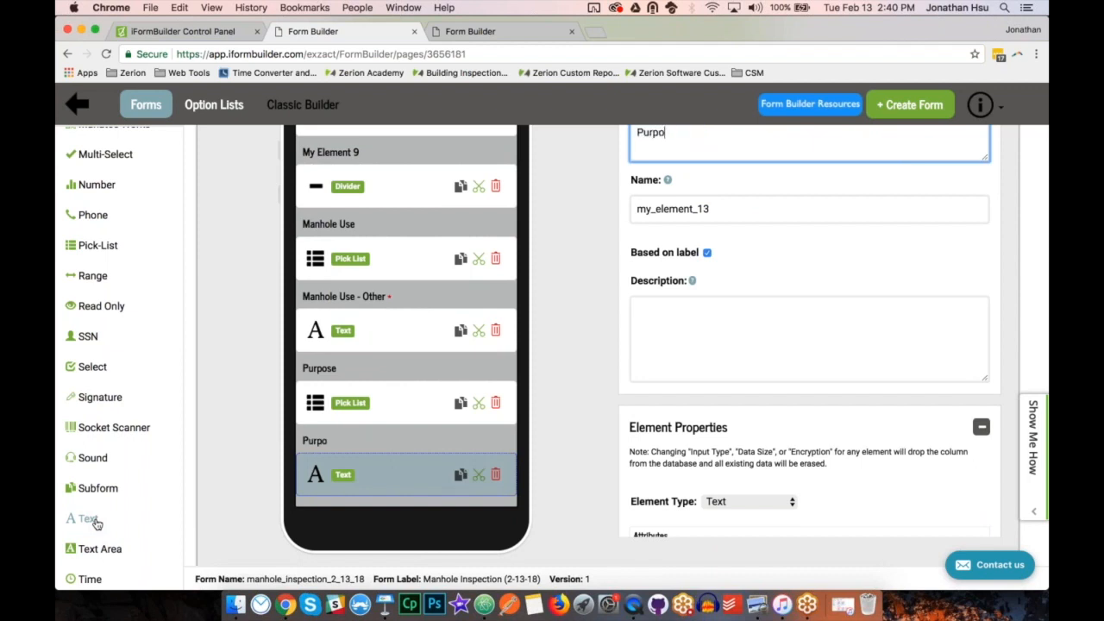
{"action": "type", "text": "se - Other"}
{"action": "key", "text": "Tab"}
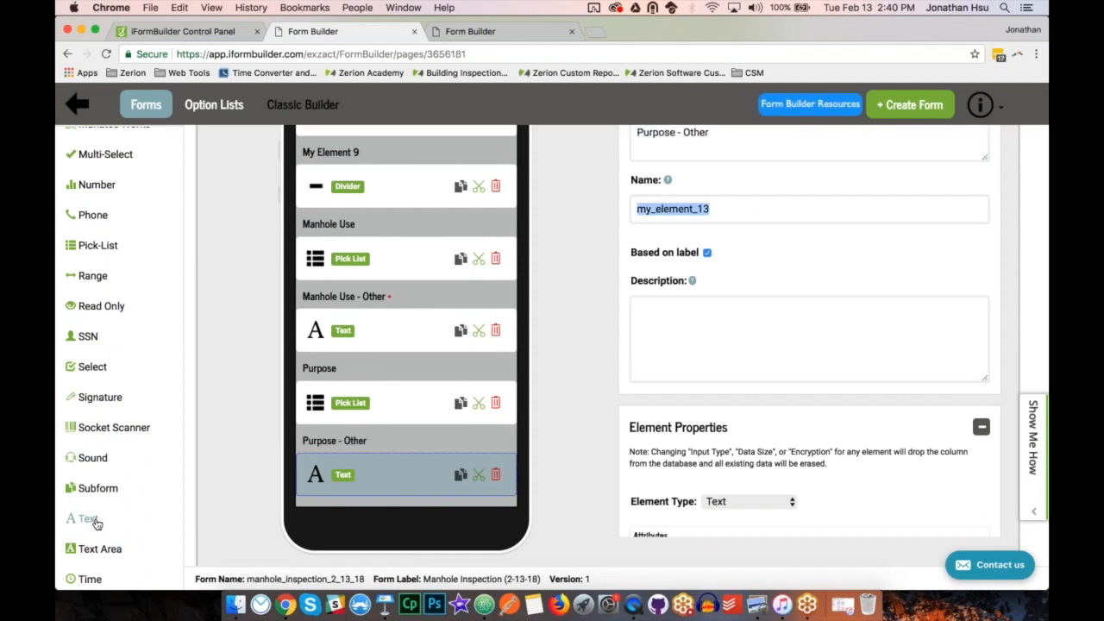
Stop basing the Purpose - Other field's name on its label and name it purpose_other.
{"action": "left_click", "coordinate": [707, 253]}
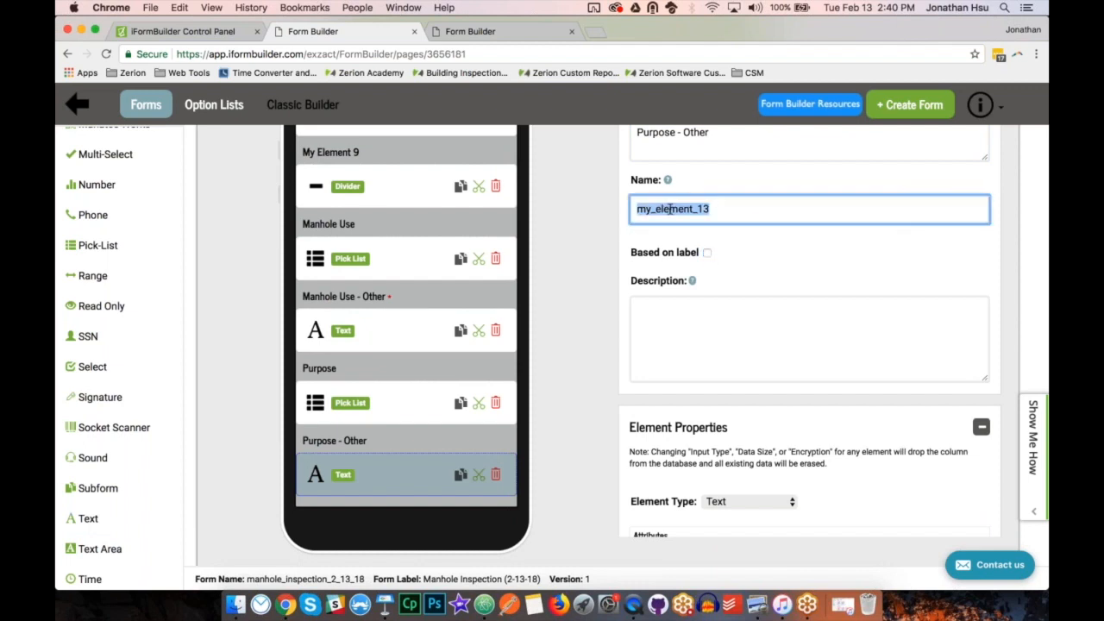
{"action": "type", "text": "purpose_other"}
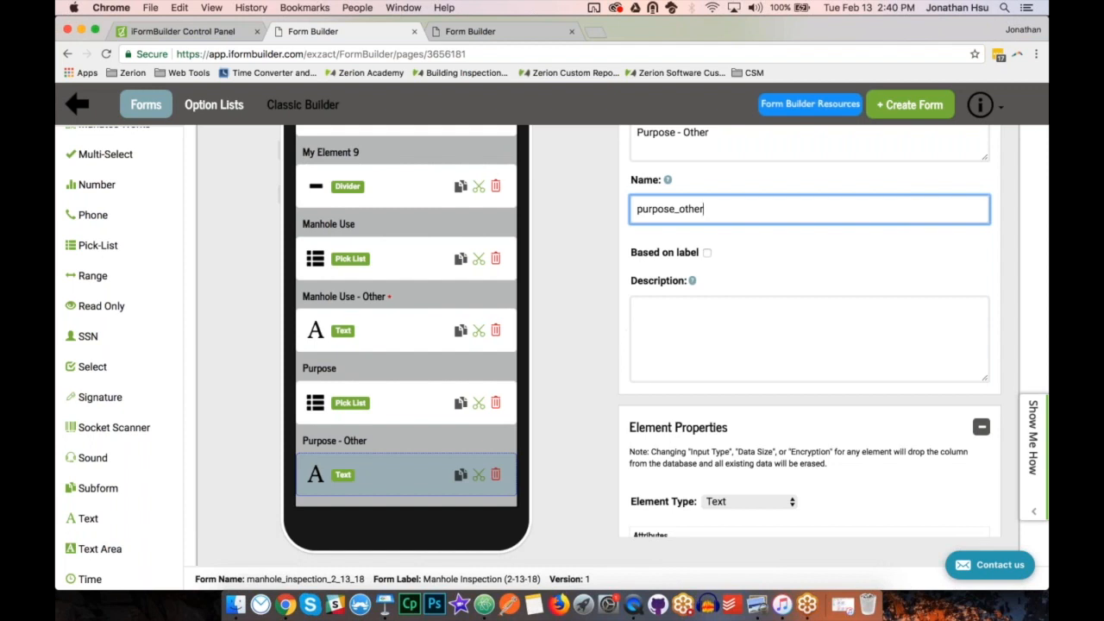
Set the Purpose - Other condition value to ZCDisplayKey_purpose === "other", checking the Purpose pick-list's name for the reference.
{"action": "scroll", "coordinate": [810, 332], "scroll_direction": "down", "scroll_amount": 10}
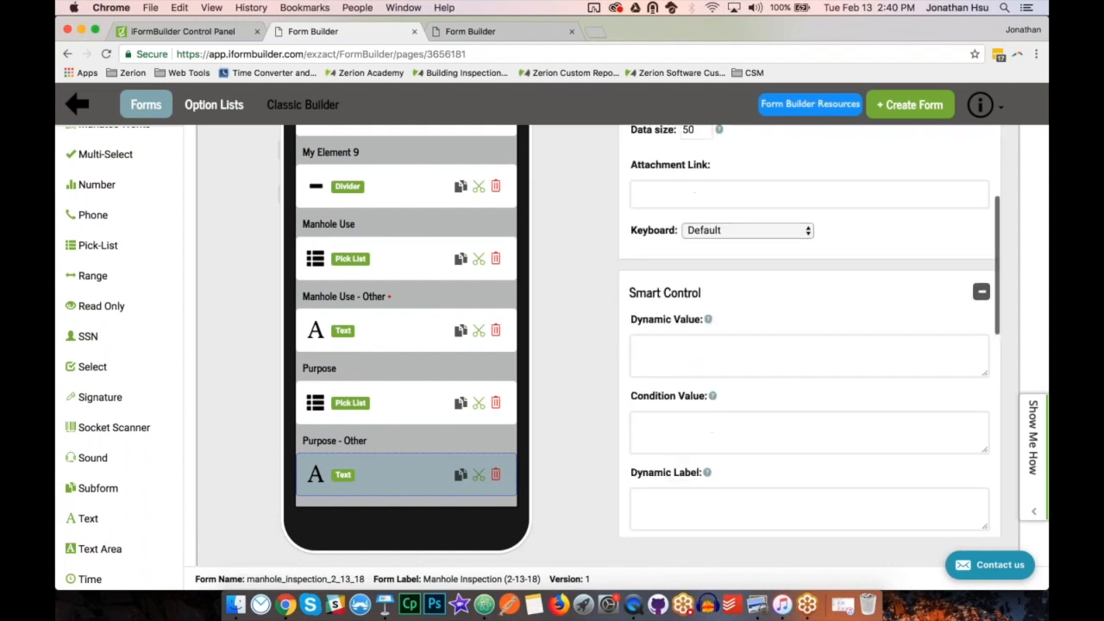
{"action": "left_click", "coordinate": [715, 425]}
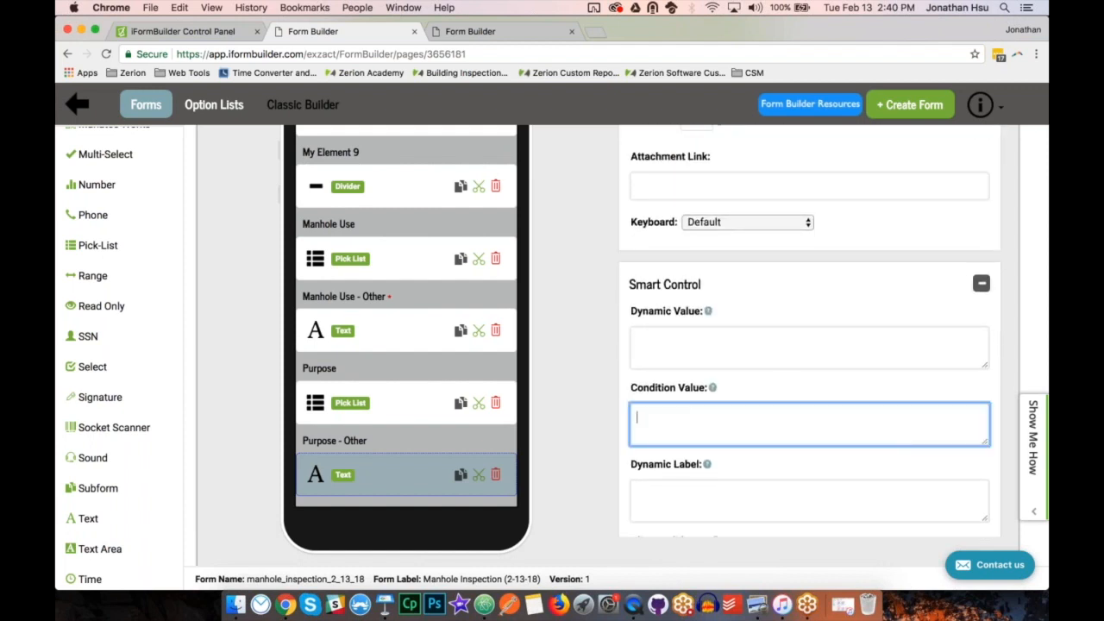
{"action": "type", "text": "ZCDisplayKey_pupurose"}
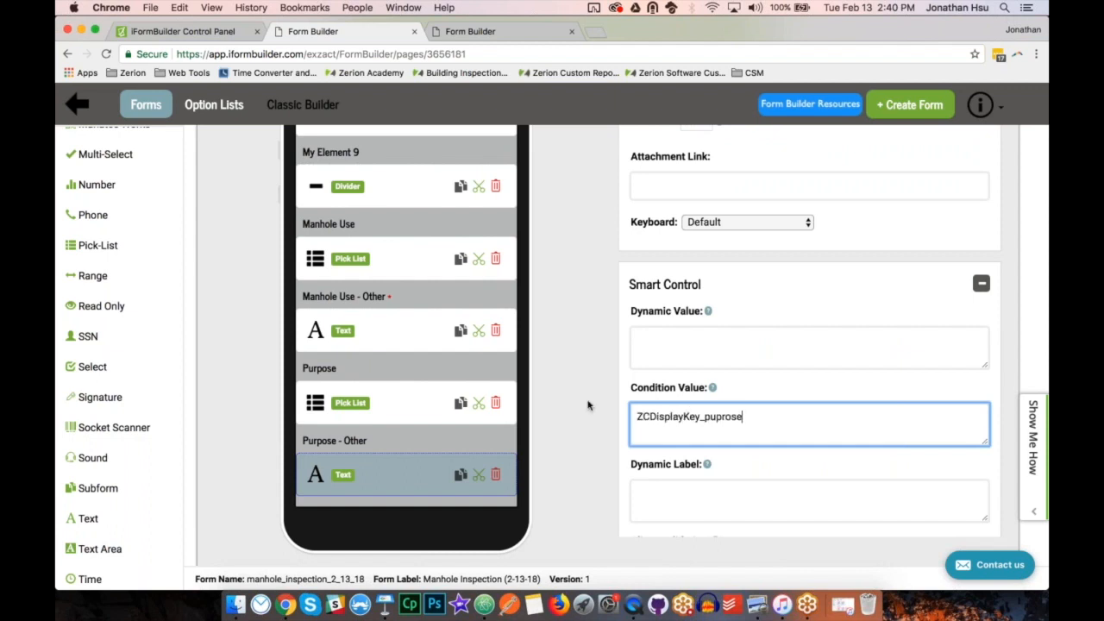
{"action": "type", "text": "ose"}
{"action": "left_click", "coordinate": [400, 403]}
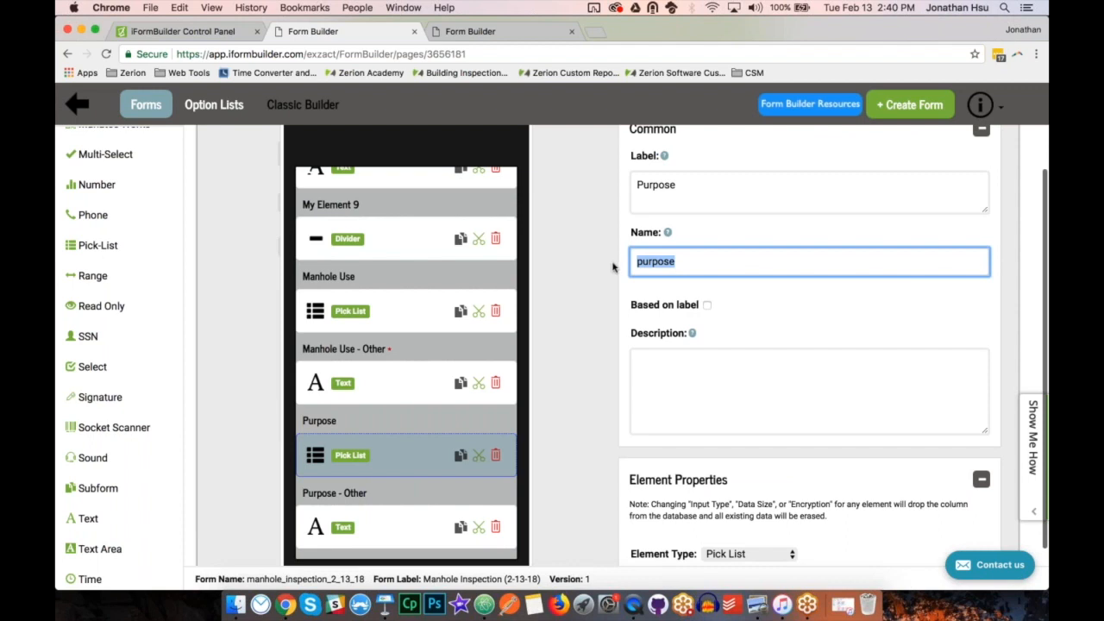
{"action": "left_click", "coordinate": [414, 521]}
{"action": "scroll", "coordinate": [762, 389], "scroll_direction": "down", "scroll_amount": 3}
{"action": "left_click", "coordinate": [762, 428]}
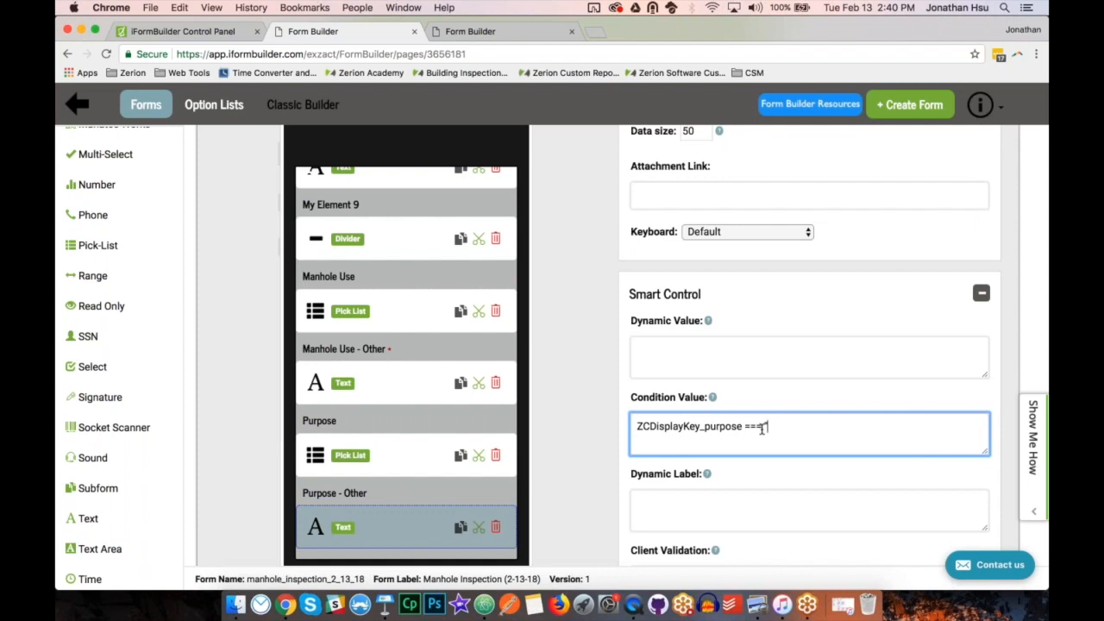
{"action": "type", "text": "=== 'other'"}
Switch to the mirrored mobile app in QuickTime Player to test the Purpose - Other field.
{"action": "left_click", "coordinate": [887, 395]}
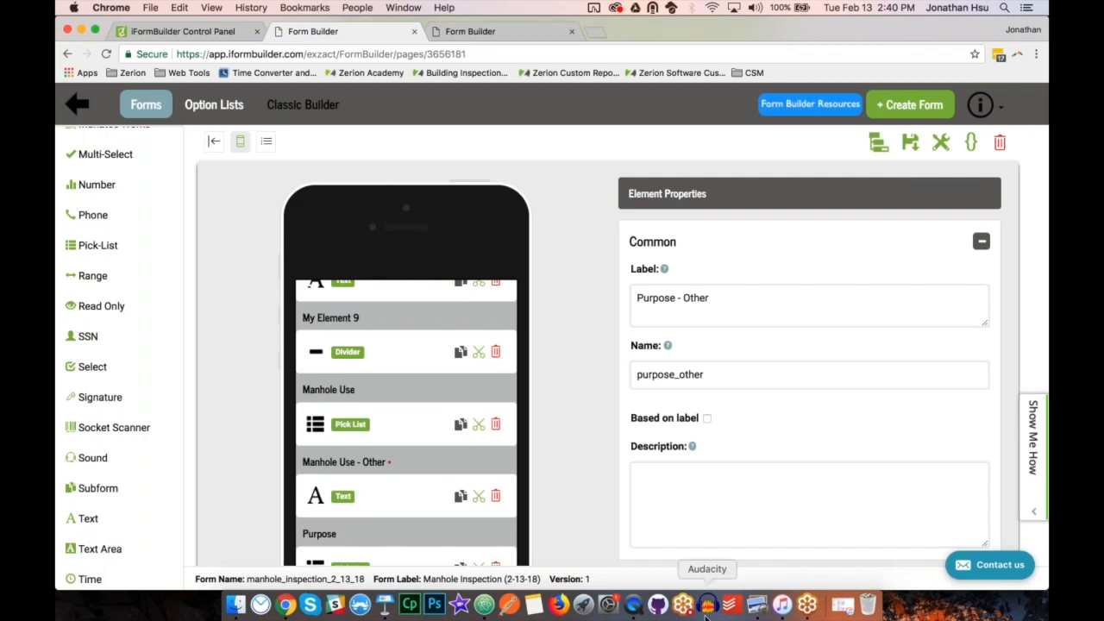
{"action": "left_click", "coordinate": [639, 607]}
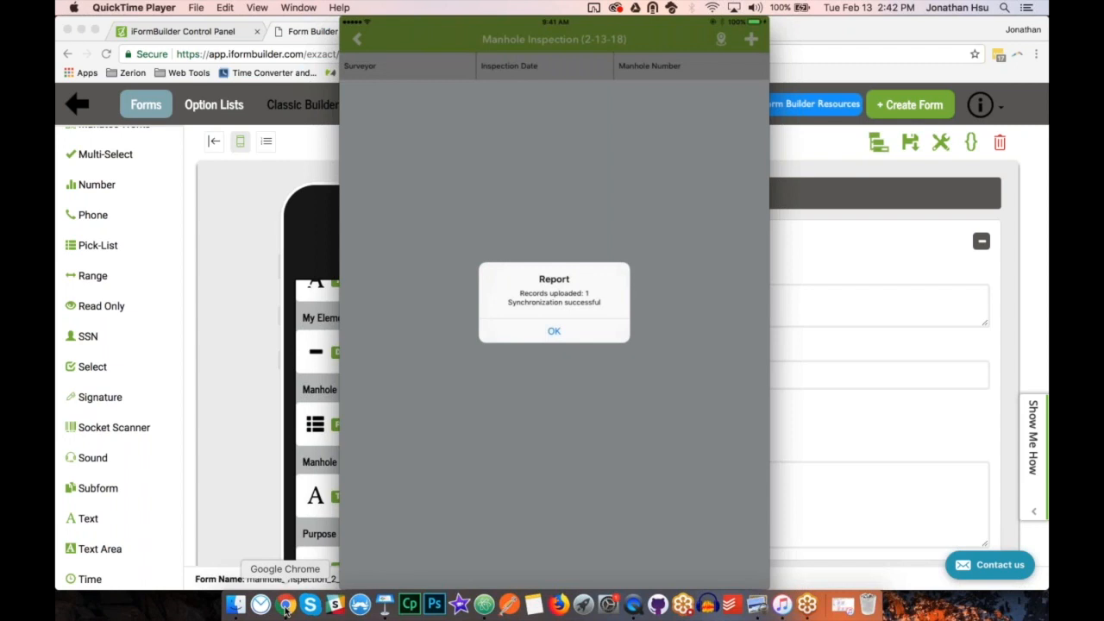
Return to Chrome and examine the uploaded Manhole Inspection (2-13-18) records in the iFormBuilder Control Panel, through the Purpose - Other column.
{"action": "left_click", "coordinate": [285, 607]}
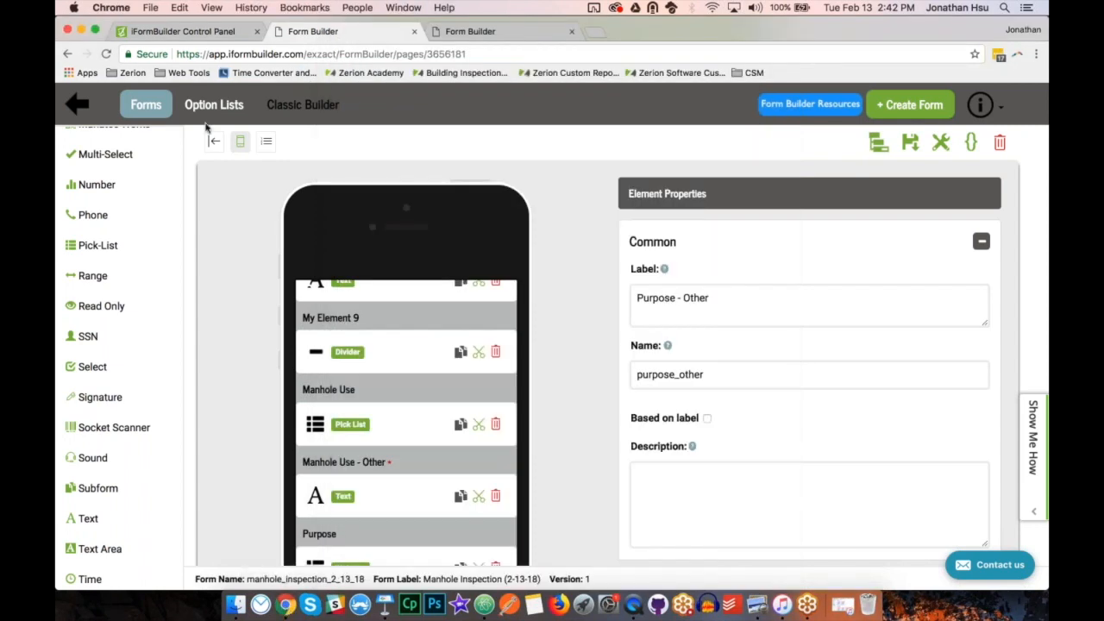
{"action": "left_click", "coordinate": [179, 32]}
{"action": "left_click", "coordinate": [372, 136]}
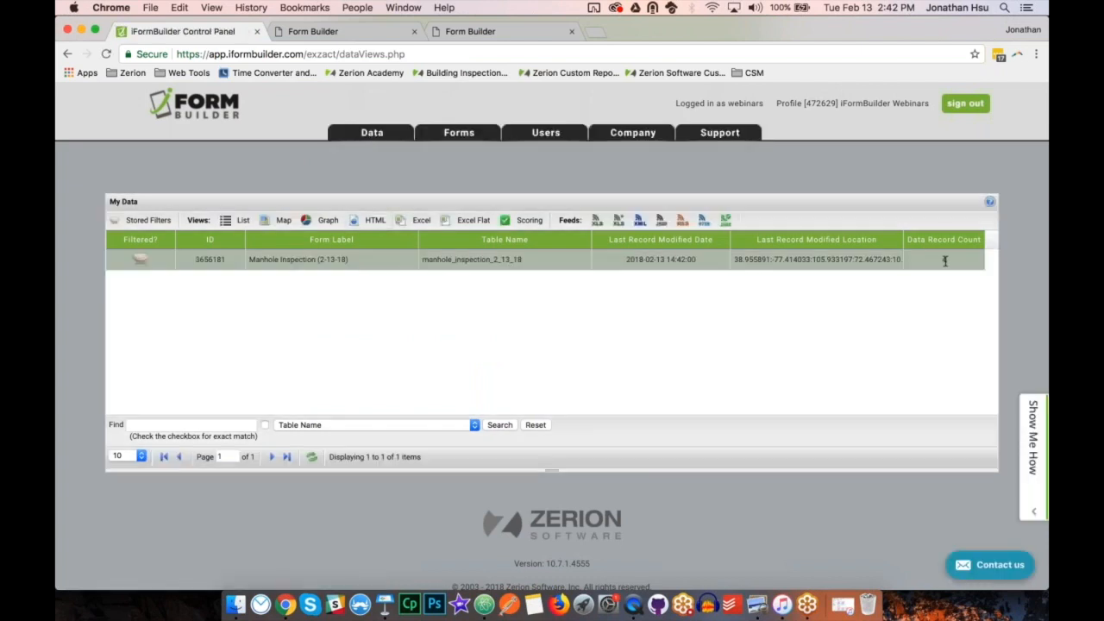
{"action": "left_click", "coordinate": [540, 266]}
{"action": "left_click", "coordinate": [209, 260]}
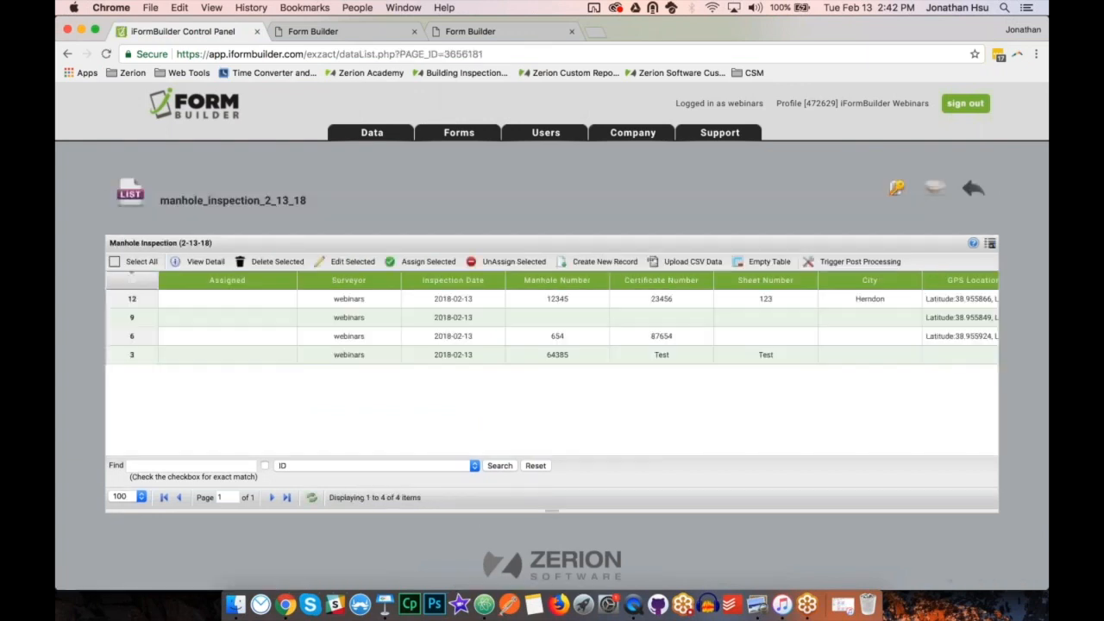
{"action": "scroll", "coordinate": [220, 419], "scroll_direction": "right", "scroll_amount": 10}
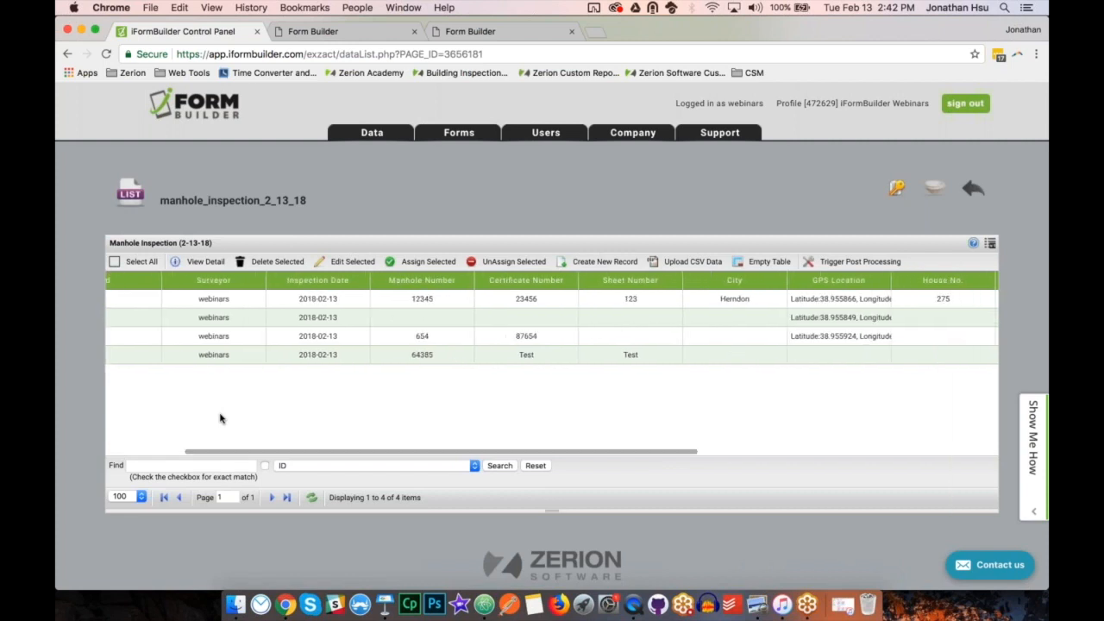
{"action": "scroll", "coordinate": [220, 418], "scroll_direction": "right", "scroll_amount": 3}
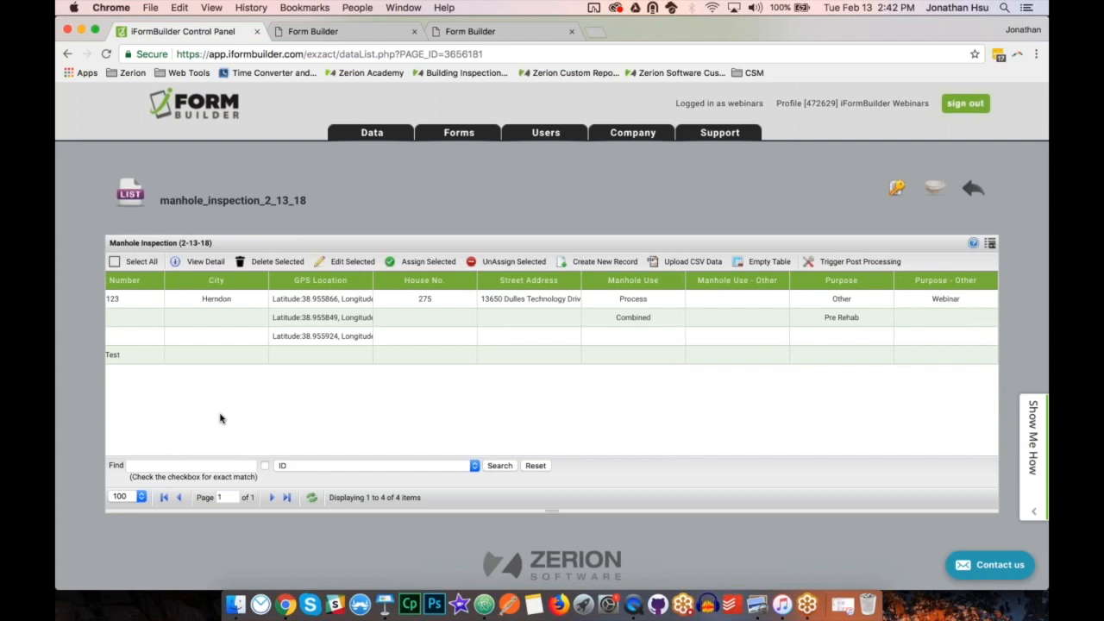
Switch to the Keynote presentation and show the Best Practices & Strategies slide.
{"action": "left_click", "coordinate": [384, 606]}
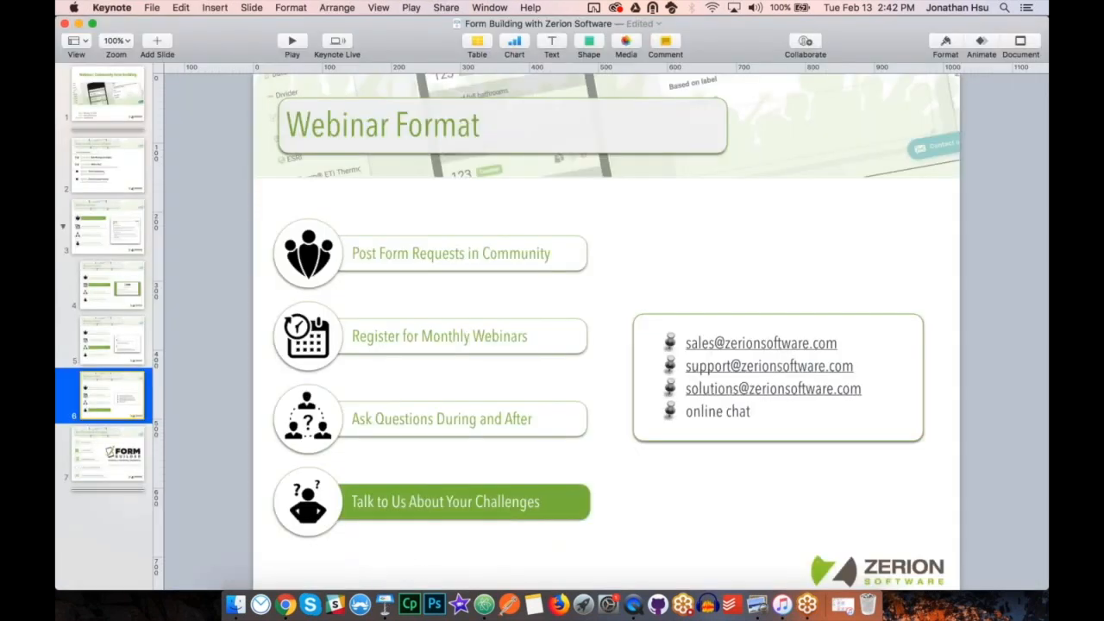
{"action": "key", "text": "Down"}
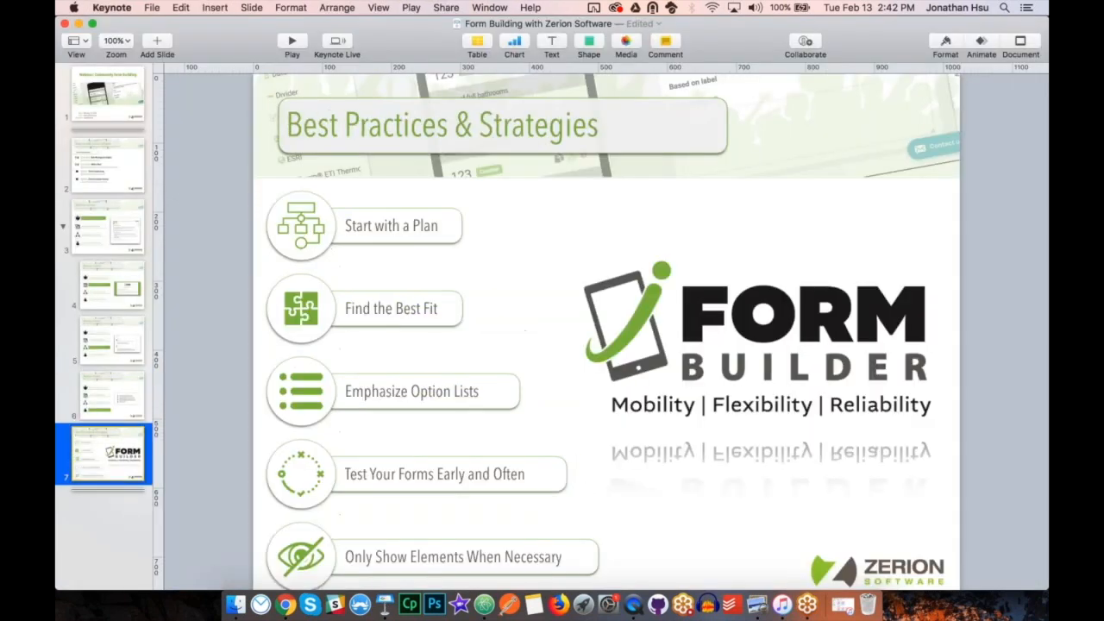